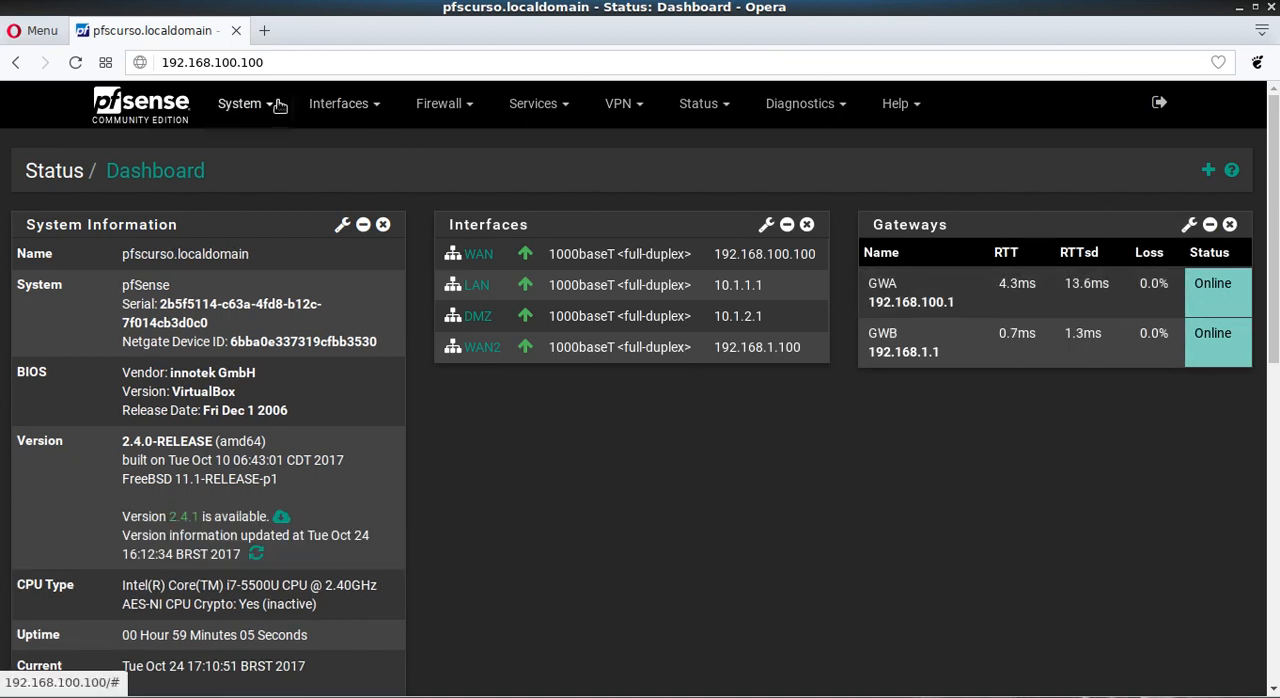
Step: Review the load balancing and default gateway switching options in the Miscellaneous section of the advanced system settings
{"action": "left_click", "coordinate": [243, 104]}
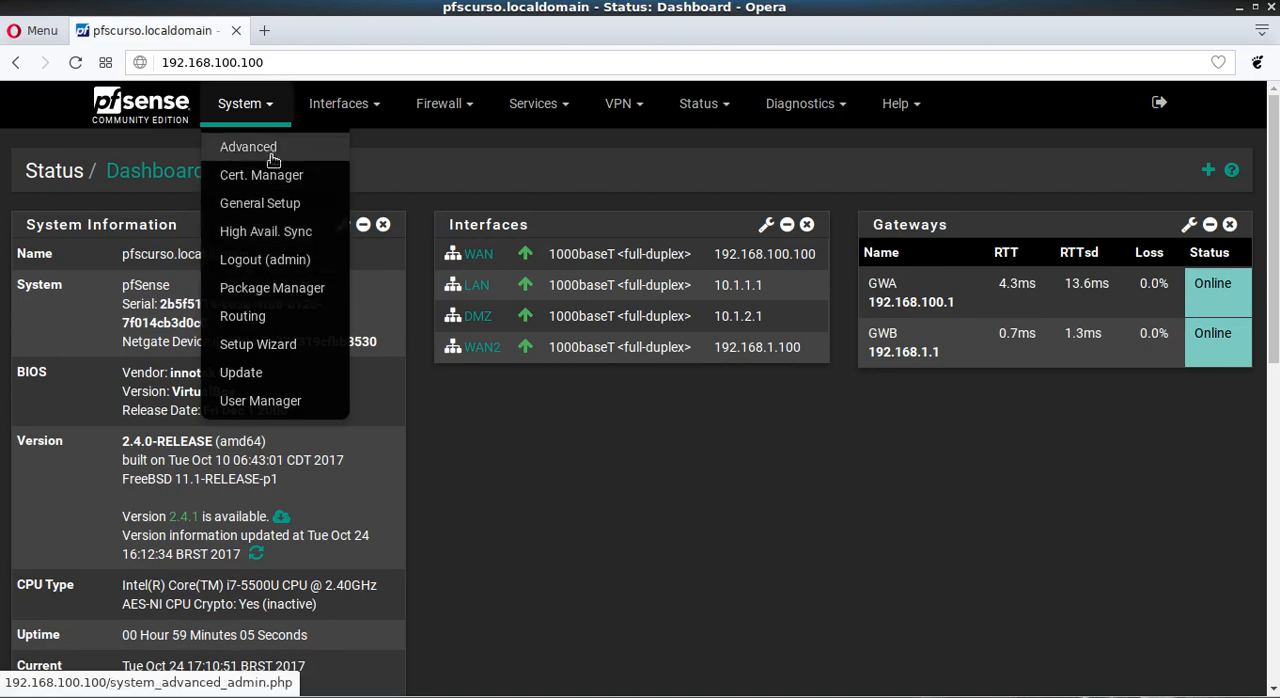
{"action": "left_click", "coordinate": [270, 150]}
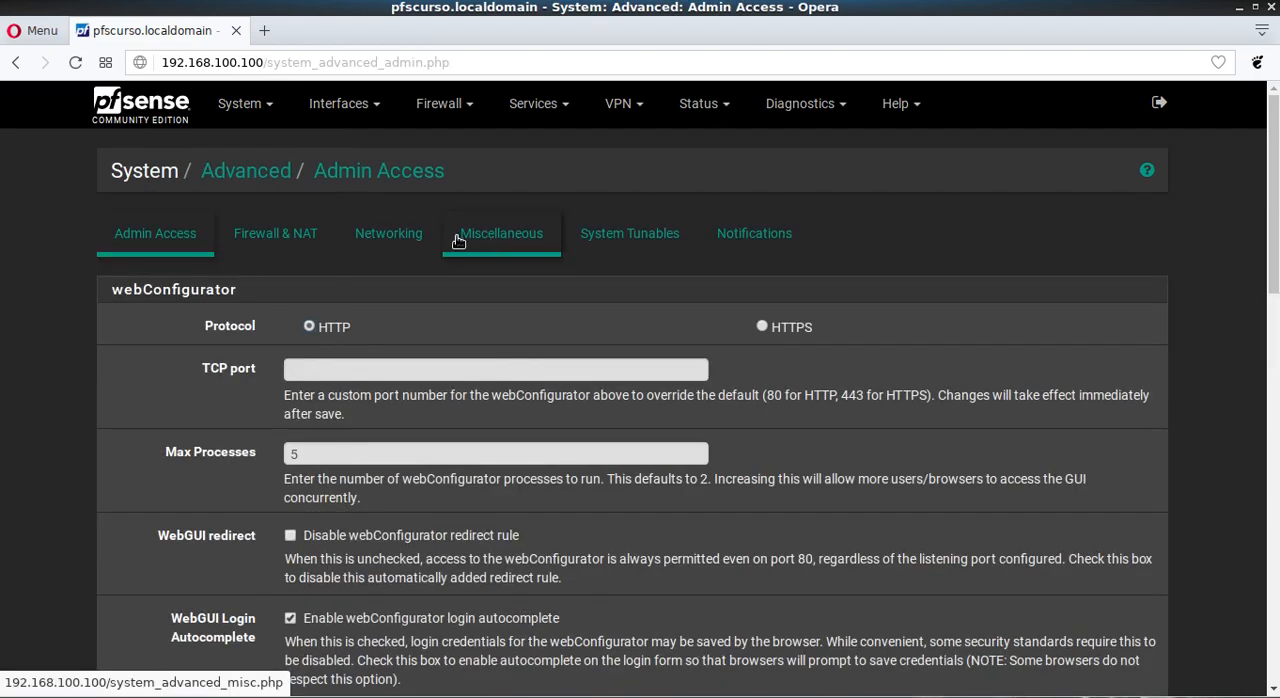
{"action": "left_click", "coordinate": [493, 250]}
{"action": "scroll", "coordinate": [163, 355], "scroll_direction": "down", "scroll_amount": 2}
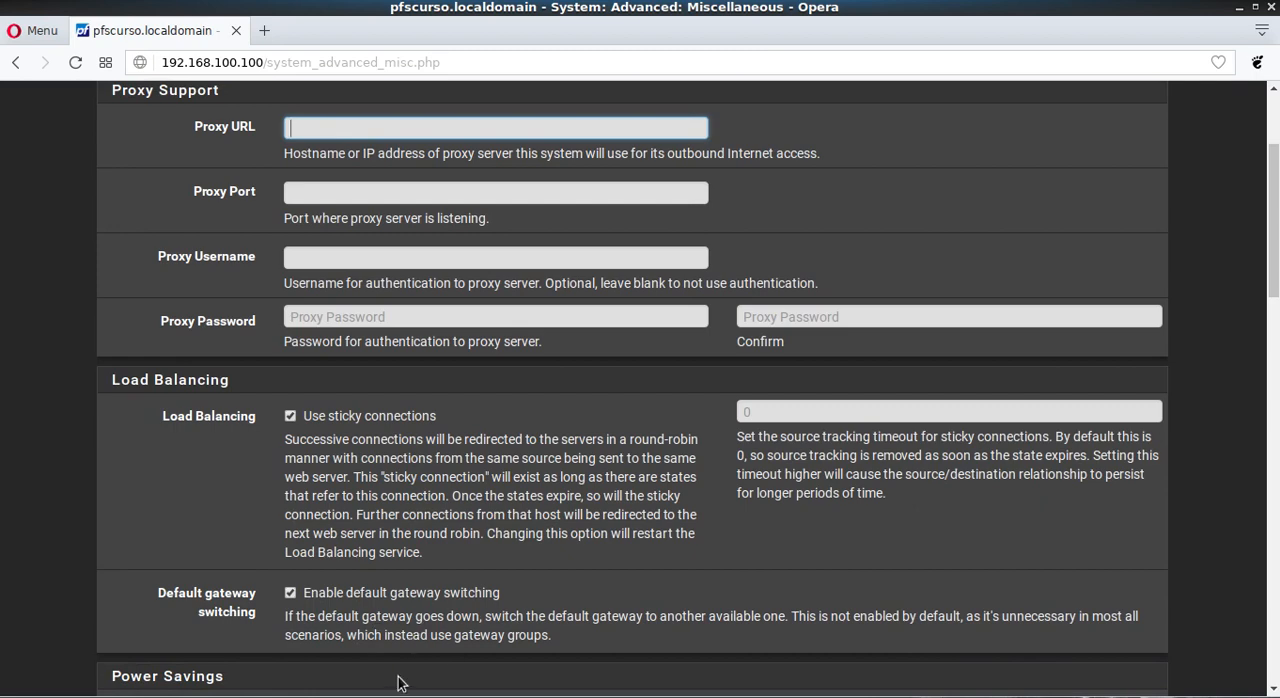
{"action": "scroll", "coordinate": [272, 449], "scroll_direction": "up", "scroll_amount": 1}
{"action": "scroll", "coordinate": [272, 449], "scroll_direction": "up", "scroll_amount": 1}
Step: Return to the dashboard and examine the status of the GWA and GWB gateways
{"action": "left_click", "coordinate": [180, 114]}
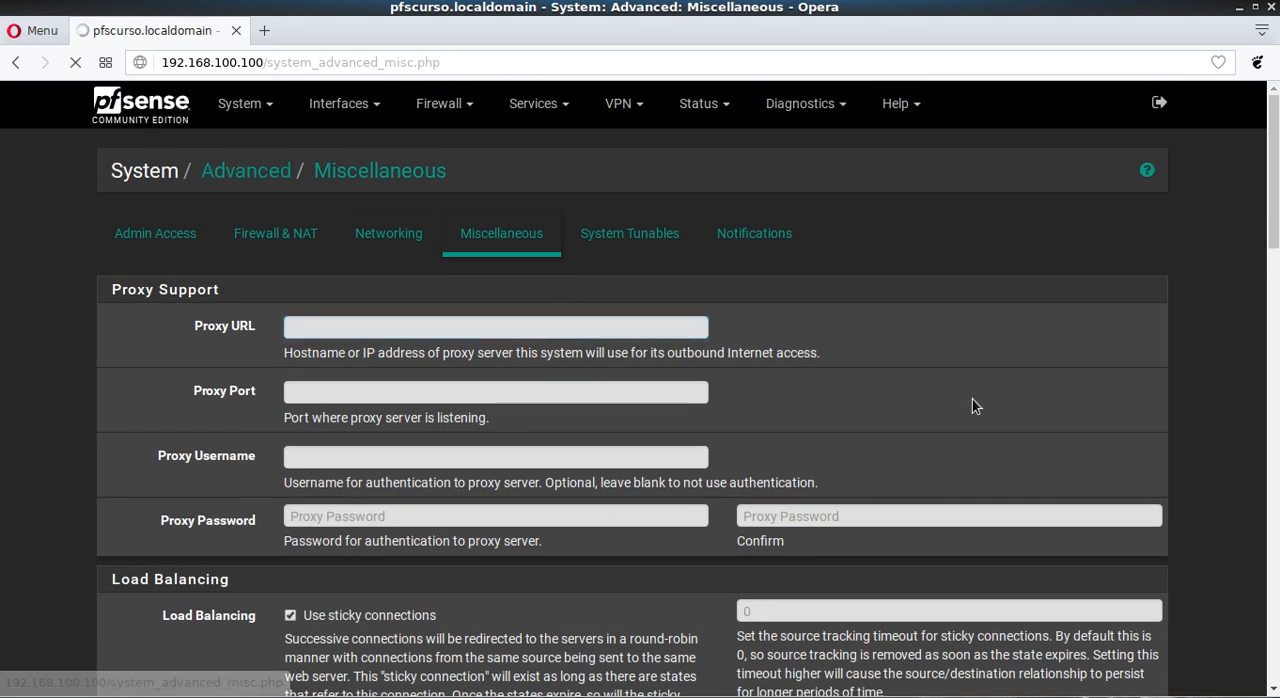
{"action": "left_click_drag", "start_coordinate": [1194, 284], "coordinate": [1232, 288]}
{"action": "left_click_drag", "start_coordinate": [1195, 336], "coordinate": [1230, 336]}
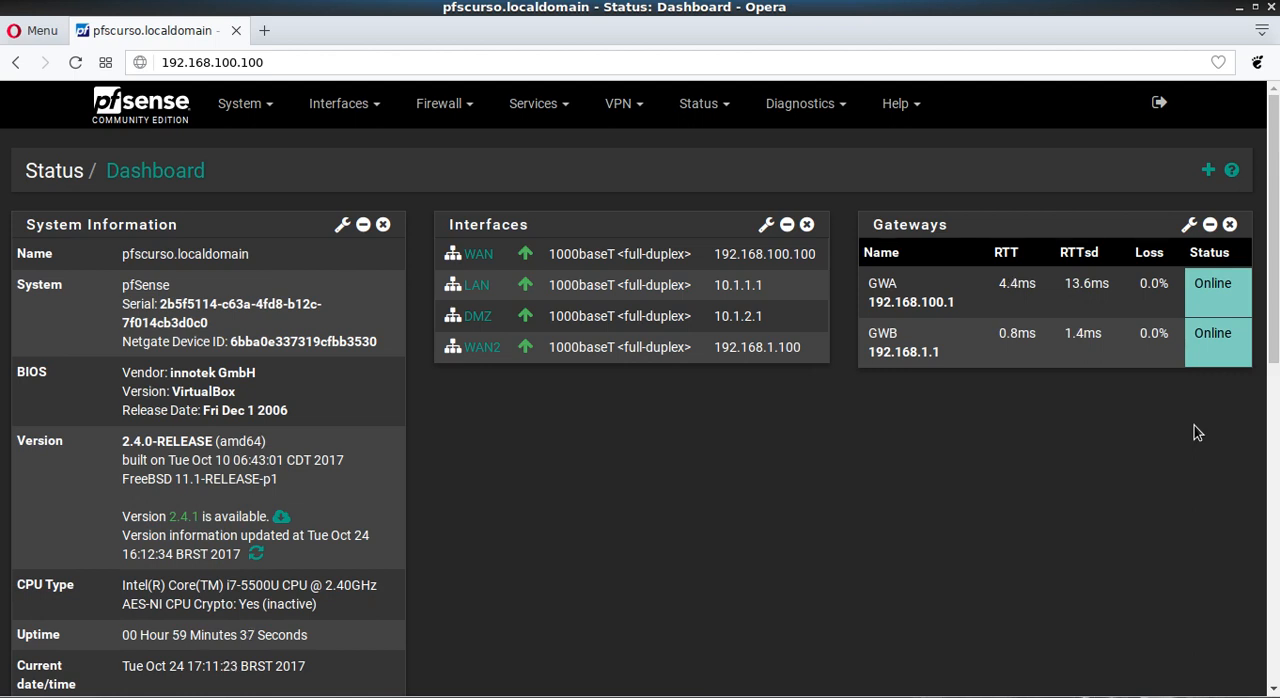
Step: Check the gateway and monitor IPs of GWA and GWB in the routing settings, and return to the dashboard
{"action": "left_click", "coordinate": [262, 110]}
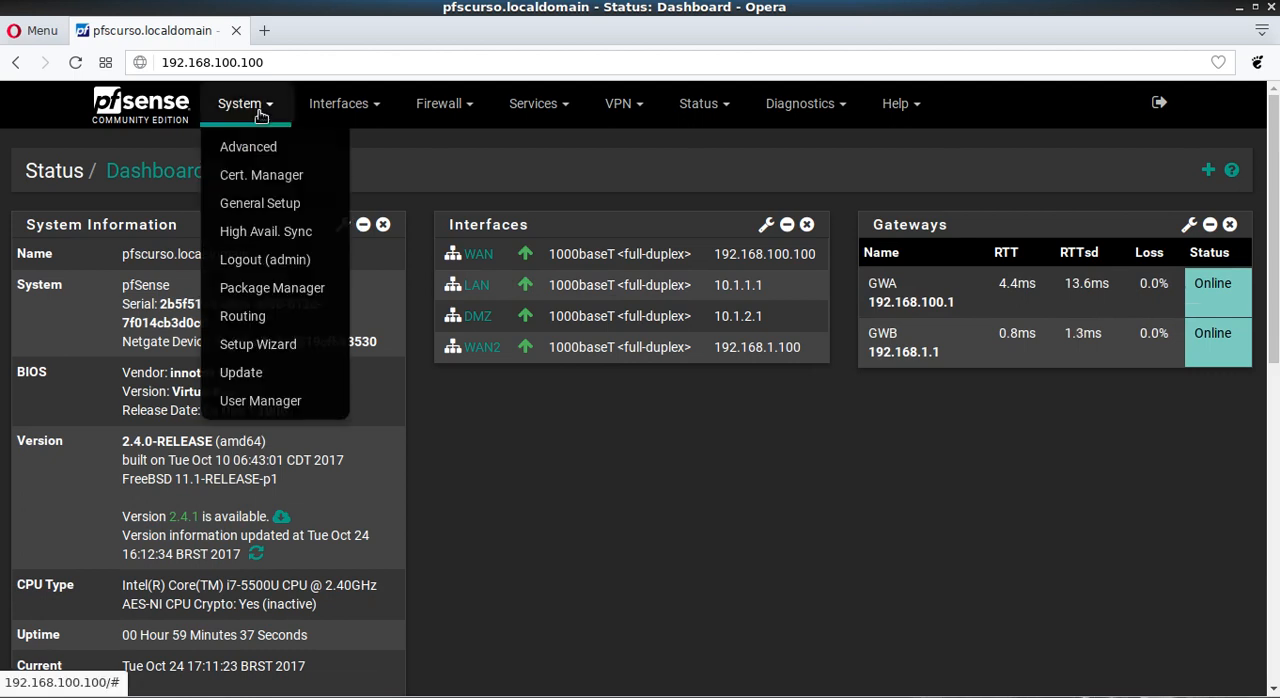
{"action": "left_click", "coordinate": [241, 318]}
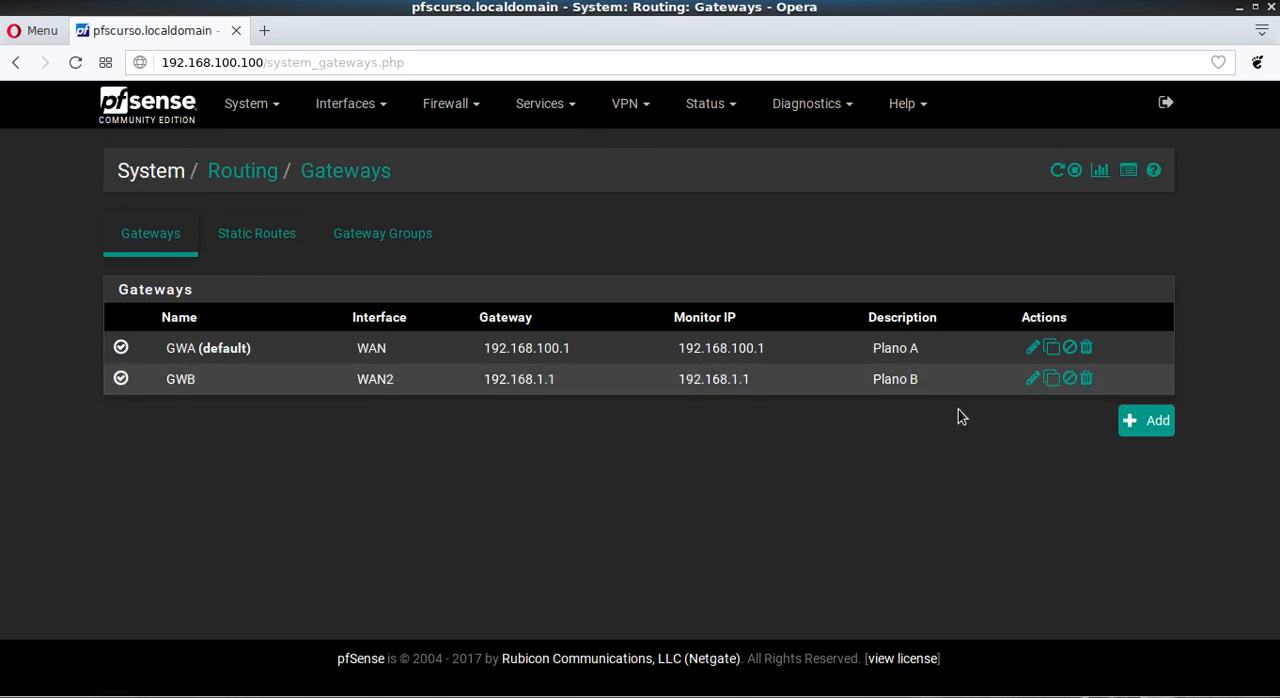
{"action": "left_click", "coordinate": [186, 124]}
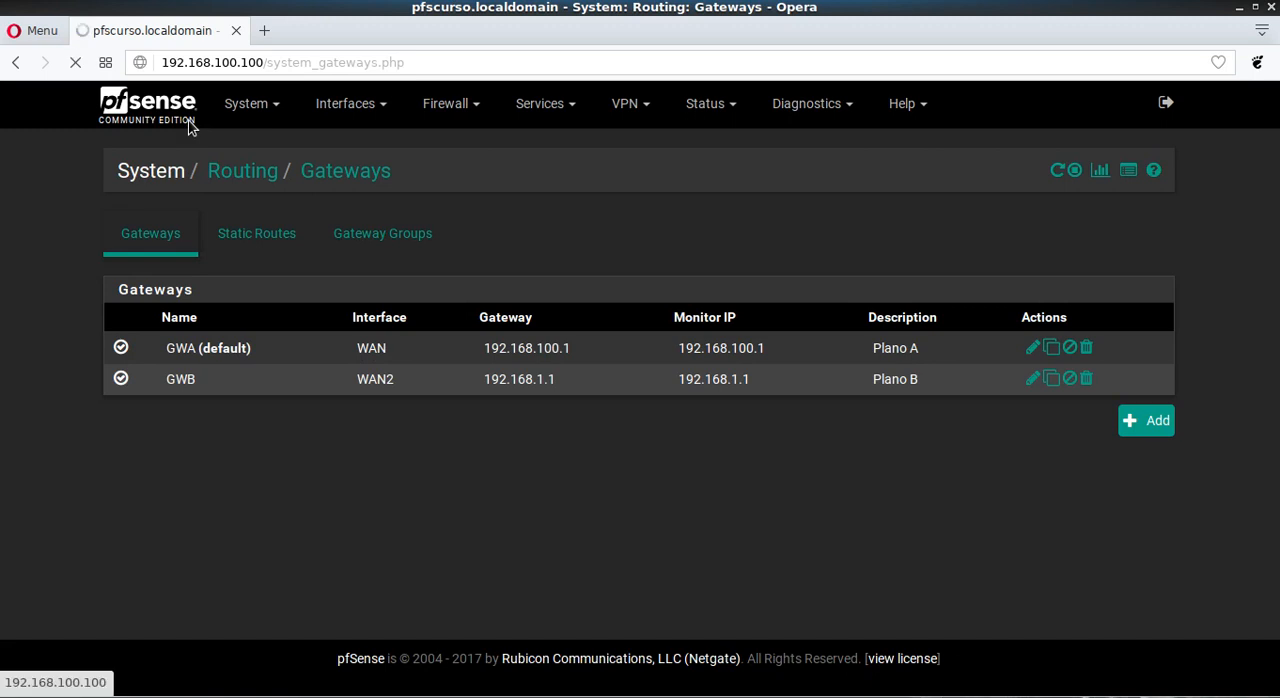
Step: Set the dashboard's Gateways widget display to Both, keeping GWA and GWB shown, and save the widget settings
{"action": "left_click", "coordinate": [1188, 225]}
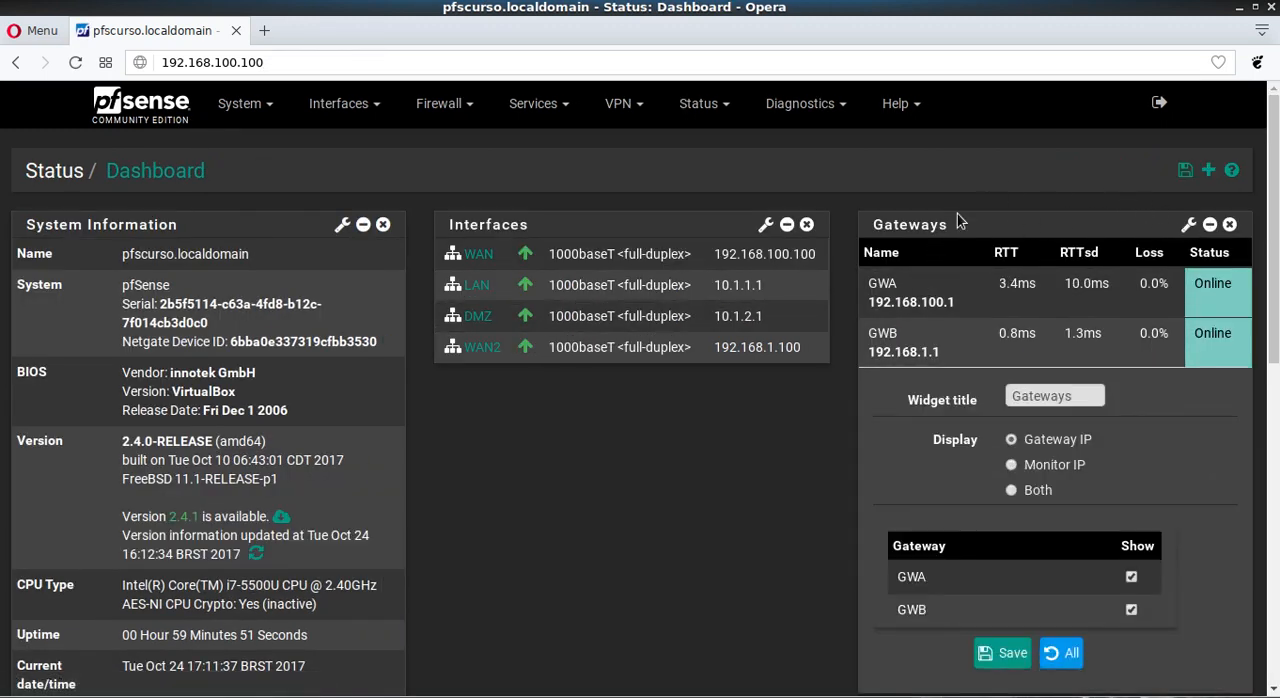
{"action": "scroll", "coordinate": [719, 474], "scroll_direction": "down", "scroll_amount": 3}
{"action": "scroll", "coordinate": [654, 362], "scroll_direction": "up", "scroll_amount": 1}
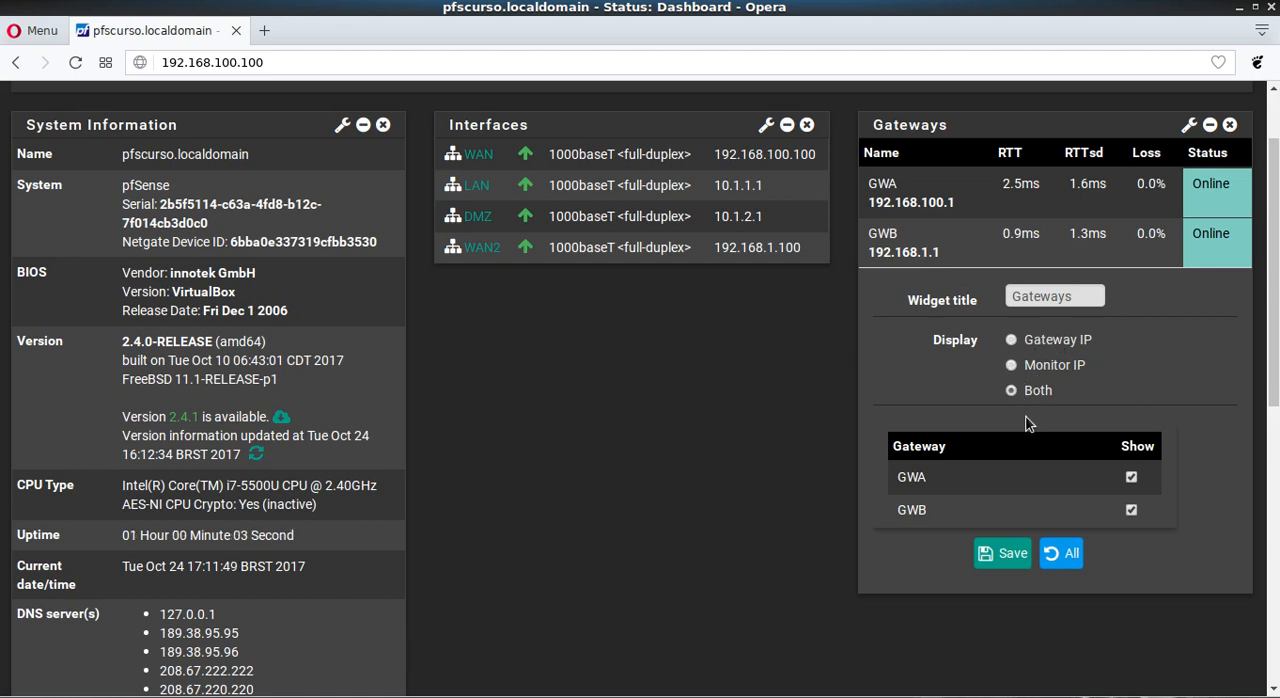
{"action": "left_click", "coordinate": [996, 556]}
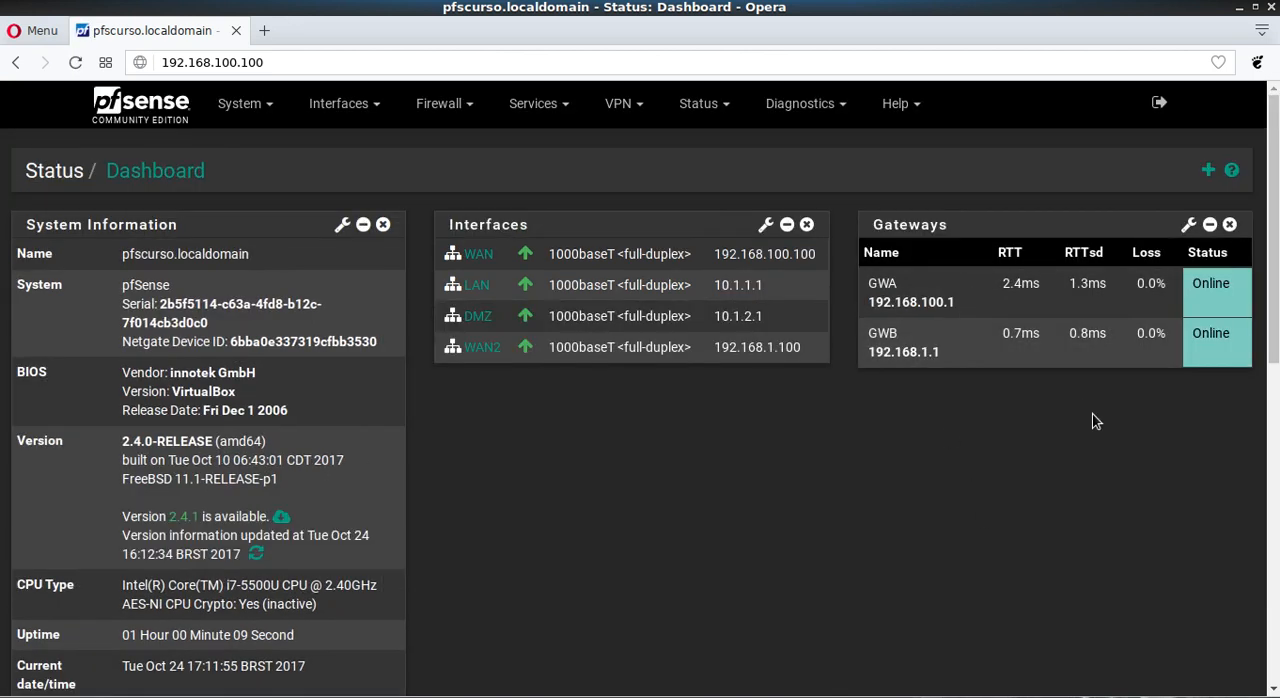
{"action": "left_click", "coordinate": [1190, 226]}
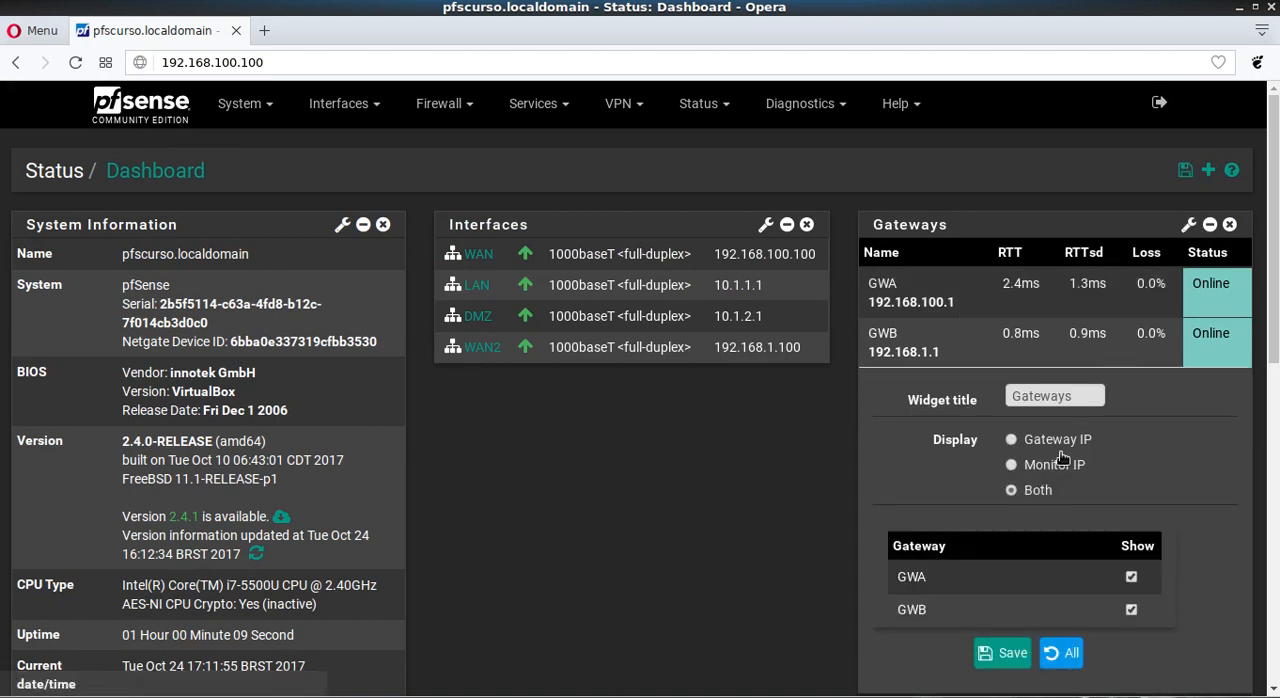
{"action": "left_click", "coordinate": [1021, 662]}
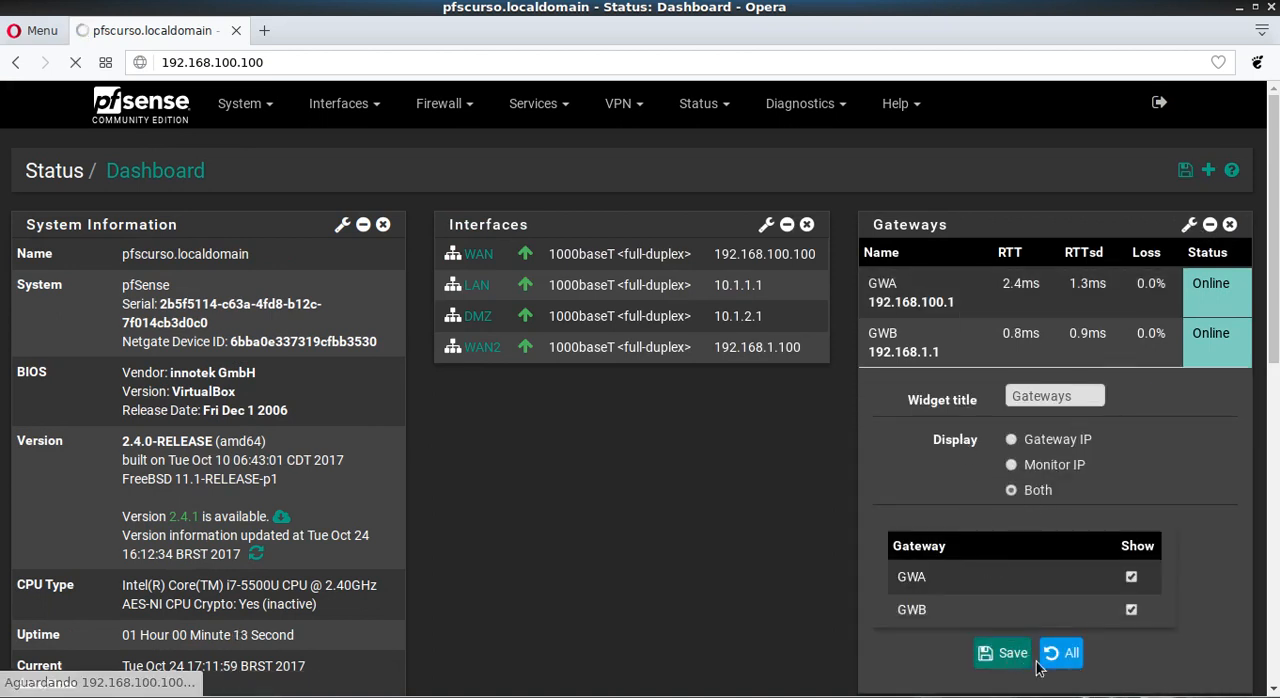
{"action": "left_click", "coordinate": [1187, 225]}
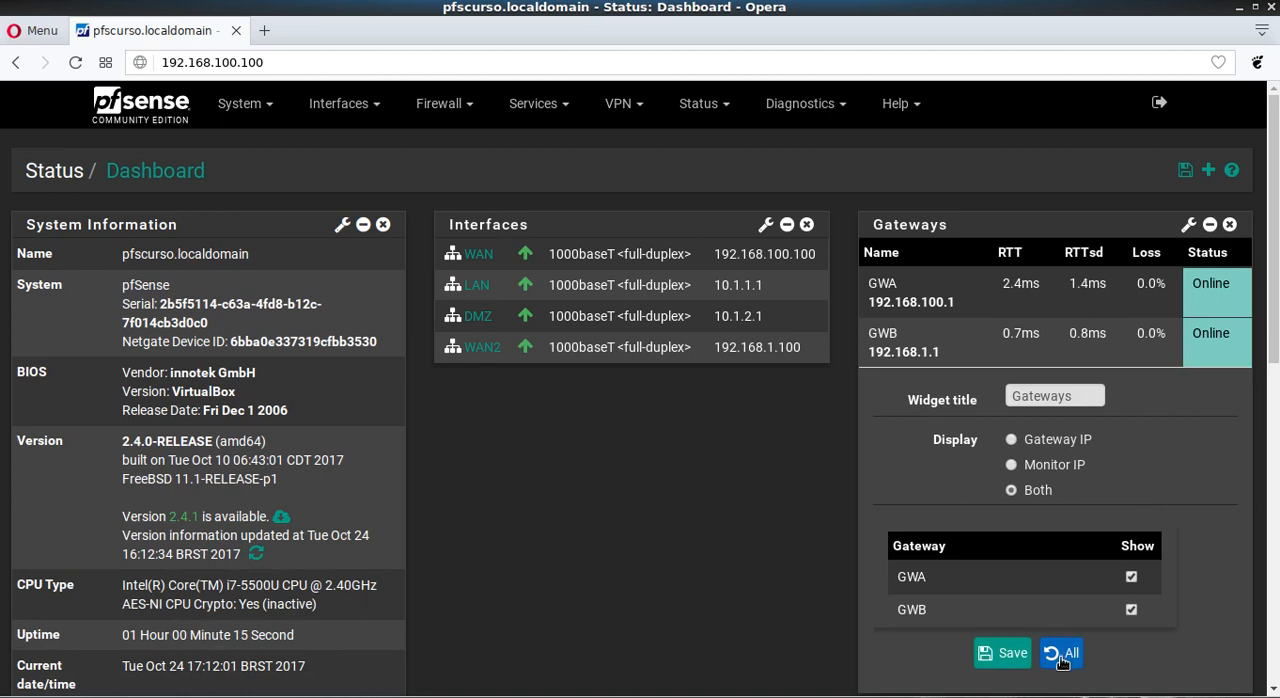
{"action": "left_click", "coordinate": [995, 653]}
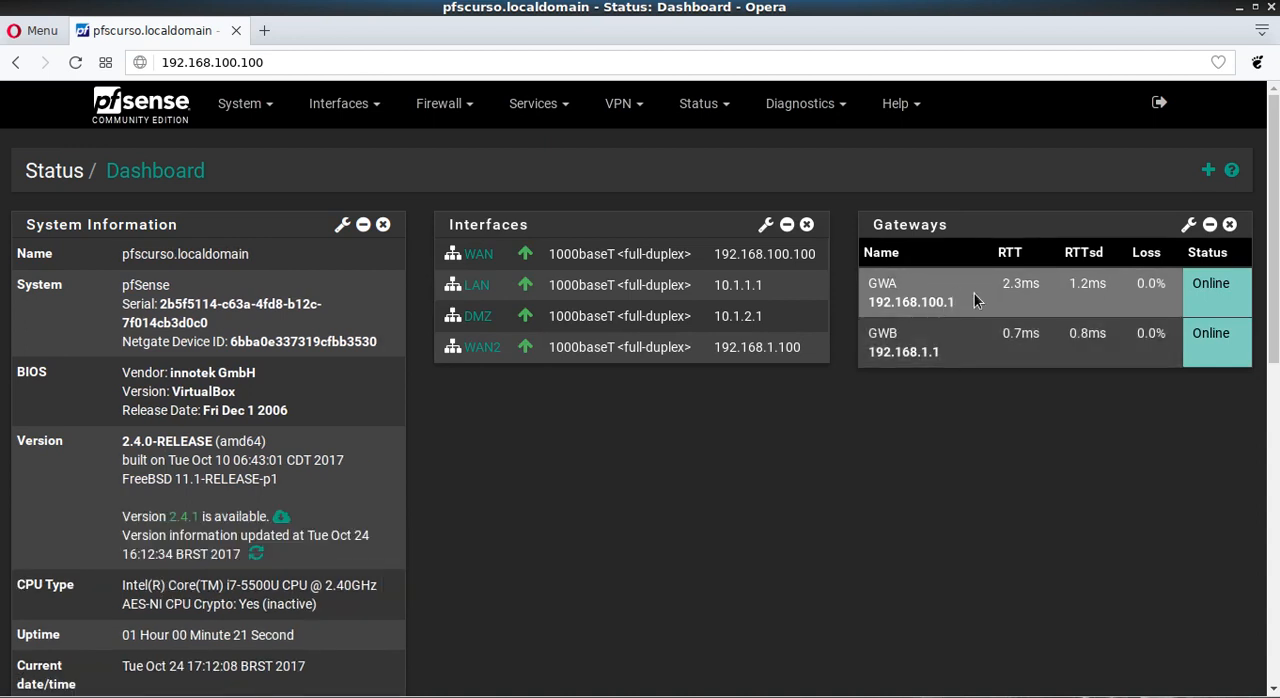
Step: Examine the IP addresses and RTT values of GWA and GWB in the Gateways widget
{"action": "left_click_drag", "start_coordinate": [867, 302], "coordinate": [958, 303]}
{"action": "left_click_drag", "start_coordinate": [947, 354], "coordinate": [874, 357]}
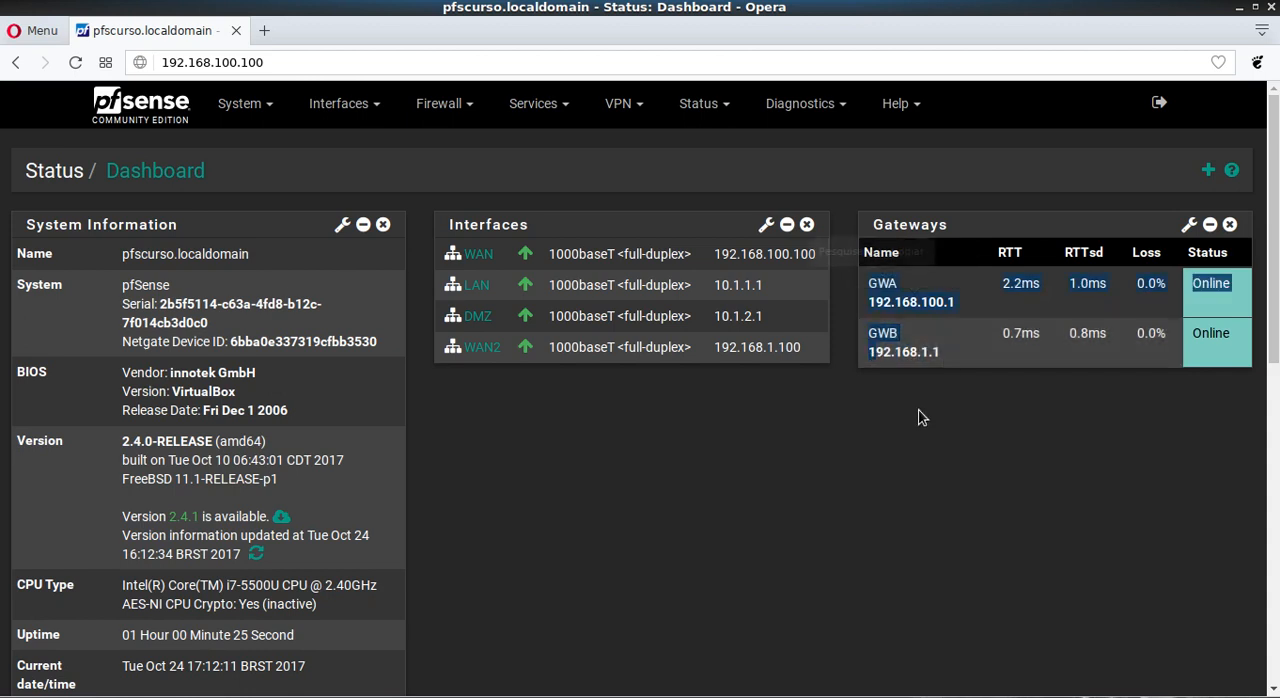
{"action": "left_click", "coordinate": [920, 412]}
{"action": "left_click_drag", "start_coordinate": [873, 305], "coordinate": [962, 305]}
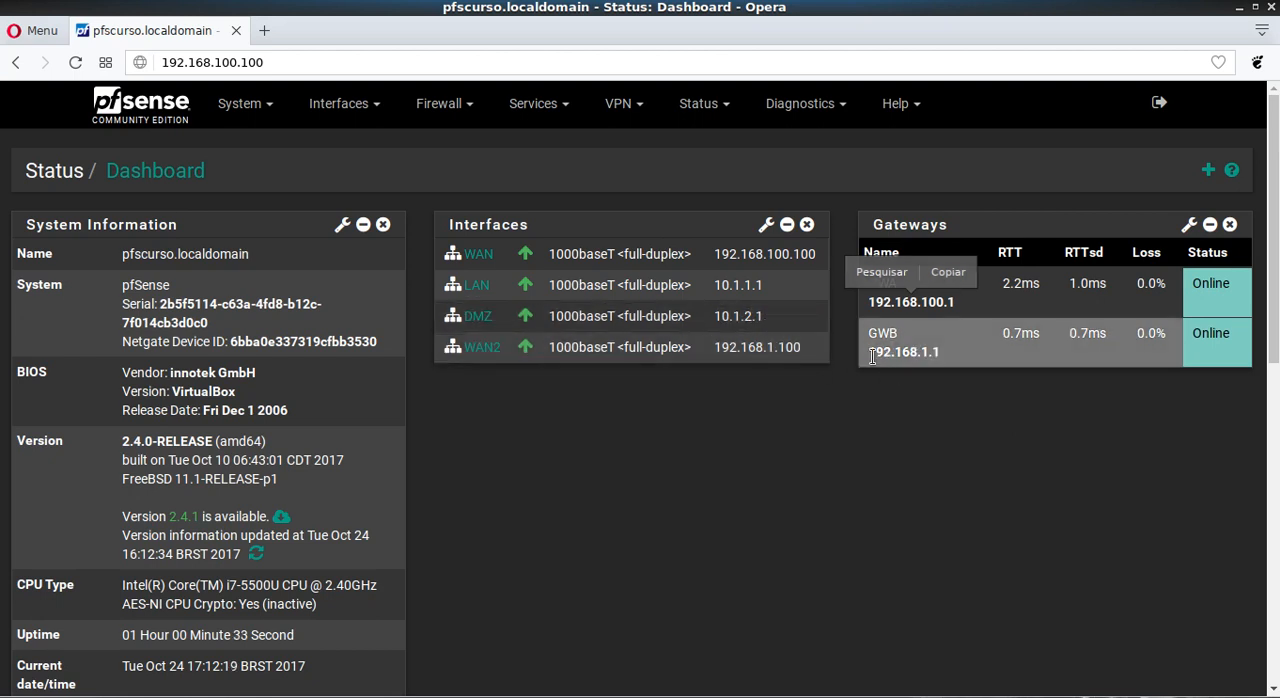
{"action": "left_click_drag", "start_coordinate": [867, 353], "coordinate": [940, 360]}
{"action": "left_click", "coordinate": [955, 443]}
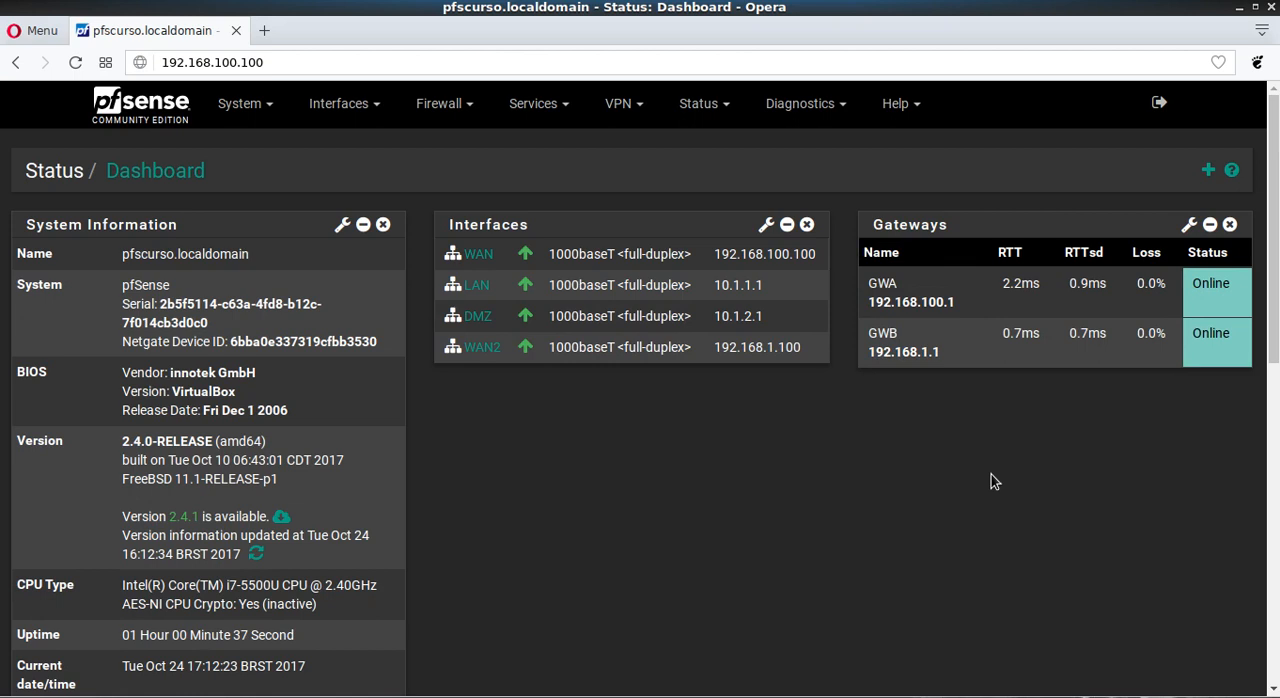
{"action": "double_click", "coordinate": [1036, 284]}
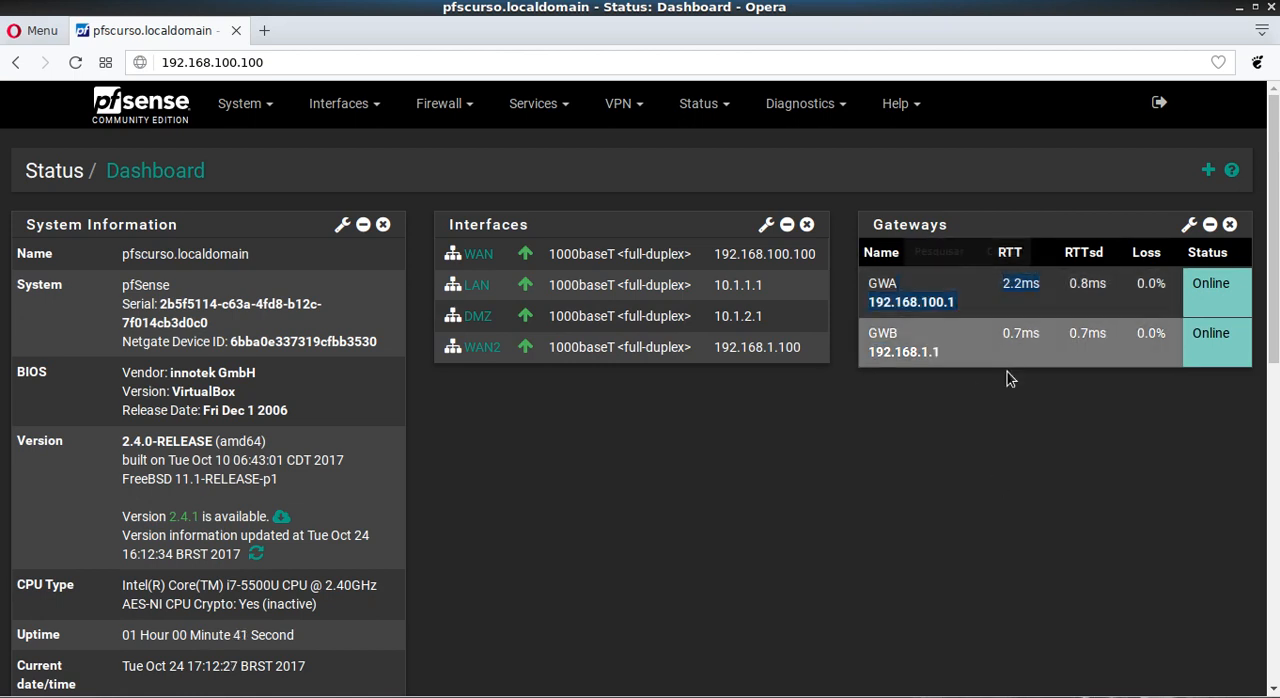
{"action": "left_click", "coordinate": [1023, 416]}
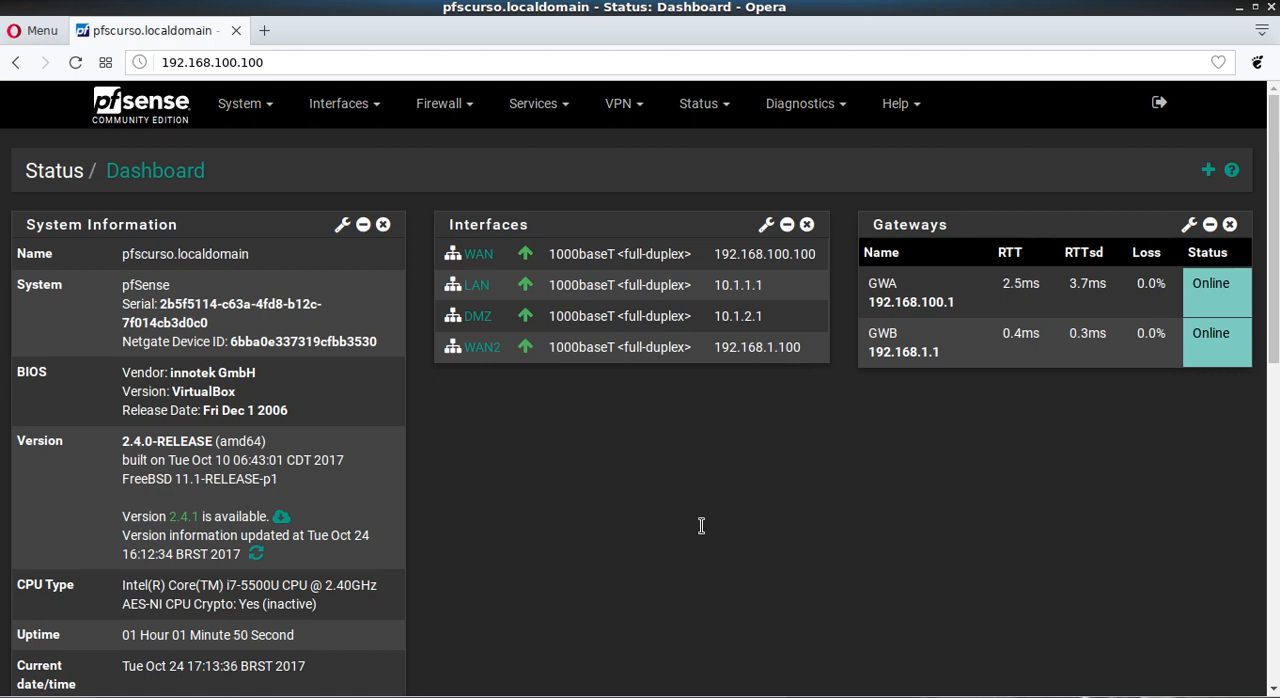
Step: Open a maximized terminal, run a ping to a.dns.br, stop it and highlight the resolved IP address
{"action": "key", "text": "ctrl+alt+t"}
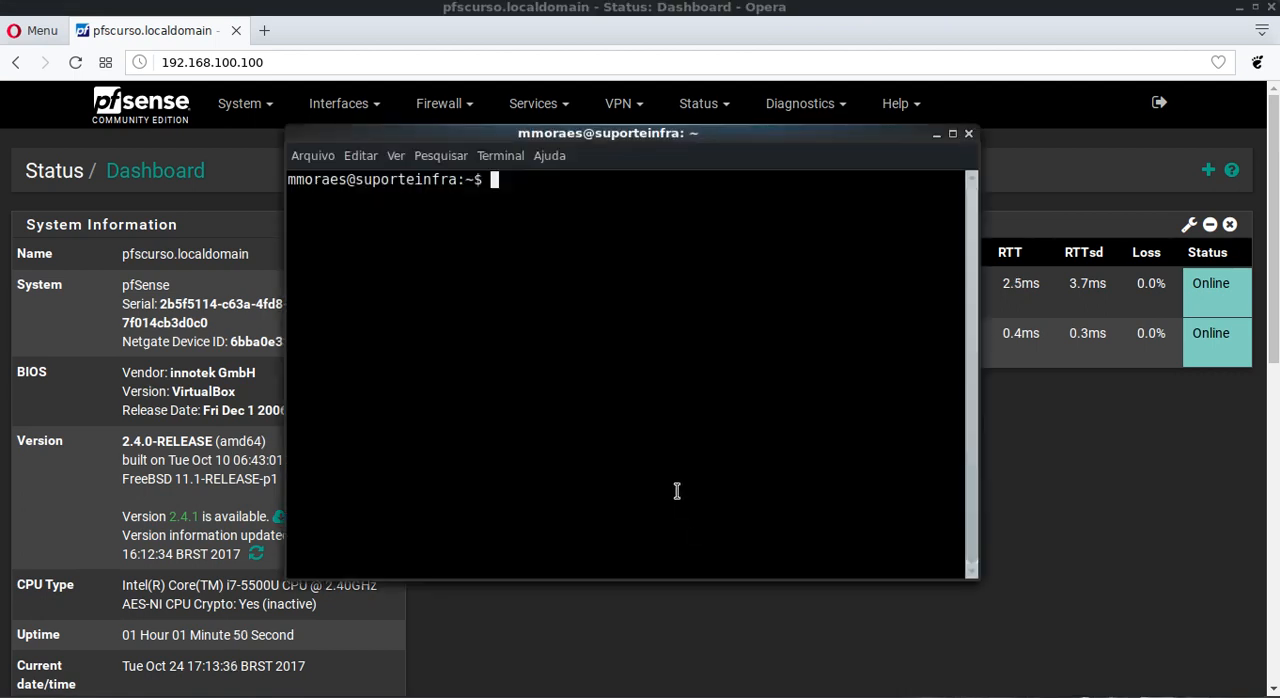
{"action": "double_click", "coordinate": [767, 140]}
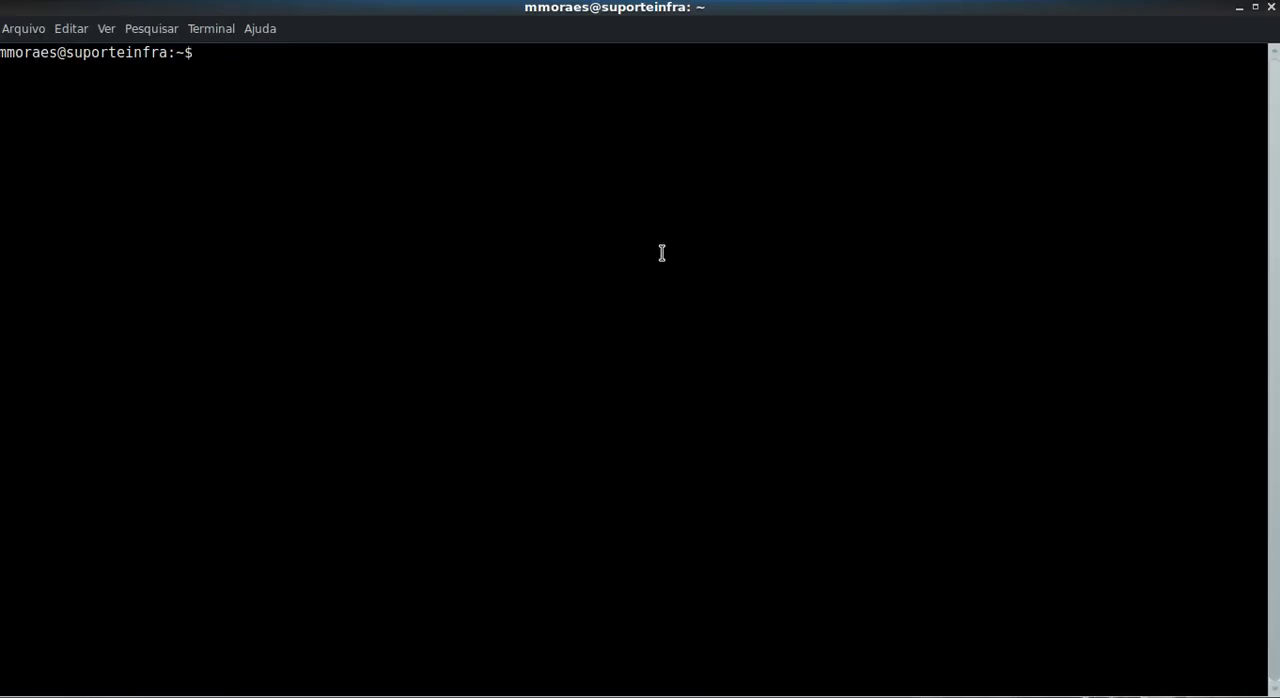
{"action": "type", "text": "ping a.n"}
{"action": "key", "text": "BackSpace"}
{"action": "type", "text": "dns.br"}
{"action": "key", "text": "Return"}
{"action": "key", "text": "ctrl+c"}
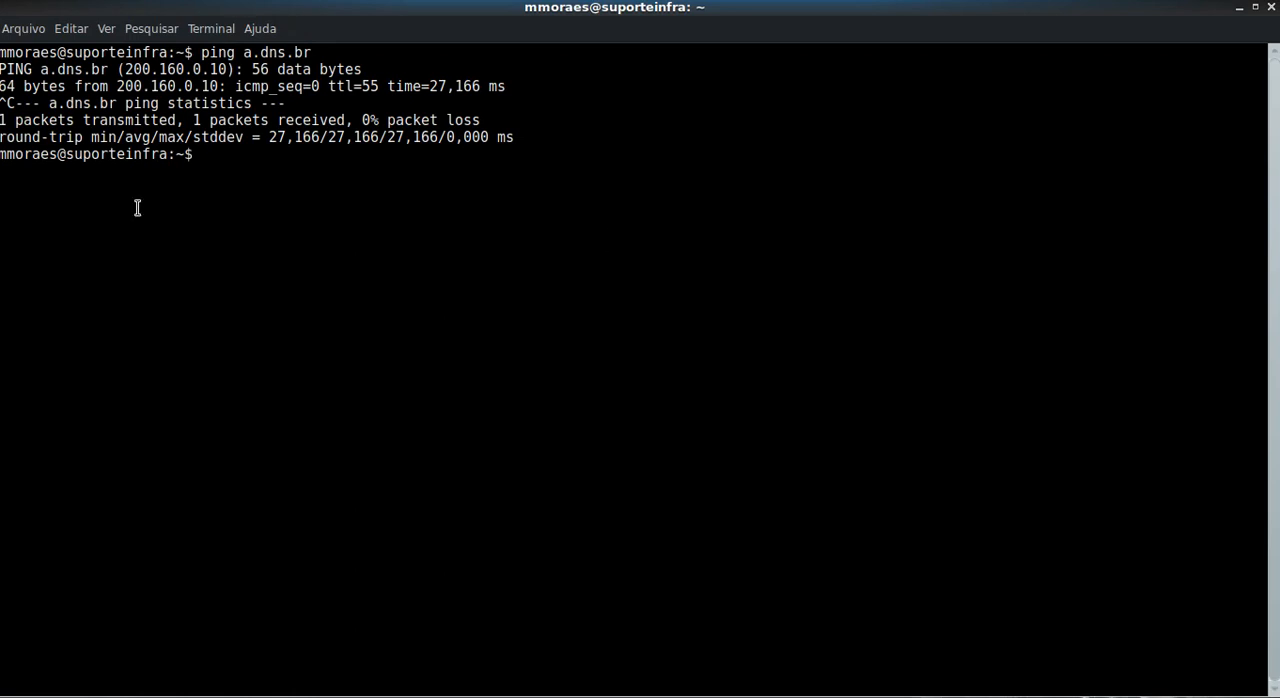
{"action": "left_click_drag", "start_coordinate": [122, 70], "coordinate": [190, 62]}
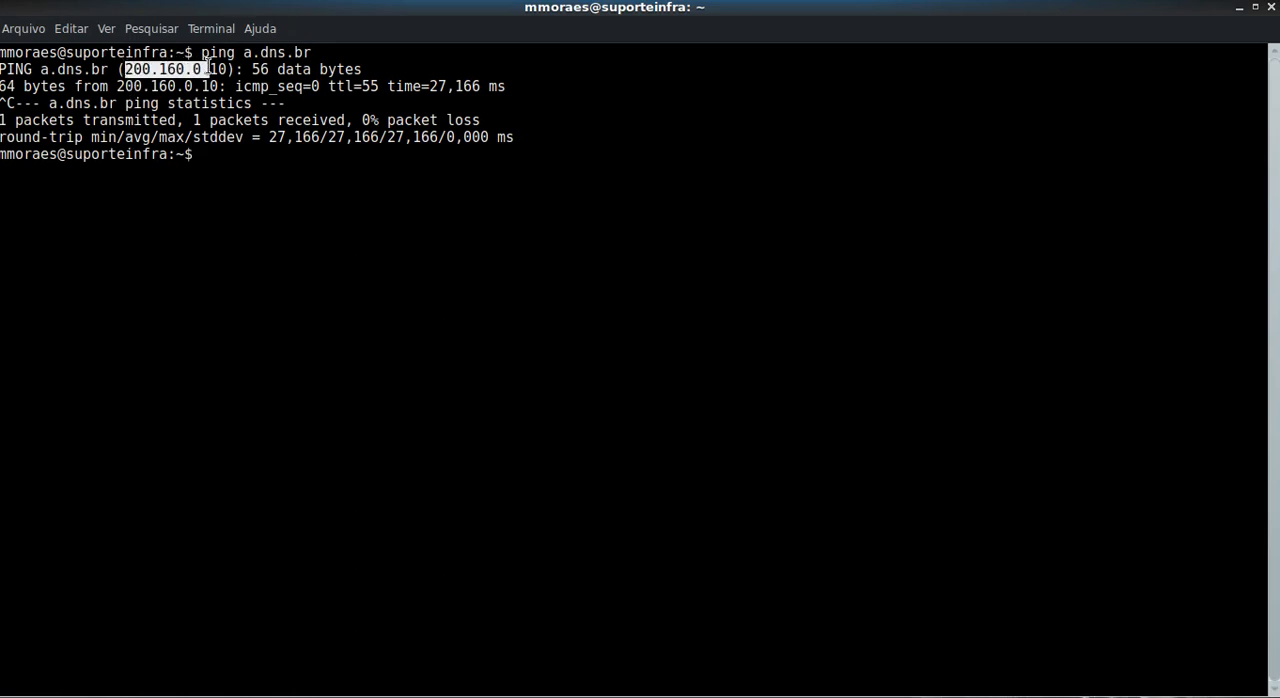
Step: Reuse the previous terminal command to ping b.dns.br and stop it after the first reply
{"action": "left_click", "coordinate": [336, 177]}
{"action": "key", "text": "Up"}
{"action": "key", "text": "Left"}
{"action": "key", "text": "Left"}
{"action": "key", "text": "Left"}
{"action": "key", "text": "Left"}
{"action": "key", "text": "Left"}
{"action": "key", "text": "Left"}
{"action": "key", "text": "Left"}
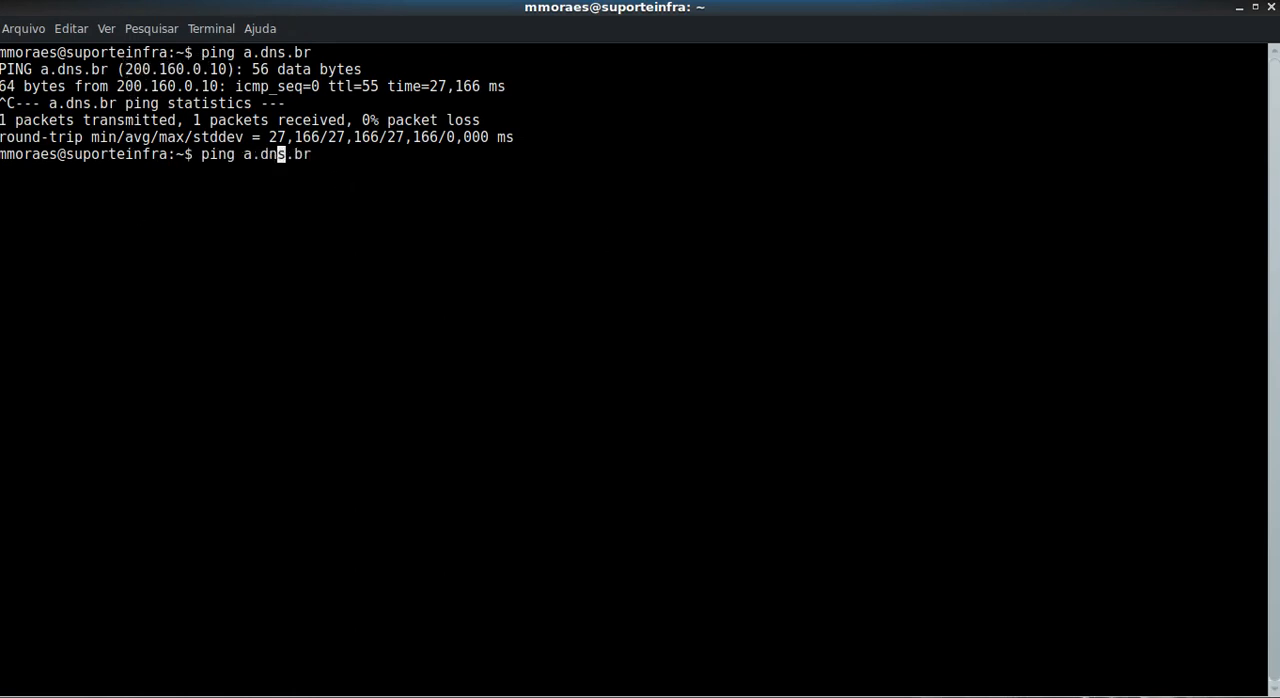
{"action": "key", "text": "BackSpace"}
{"action": "type", "text": "b"}
{"action": "key", "text": "Return"}
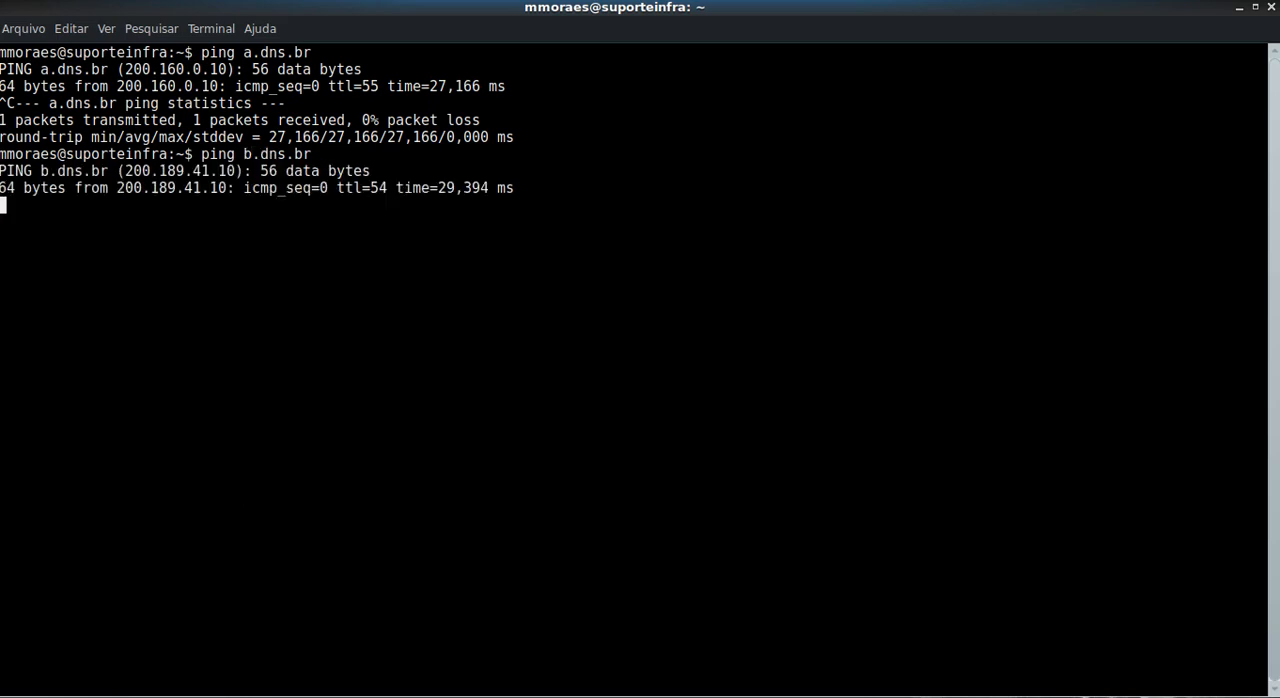
{"action": "key", "text": "ctrl+c"}
Step: Change the ping command's target to c.dns.br, run it and stop it after a couple of replies
{"action": "key", "text": "Up"}
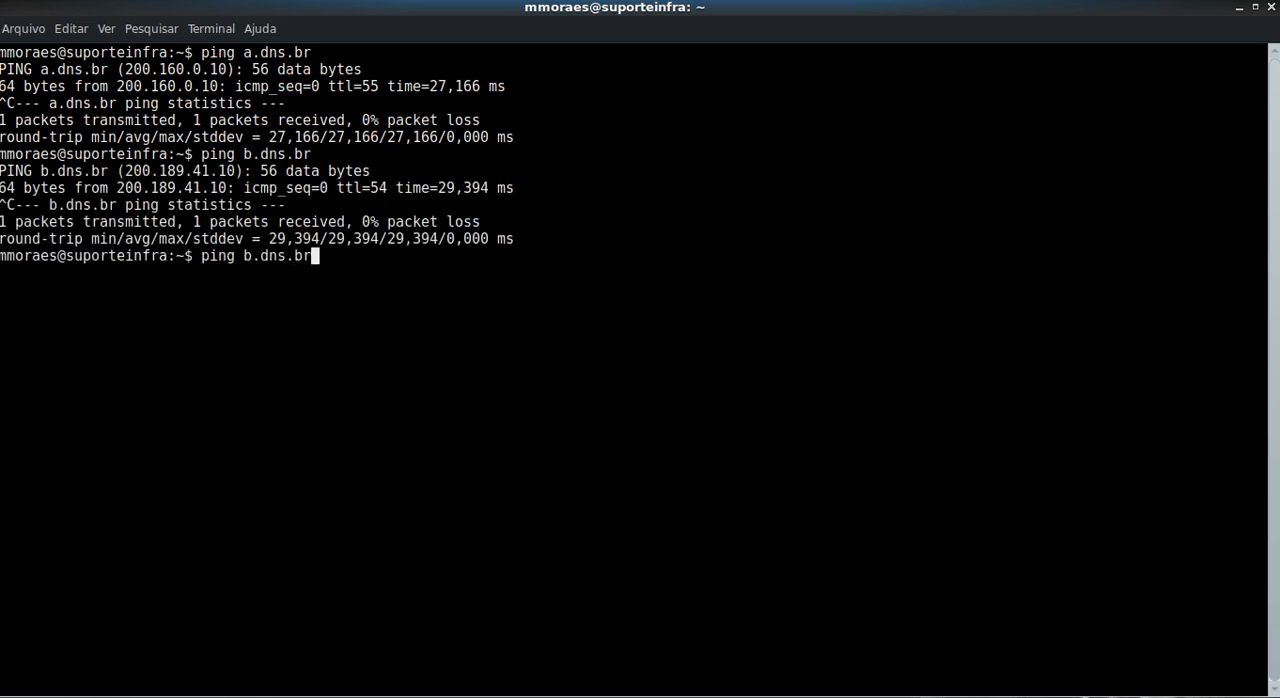
{"action": "key", "text": "Left"}
{"action": "key", "text": "Left"}
{"action": "key", "text": "Left"}
{"action": "key", "text": "Left"}
{"action": "key", "text": "Left"}
{"action": "key", "text": "Left"}
{"action": "key", "text": "BackSpace"}
{"action": "key", "text": "BackSpace"}
{"action": "type", "text": "c."}
{"action": "key", "text": "Return"}
{"action": "key", "text": "ctrl+c"}
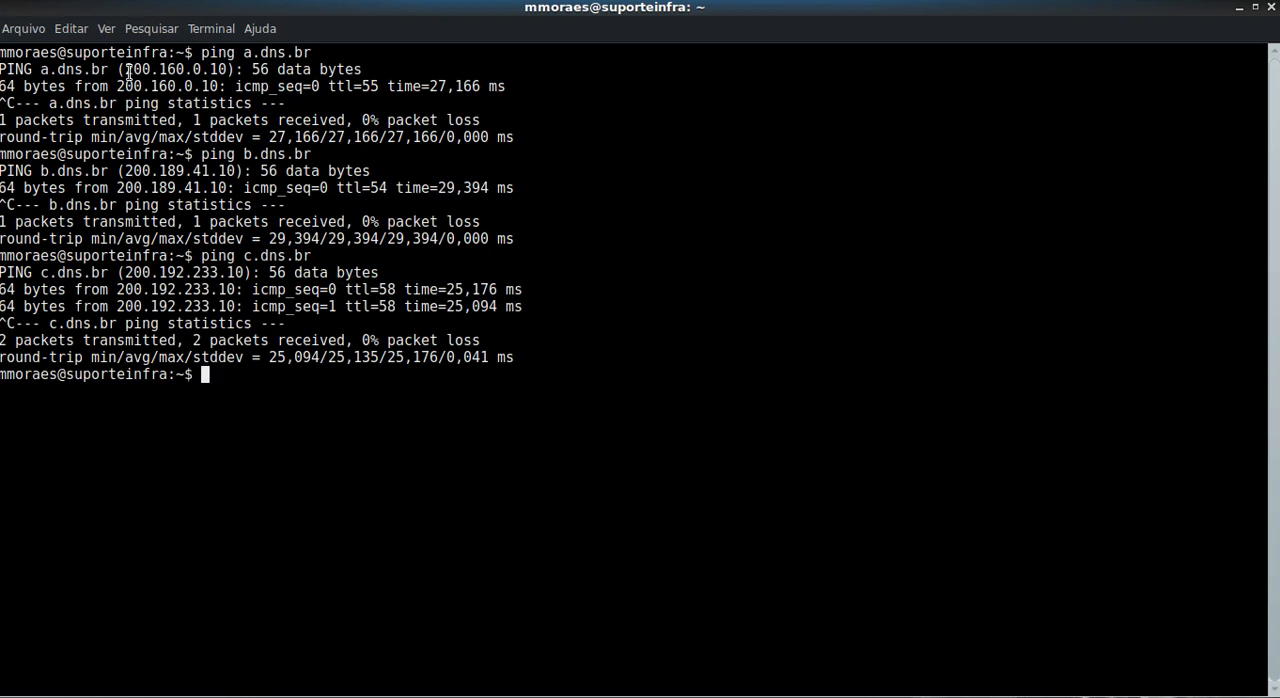
Step: Copy the resolved IP address of a.dns.br from the terminal, then switch to pfSense and open gateway GWA for editing in the routing settings
{"action": "left_click_drag", "start_coordinate": [125, 69], "coordinate": [222, 70]}
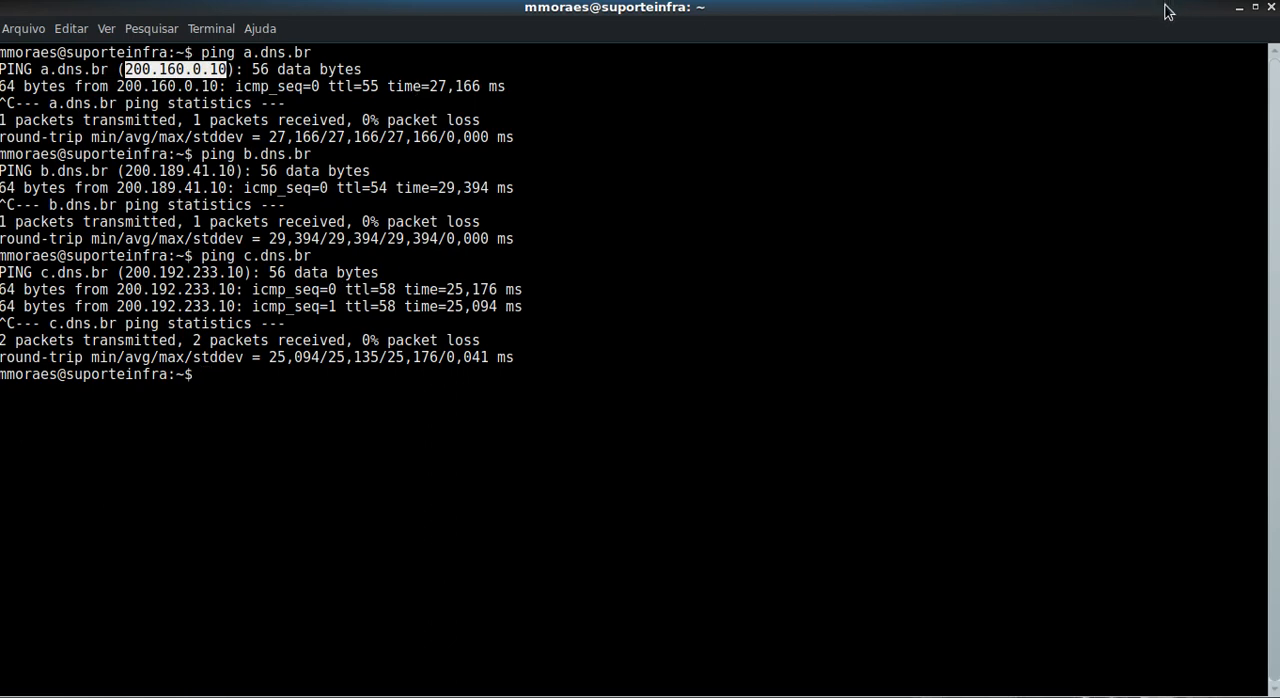
{"action": "left_click", "coordinate": [1239, 8]}
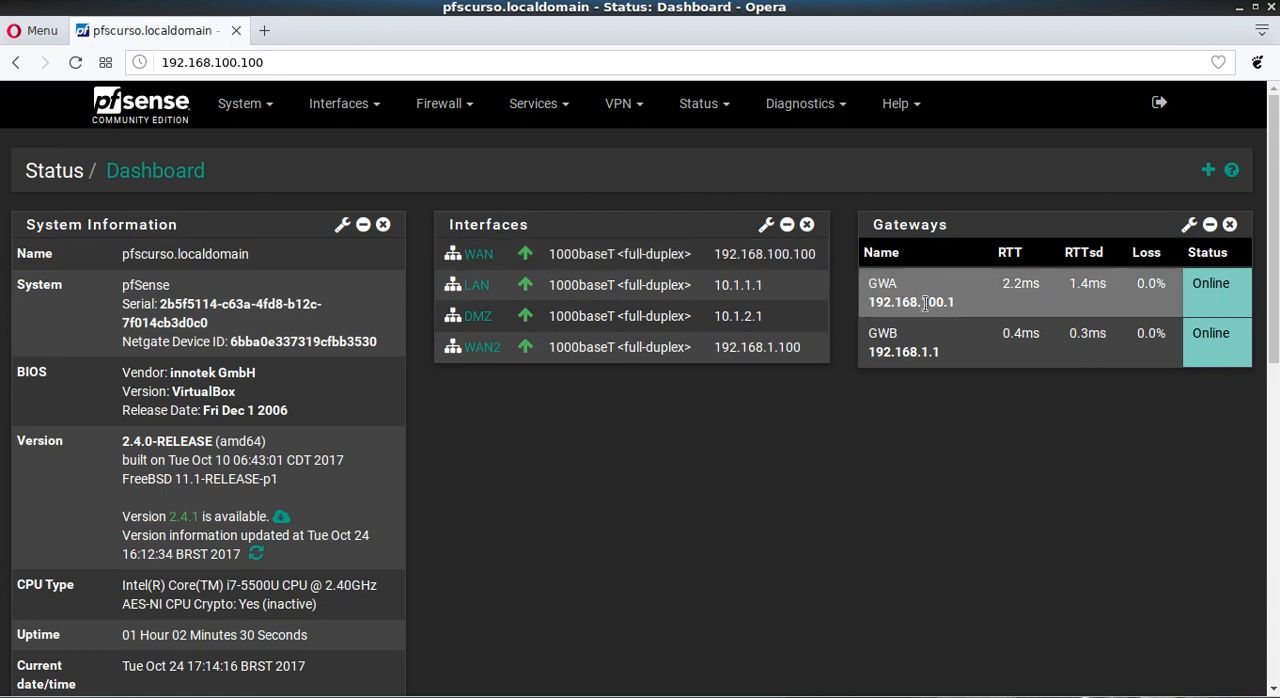
{"action": "left_click", "coordinate": [252, 110]}
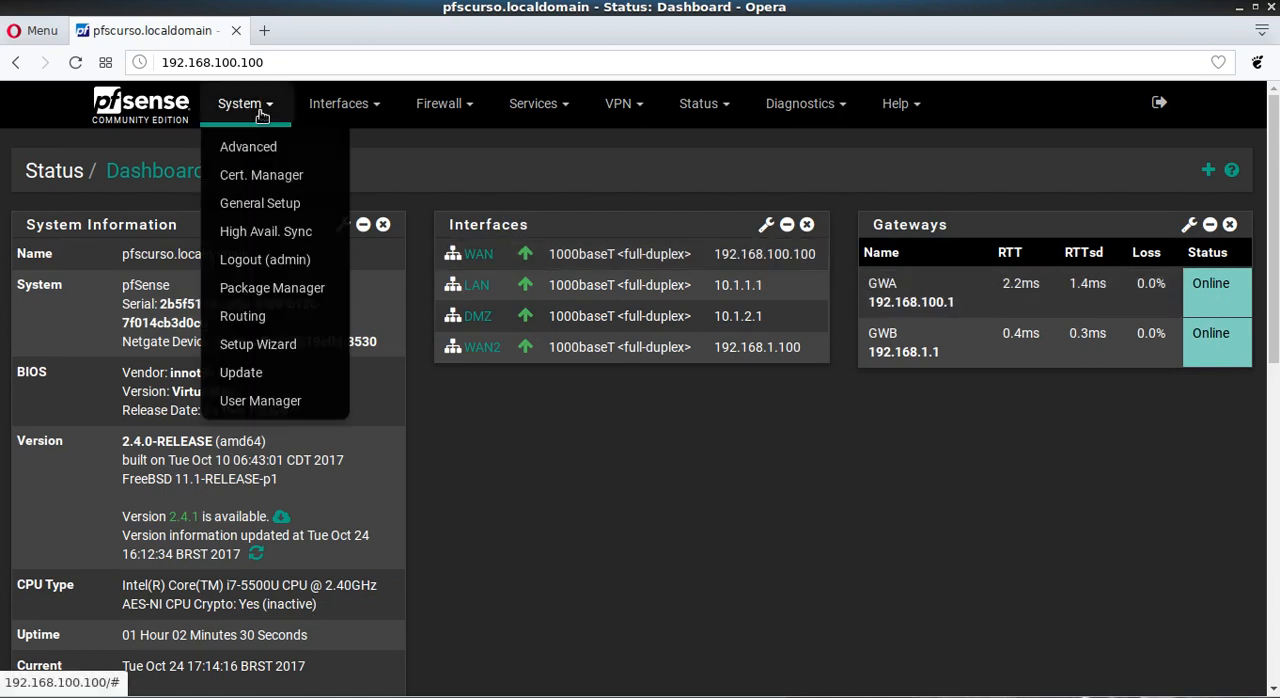
{"action": "left_click", "coordinate": [242, 316]}
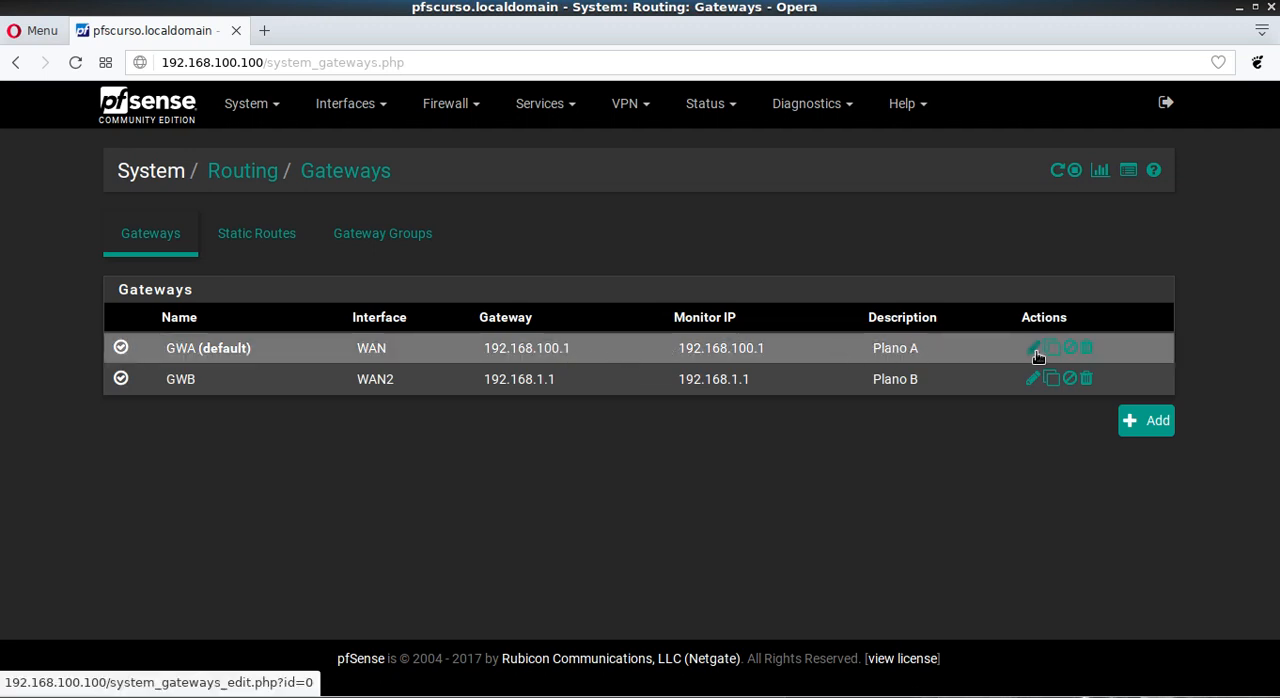
{"action": "left_click", "coordinate": [1035, 350]}
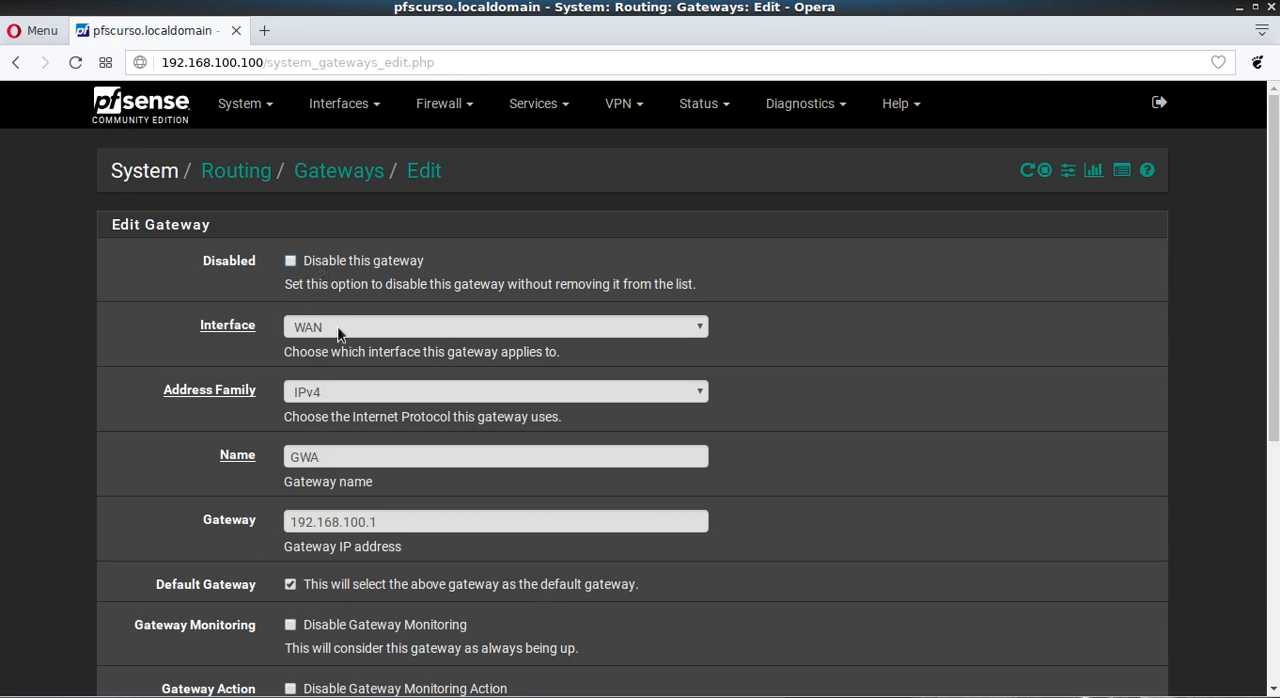
Step: Set GWA's Monitor IP to the copied address 200.160.0.10
{"action": "scroll", "coordinate": [72, 314], "scroll_direction": "down", "scroll_amount": 1}
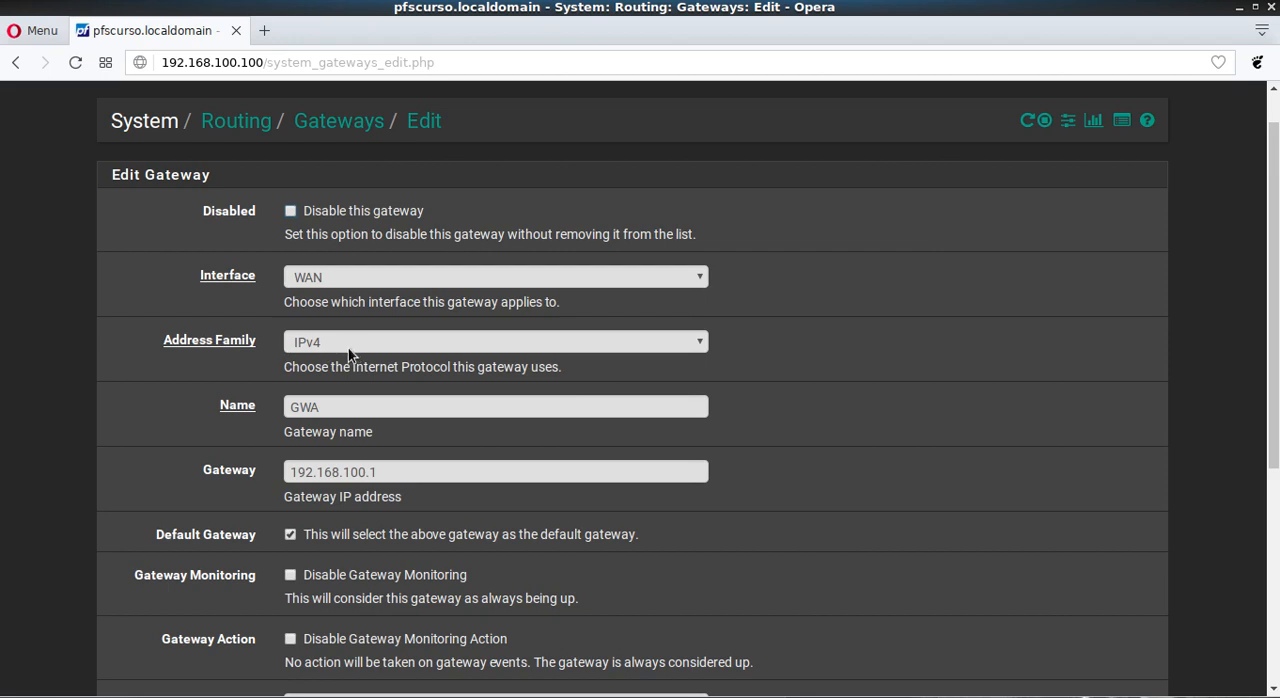
{"action": "scroll", "coordinate": [300, 348], "scroll_direction": "down", "scroll_amount": 2}
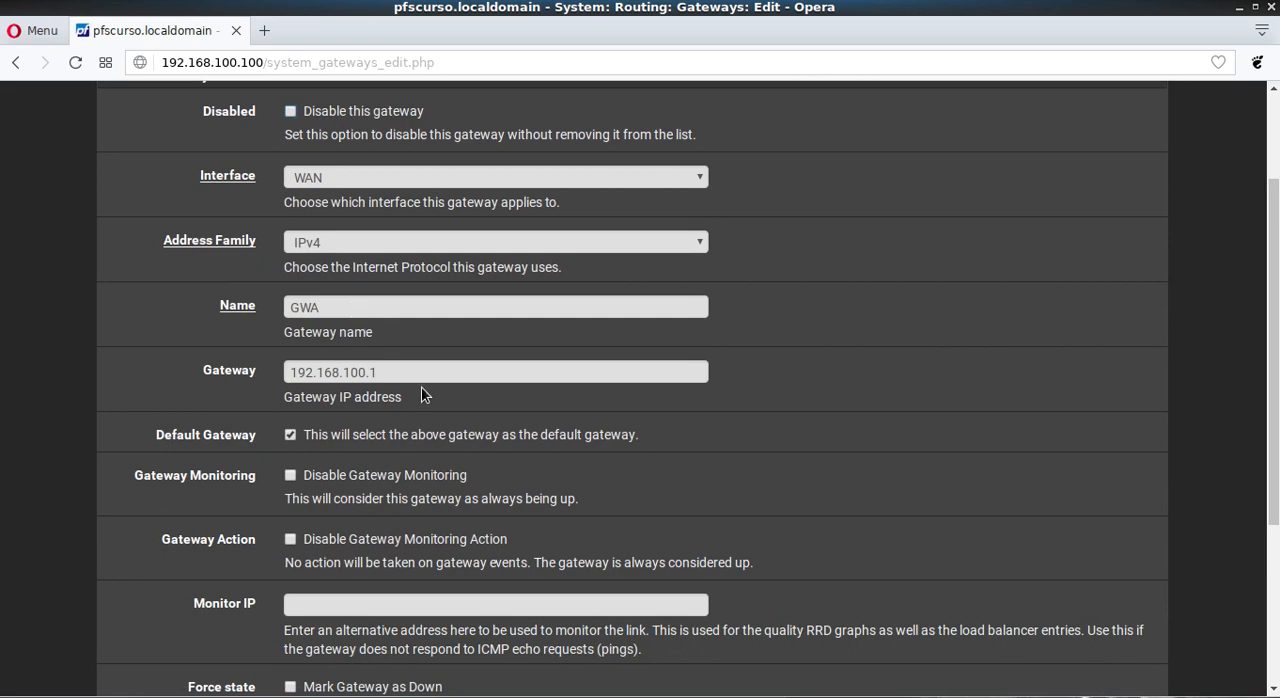
{"action": "left_click", "coordinate": [386, 372]}
{"action": "scroll", "coordinate": [200, 363], "scroll_direction": "down", "scroll_amount": 1}
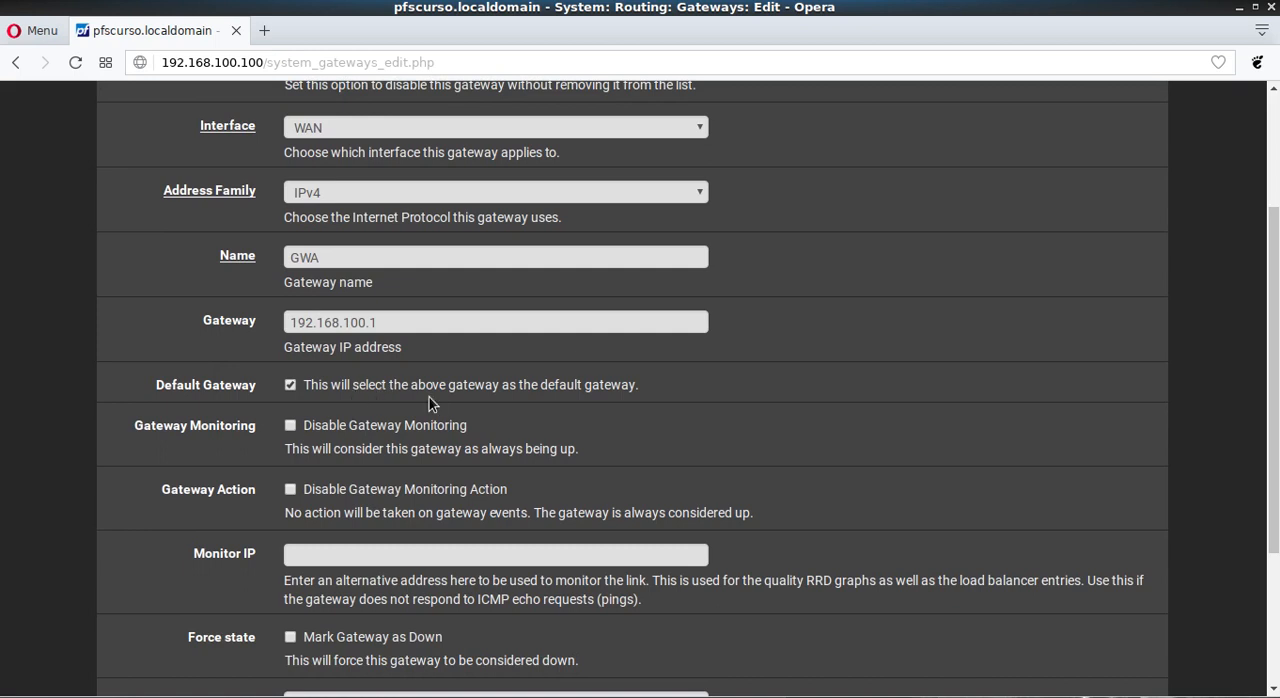
{"action": "scroll", "coordinate": [68, 332], "scroll_direction": "down", "scroll_amount": 1}
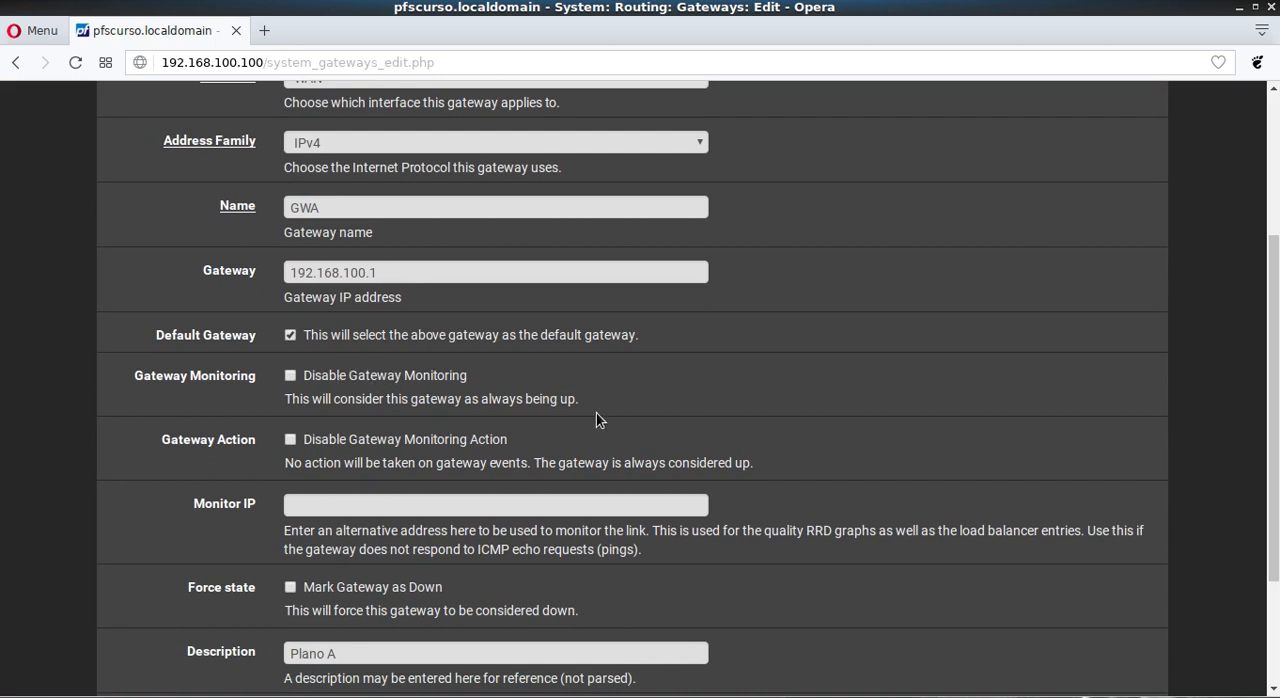
{"action": "scroll", "coordinate": [48, 336], "scroll_direction": "down", "scroll_amount": 1}
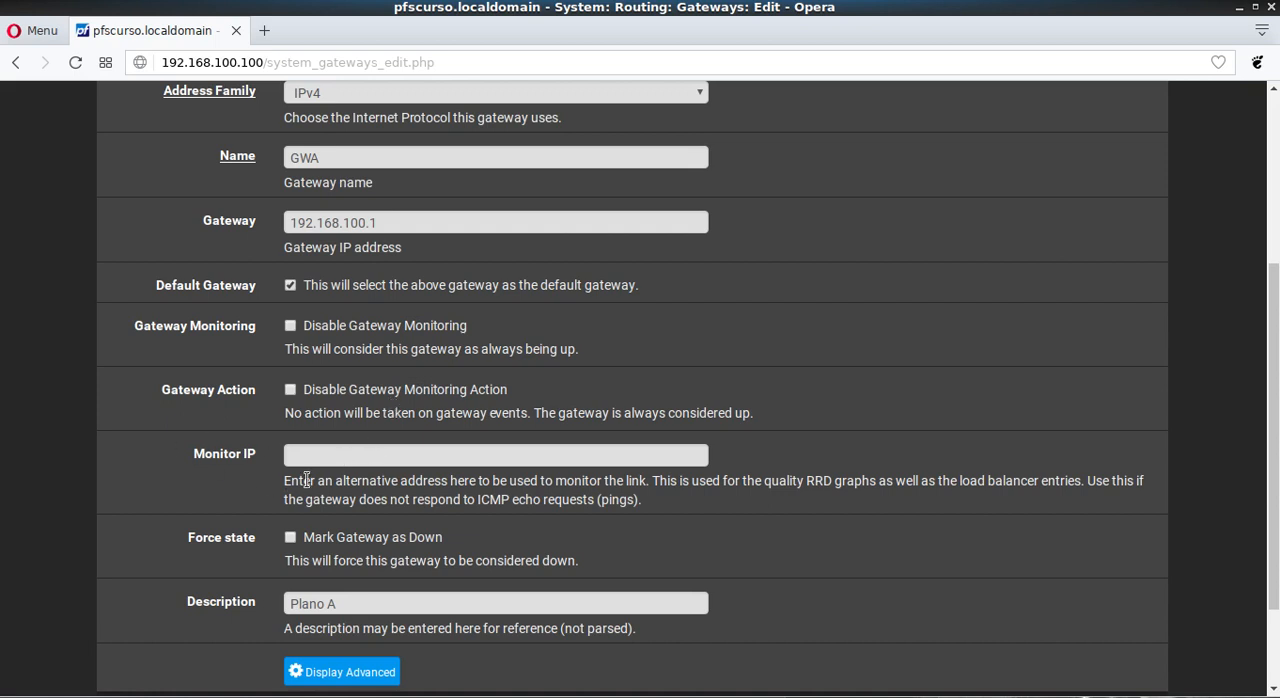
{"action": "left_click", "coordinate": [326, 456]}
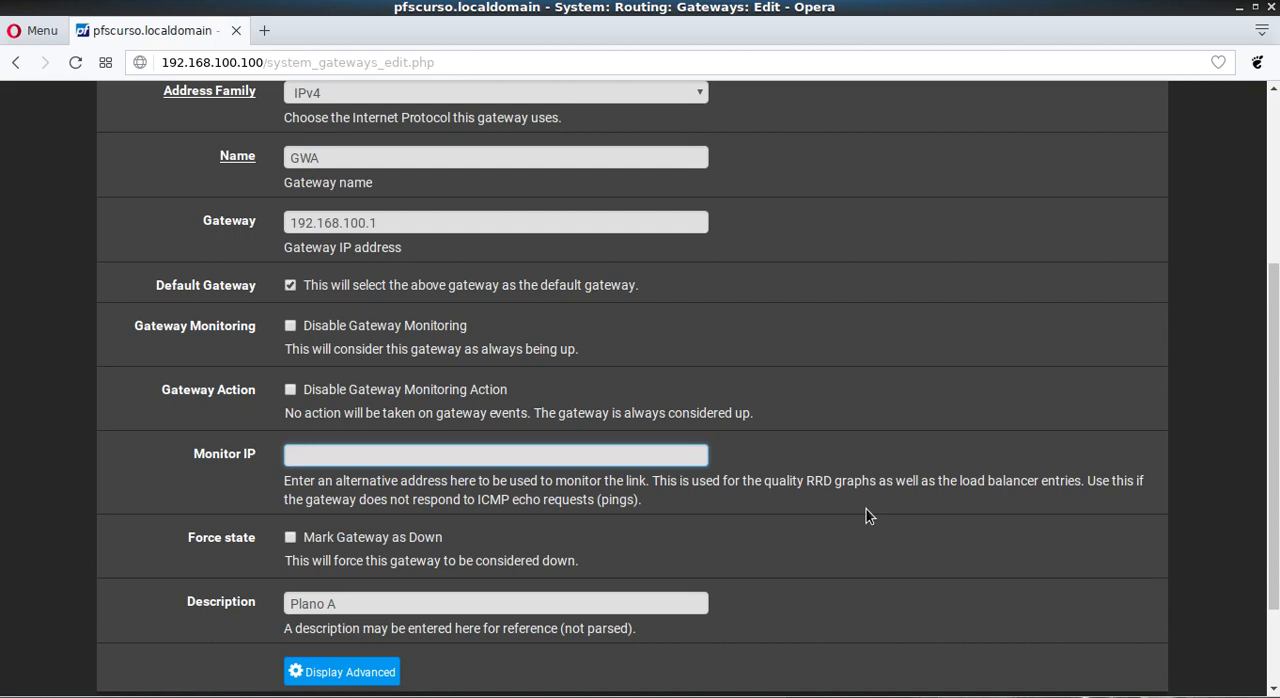
{"action": "key", "text": "ctrl+v"}
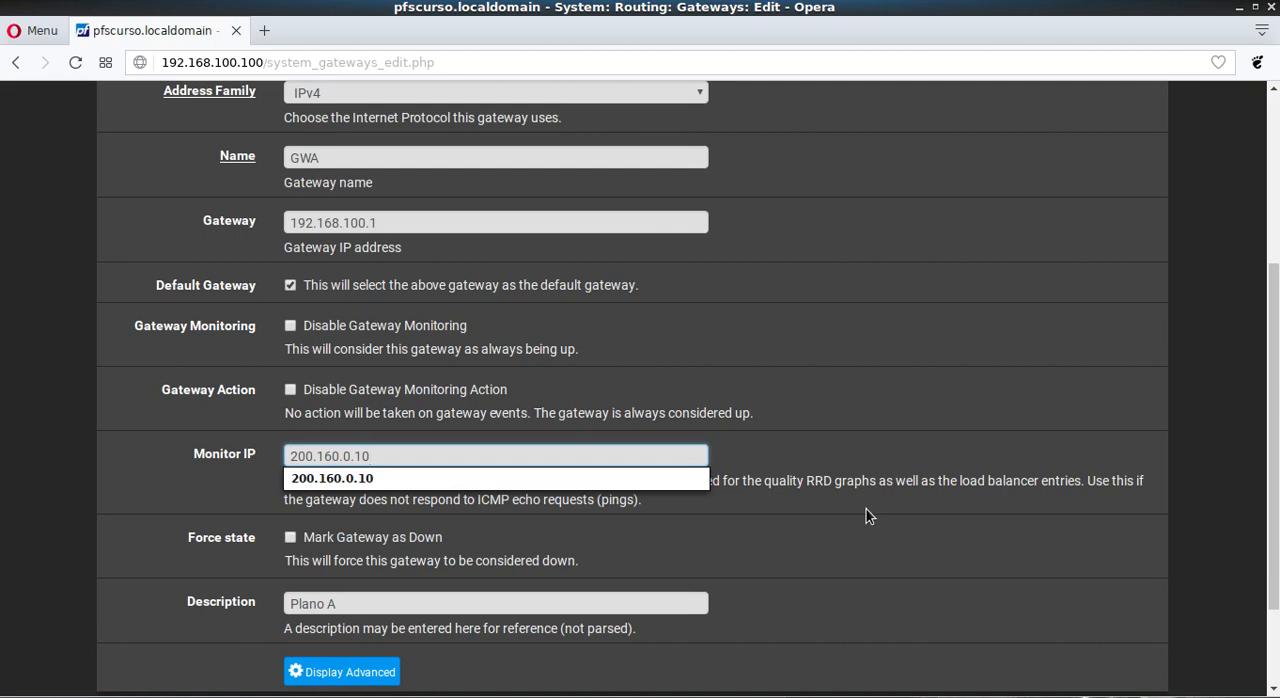
{"action": "left_click", "coordinate": [33, 413]}
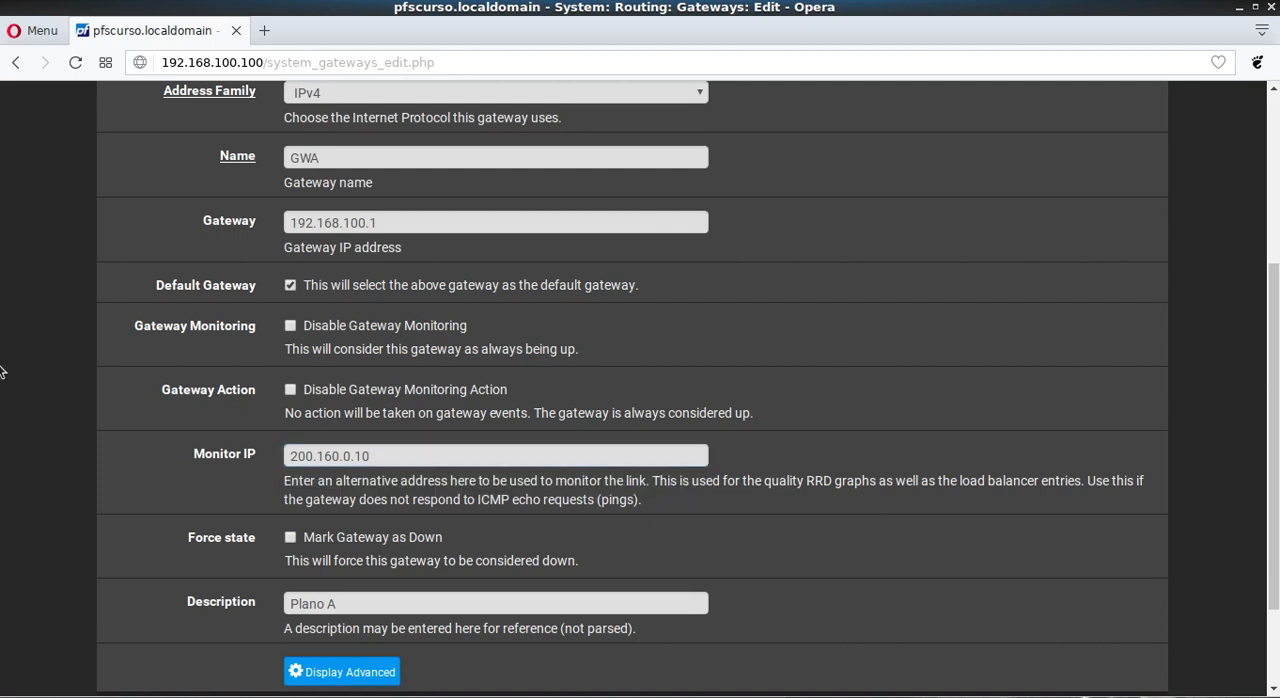
Step: Display GWA's advanced gateway settings and set the Data Payload to 1
{"action": "scroll", "coordinate": [3, 390], "scroll_direction": "down", "scroll_amount": 1}
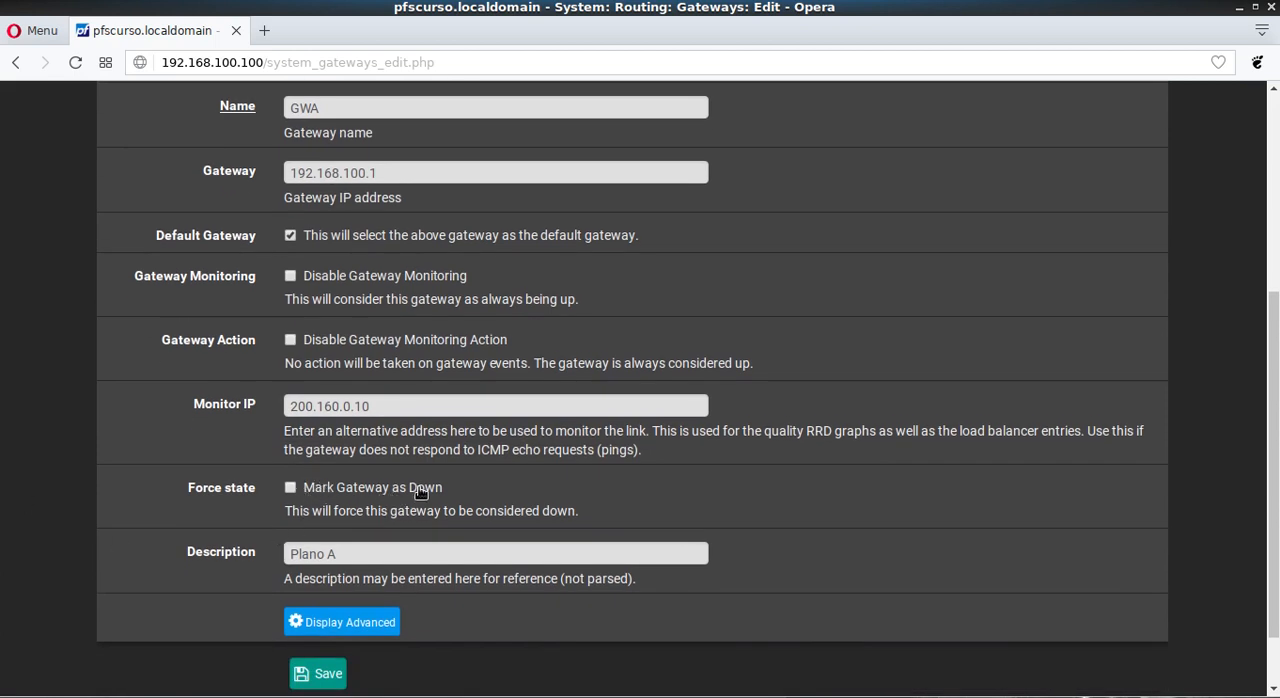
{"action": "scroll", "coordinate": [114, 420], "scroll_direction": "down", "scroll_amount": 1}
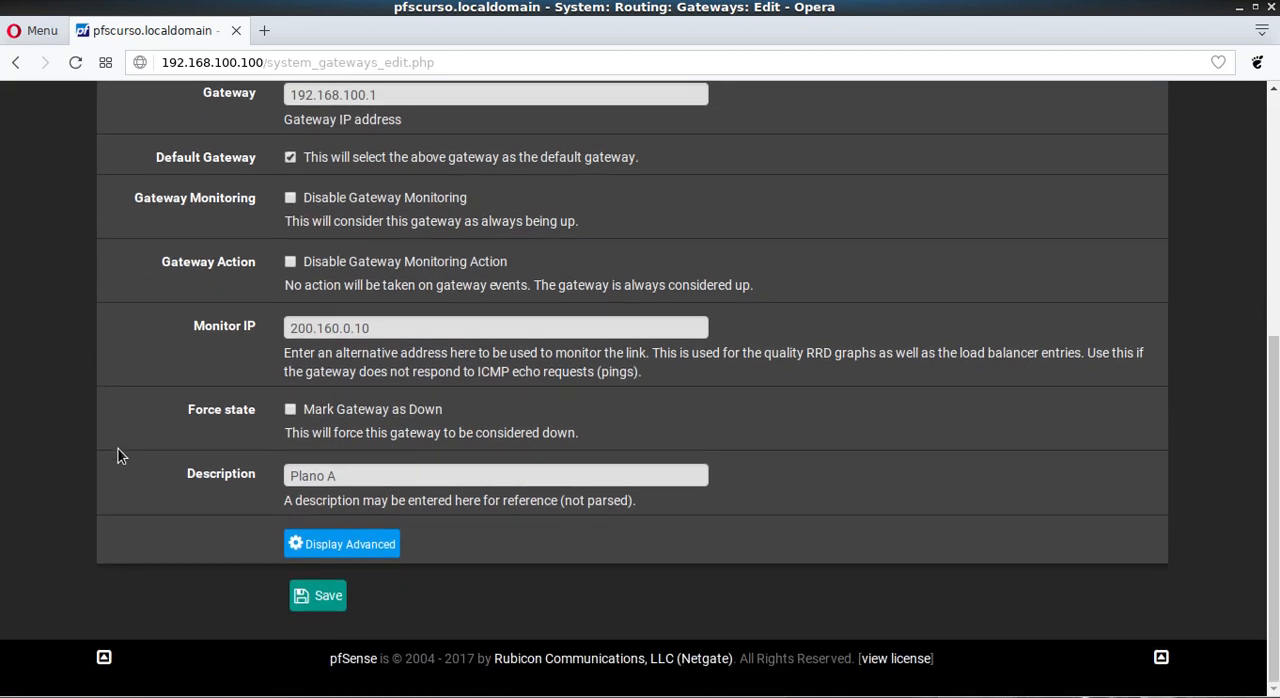
{"action": "left_click", "coordinate": [364, 553]}
{"action": "scroll", "coordinate": [84, 422], "scroll_direction": "down", "scroll_amount": 3}
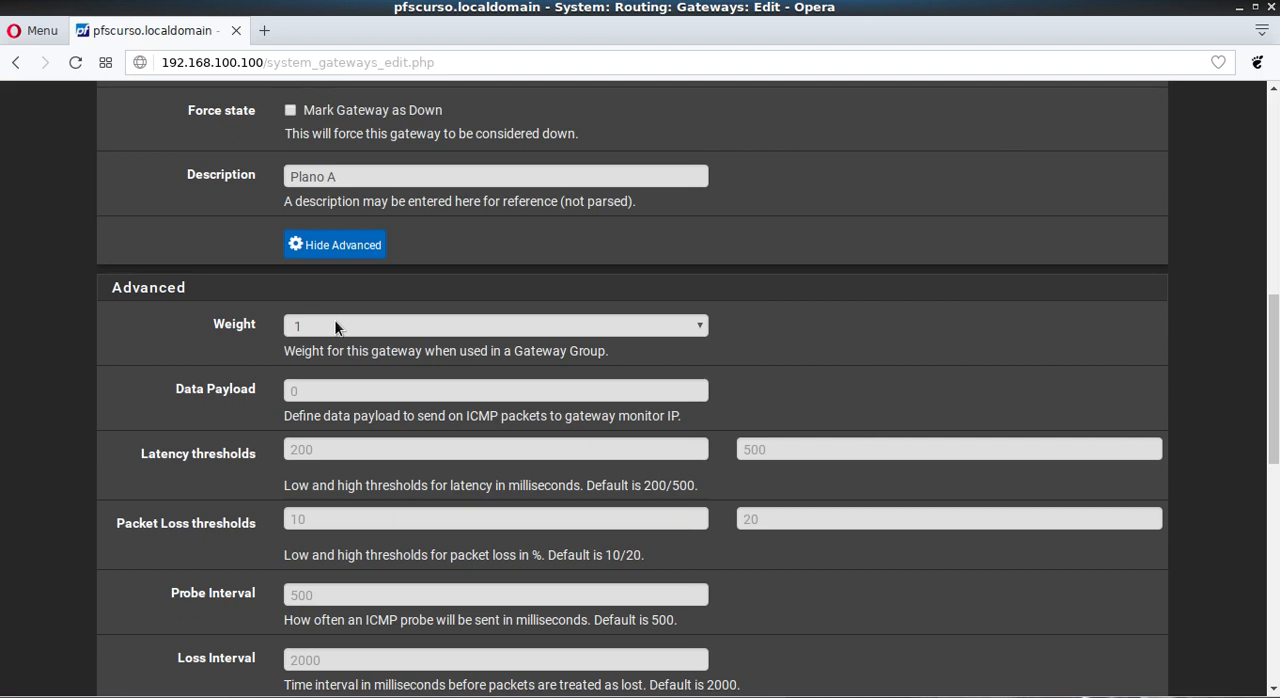
{"action": "left_click", "coordinate": [323, 389]}
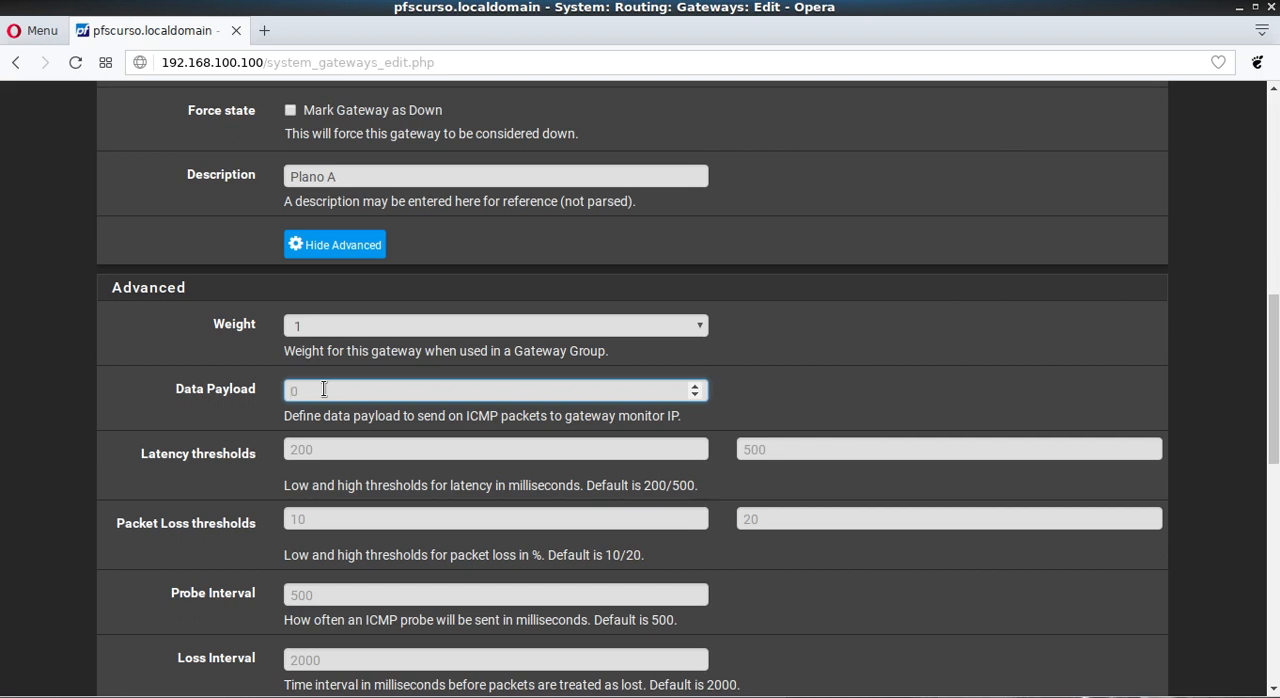
{"action": "type", "text": "1"}
{"action": "scroll", "coordinate": [120, 443], "scroll_direction": "down", "scroll_amount": 3}
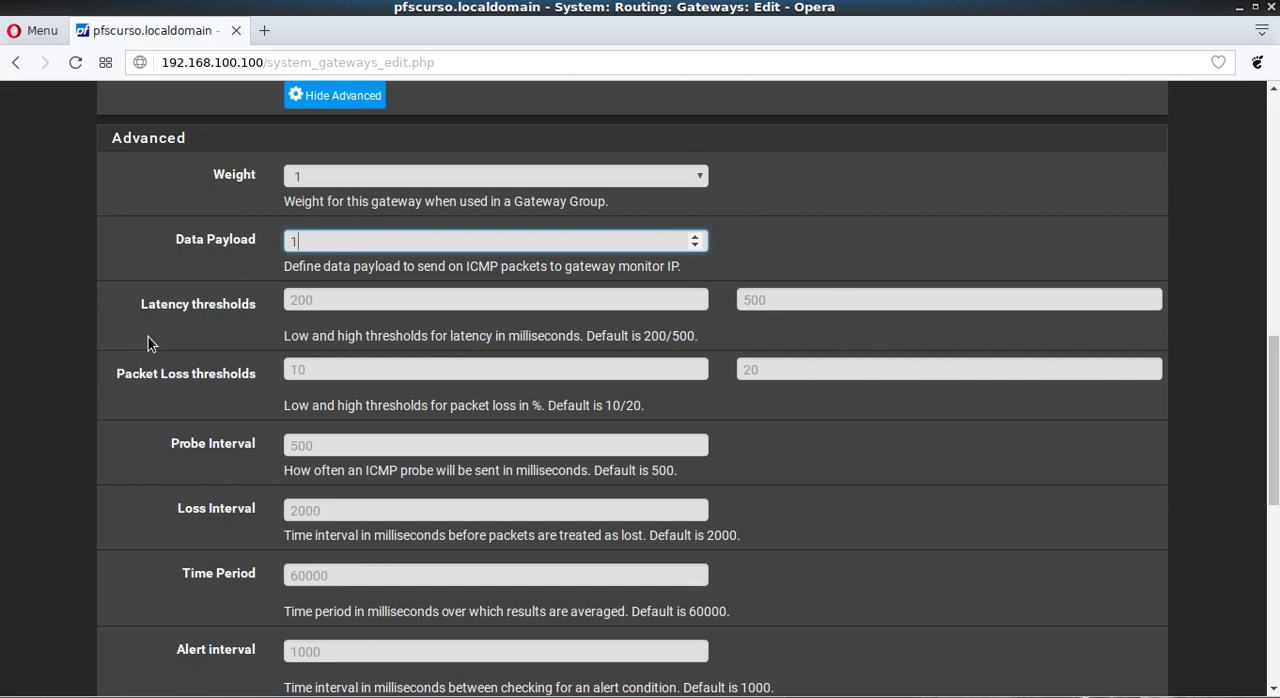
Step: Open the pfSense dashboard at 192.168.100.100 in a second browser tab and examine GWA's RTT and status
{"action": "left_click_drag", "start_coordinate": [266, 62], "coordinate": [82, 52]}
{"action": "key", "text": "ctrl+c"}
{"action": "left_click", "coordinate": [265, 31]}
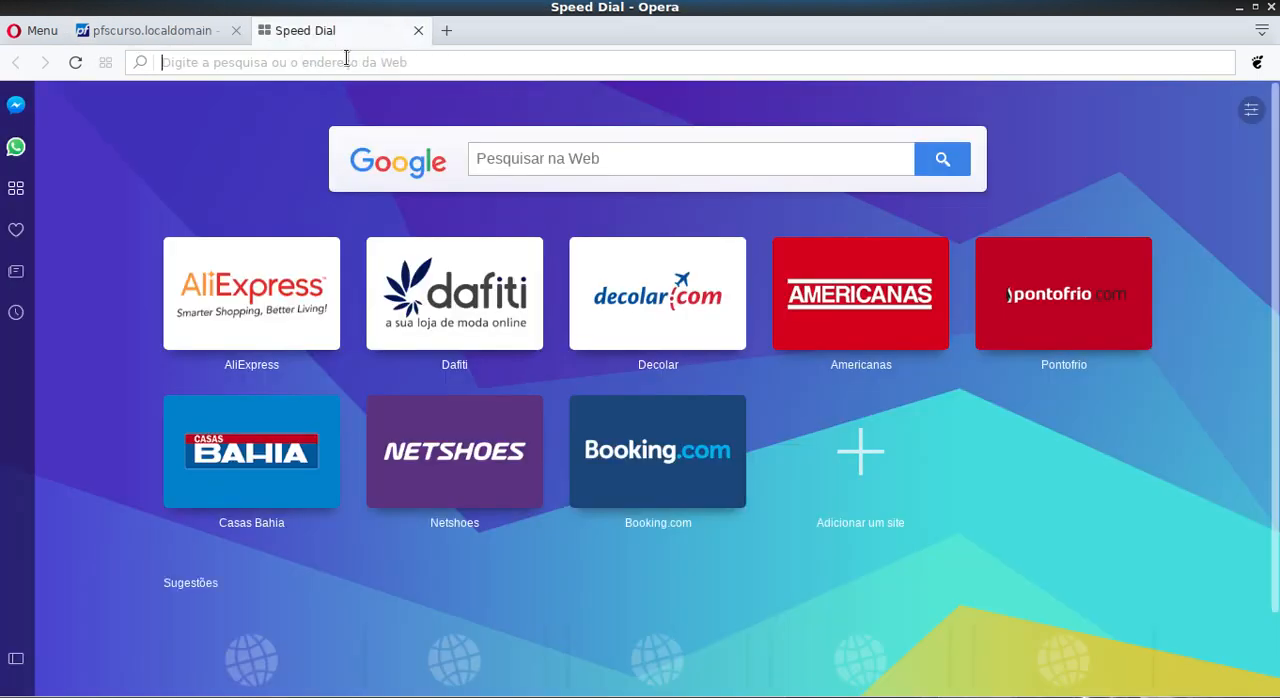
{"action": "key", "text": "ctrl+v"}
{"action": "key", "text": "Return"}
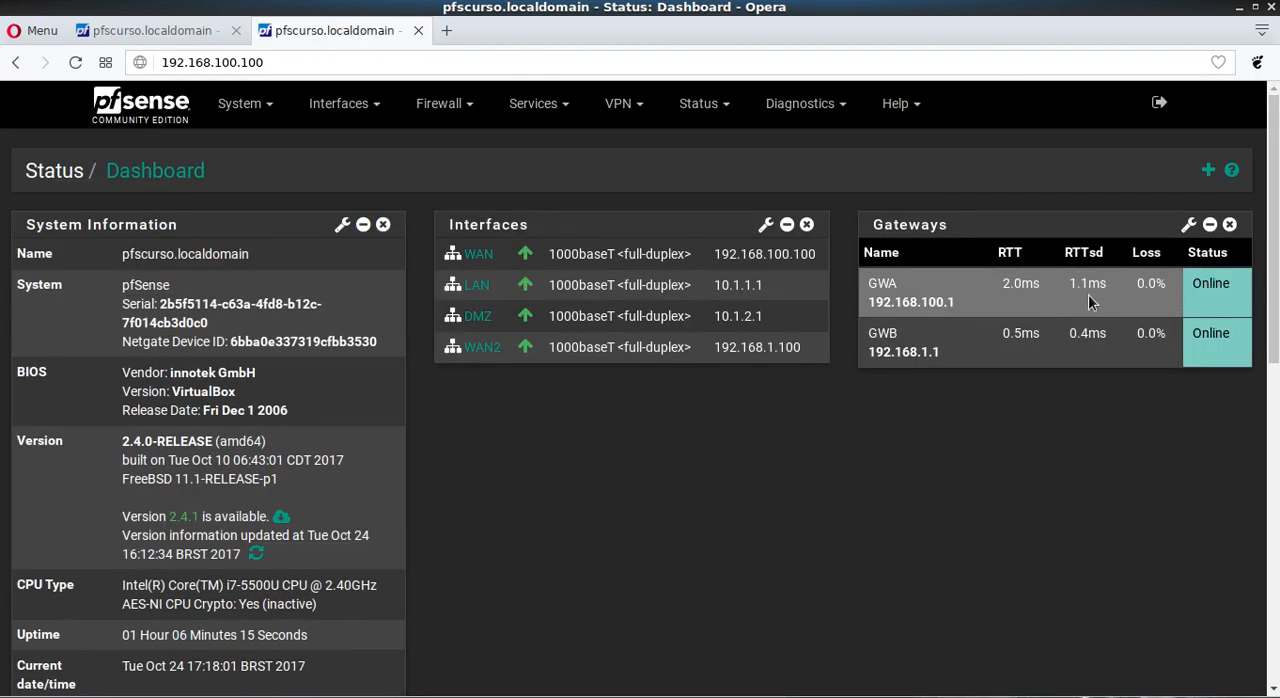
{"action": "left_click_drag", "start_coordinate": [1002, 284], "coordinate": [1040, 285]}
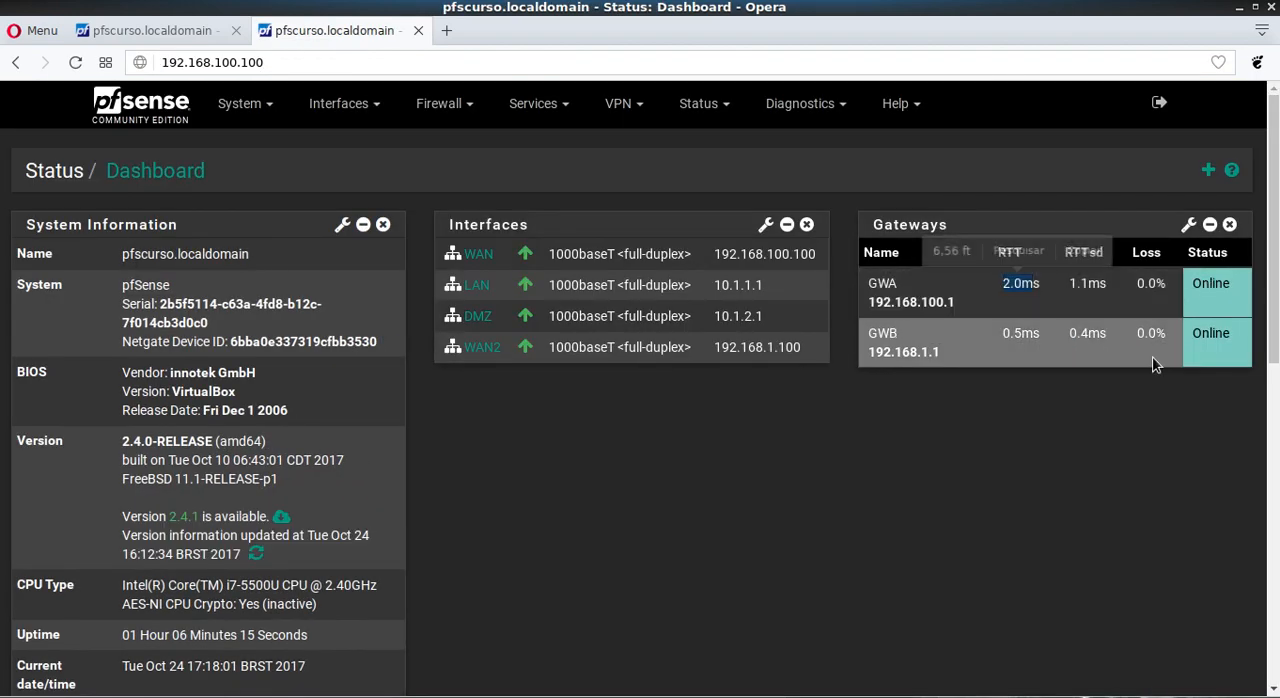
{"action": "left_click_drag", "start_coordinate": [1194, 285], "coordinate": [1231, 285]}
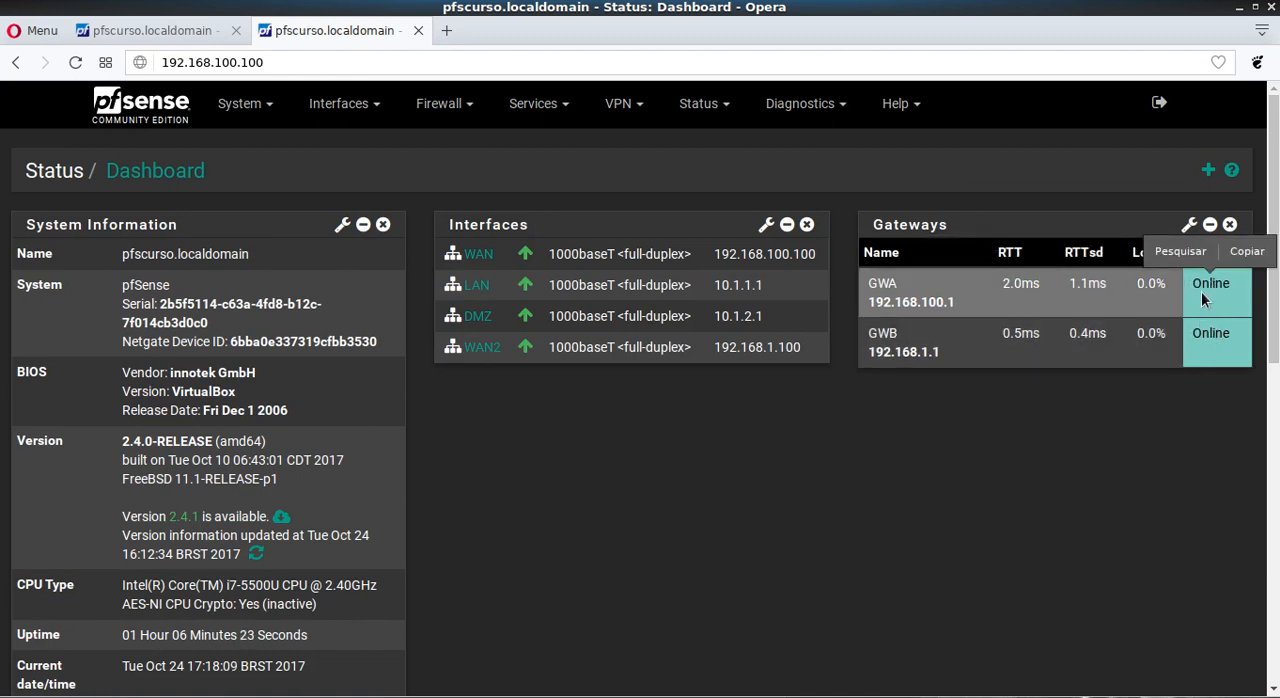
Step: Review the high latency threshold in GWA's advanced settings and recheck GWA's status on the dashboard
{"action": "left_click", "coordinate": [200, 30]}
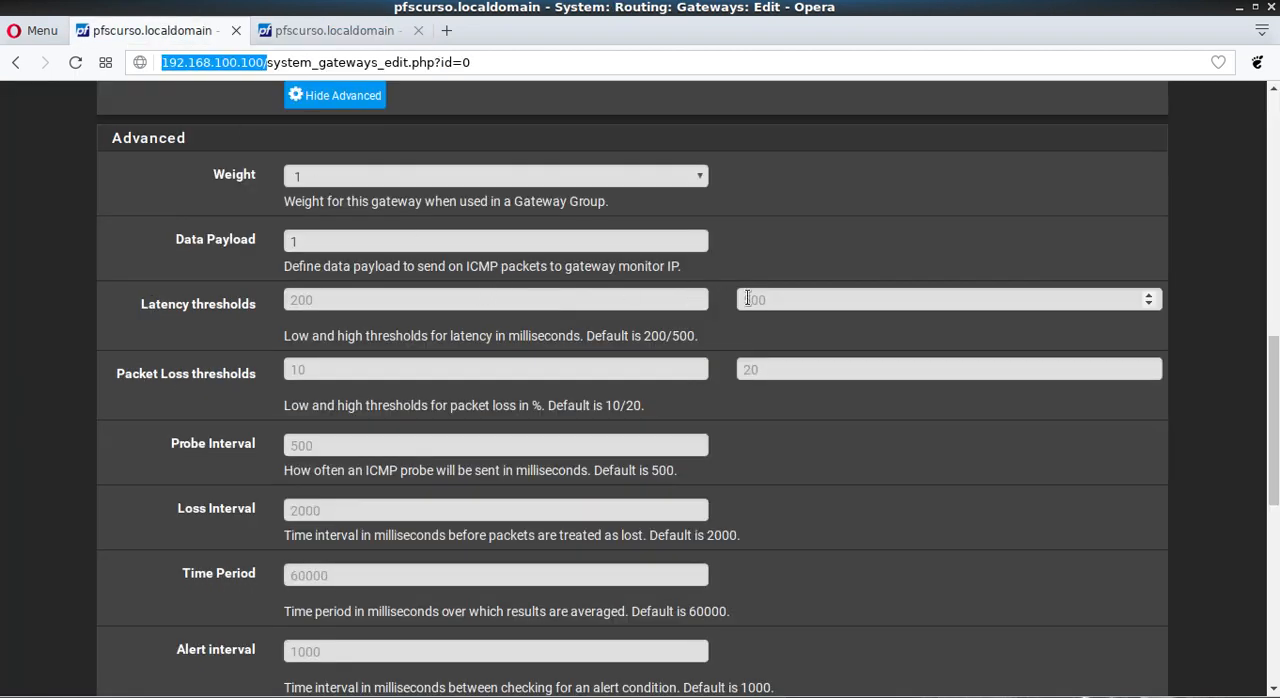
{"action": "left_click", "coordinate": [777, 300]}
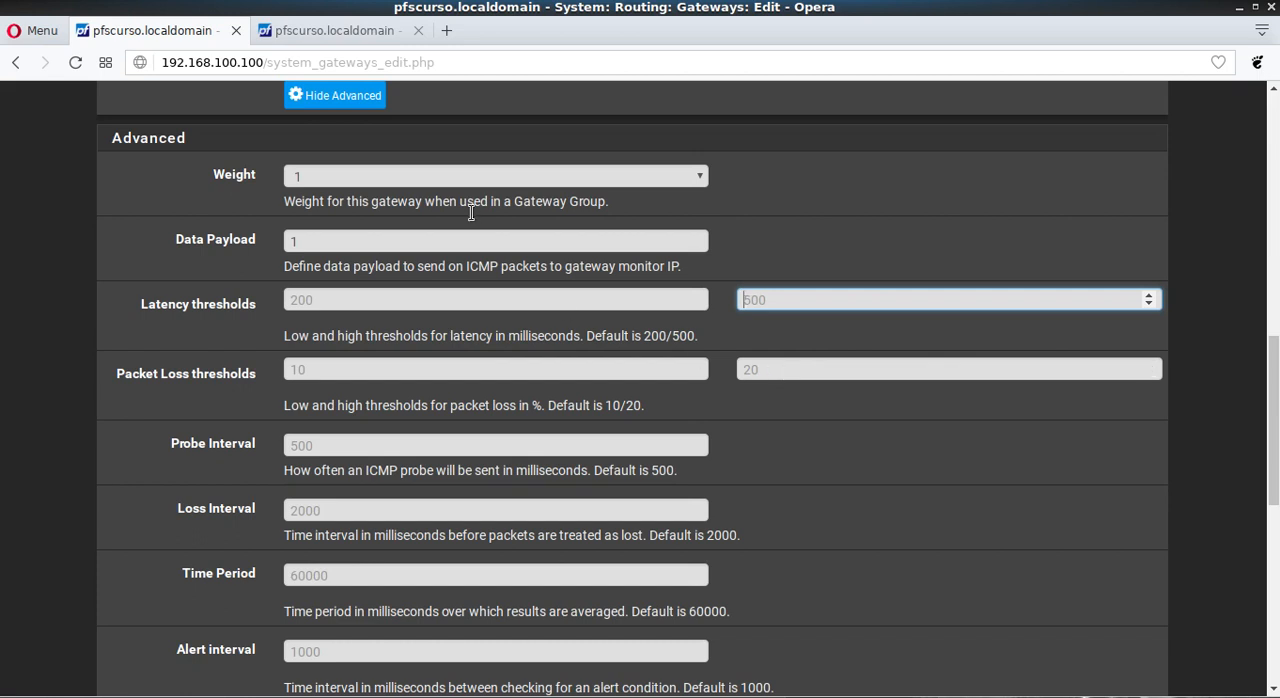
{"action": "left_click", "coordinate": [340, 30]}
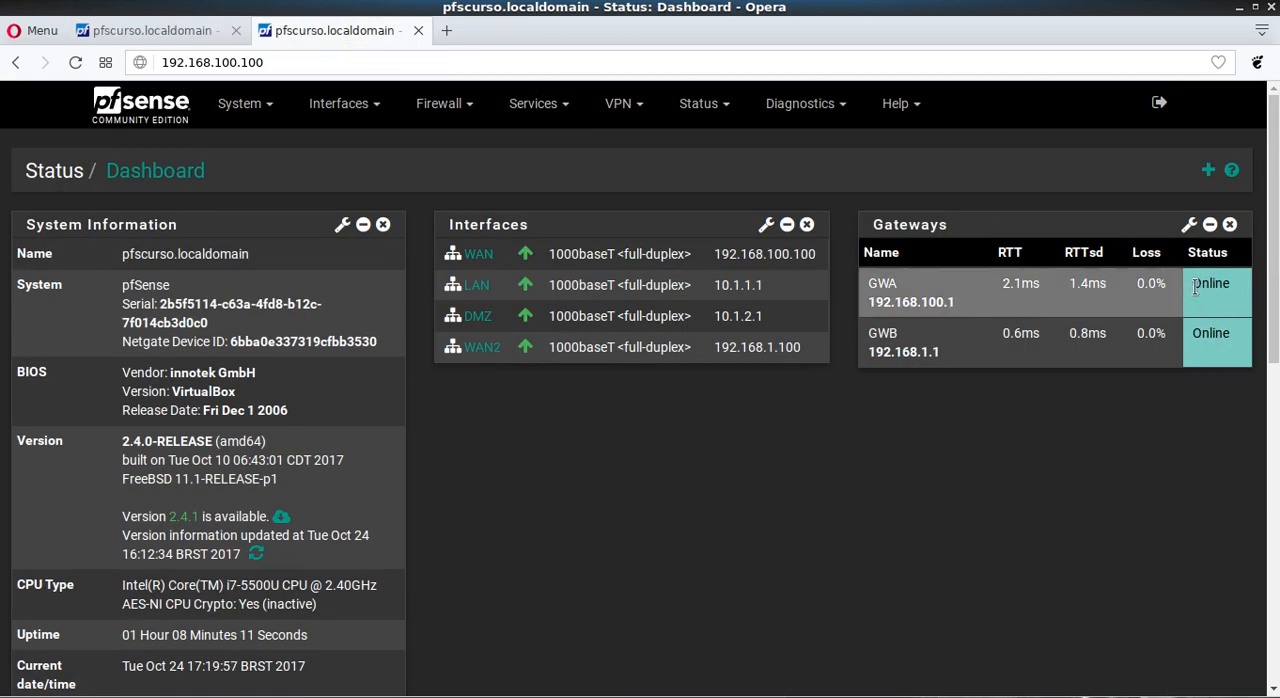
{"action": "left_click_drag", "start_coordinate": [1192, 287], "coordinate": [1234, 296]}
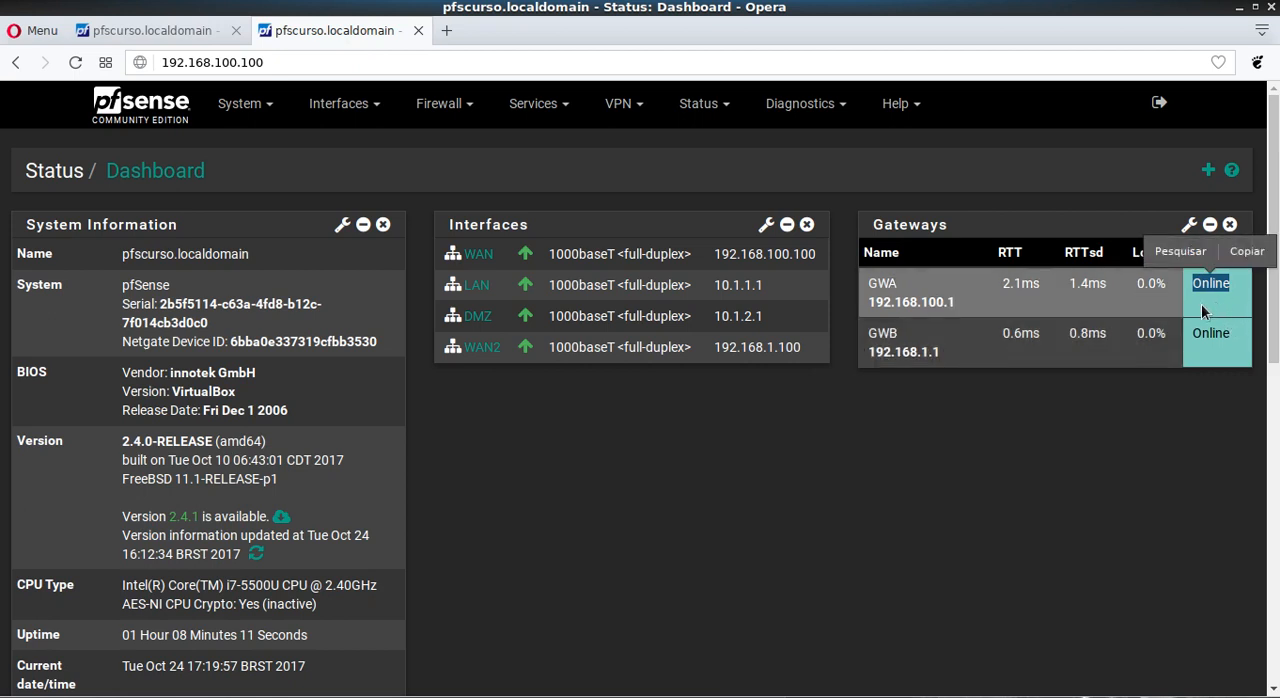
{"action": "left_click", "coordinate": [1203, 304]}
Step: Return to GWA's advanced settings and examine the packet loss thresholds, probe interval, loss interval, time period and alert interval with their descriptions
{"action": "left_click", "coordinate": [205, 31]}
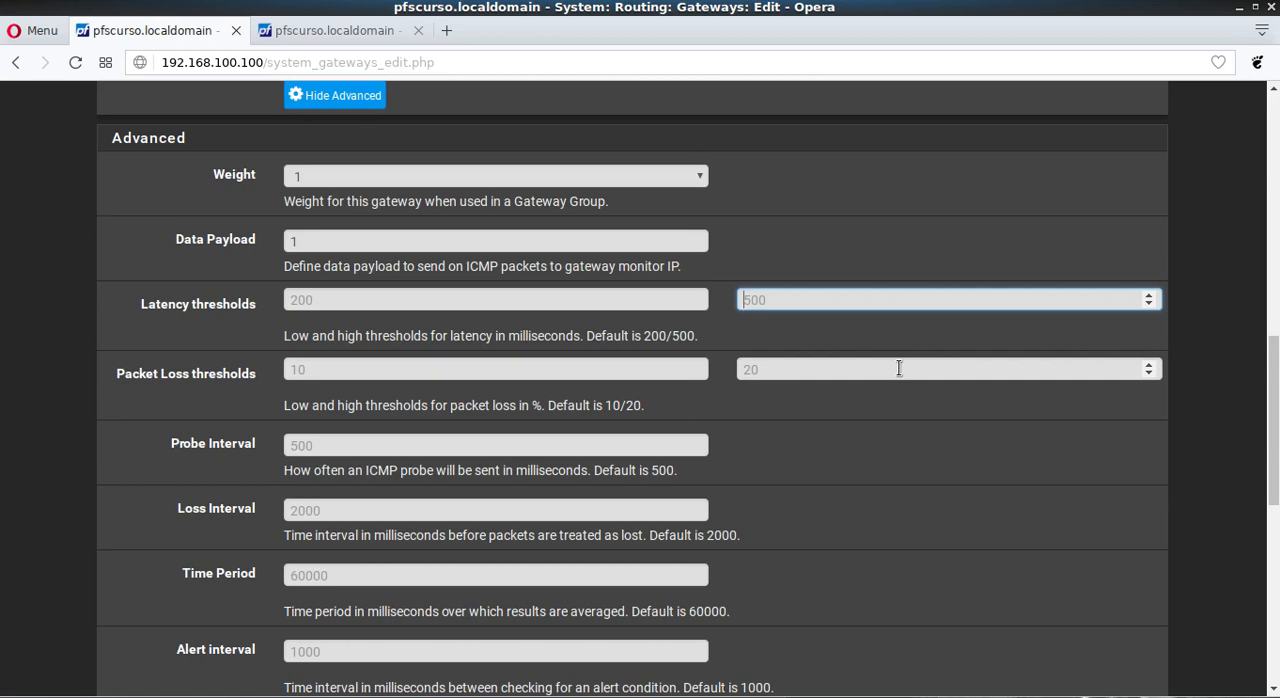
{"action": "scroll", "coordinate": [899, 368], "scroll_direction": "down", "scroll_amount": 1}
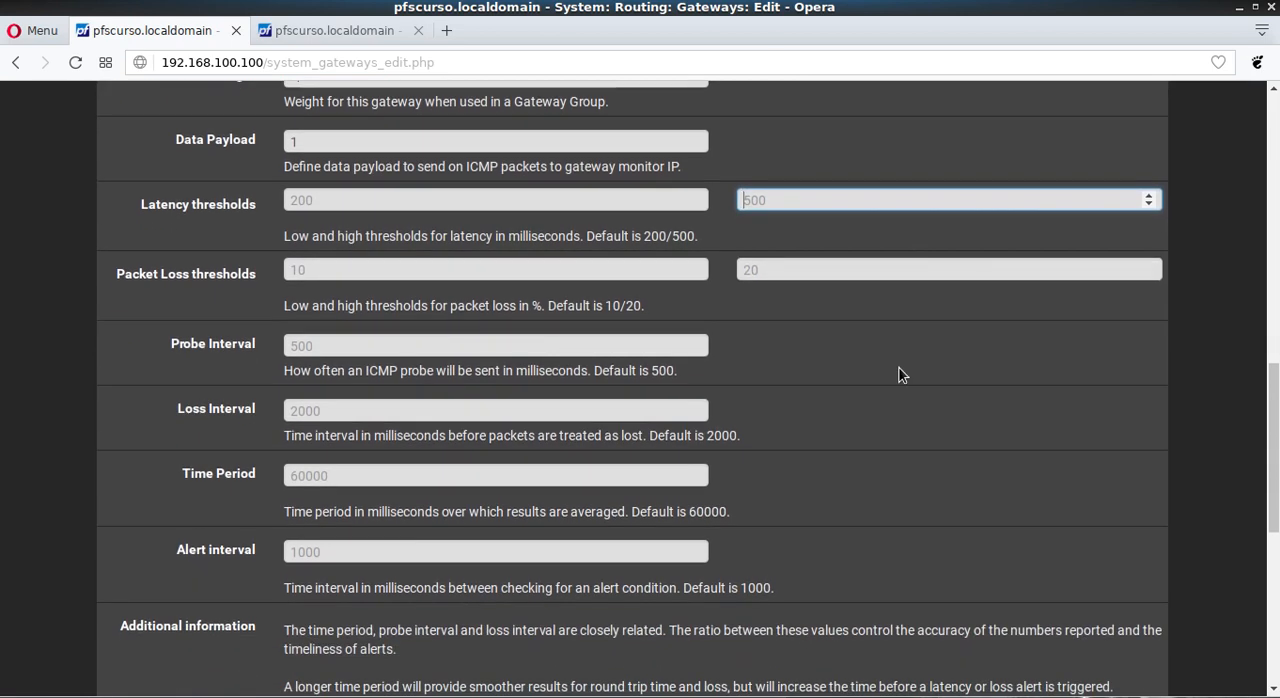
{"action": "scroll", "coordinate": [899, 368], "scroll_direction": "down", "scroll_amount": 3}
{"action": "scroll", "coordinate": [899, 368], "scroll_direction": "up", "scroll_amount": 2}
{"action": "scroll", "coordinate": [316, 170], "scroll_direction": "up", "scroll_amount": 2}
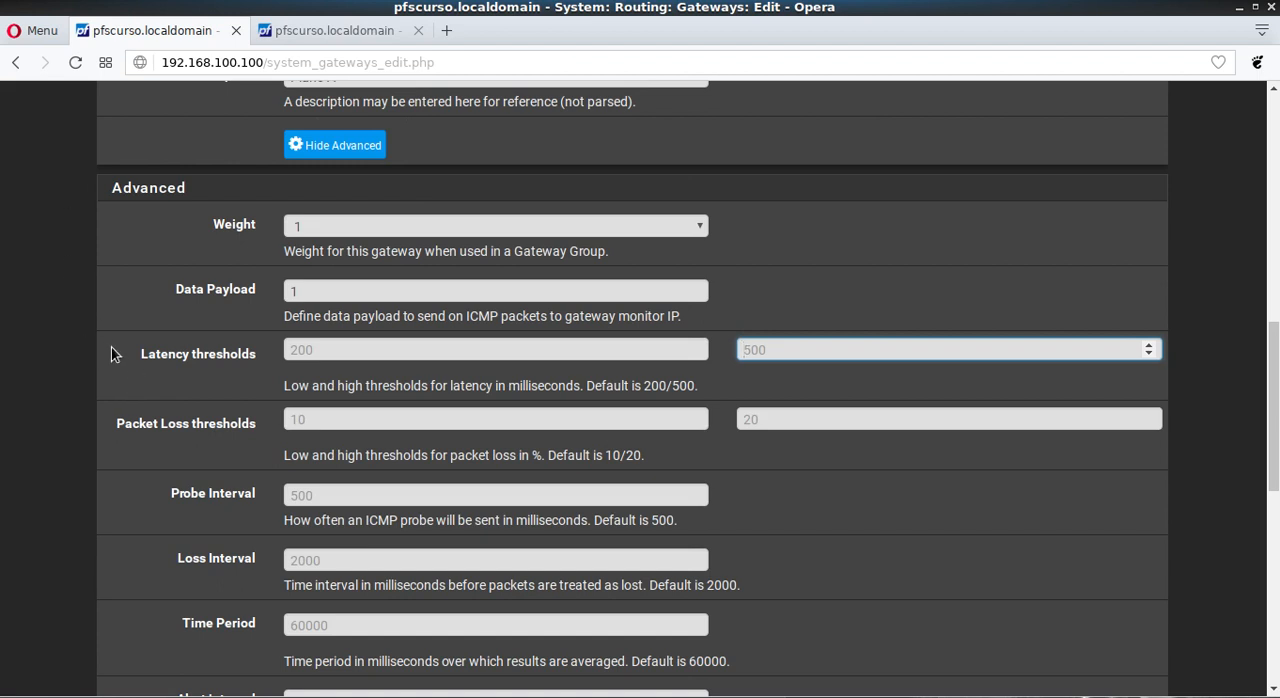
{"action": "scroll", "coordinate": [114, 348], "scroll_direction": "down", "scroll_amount": 3}
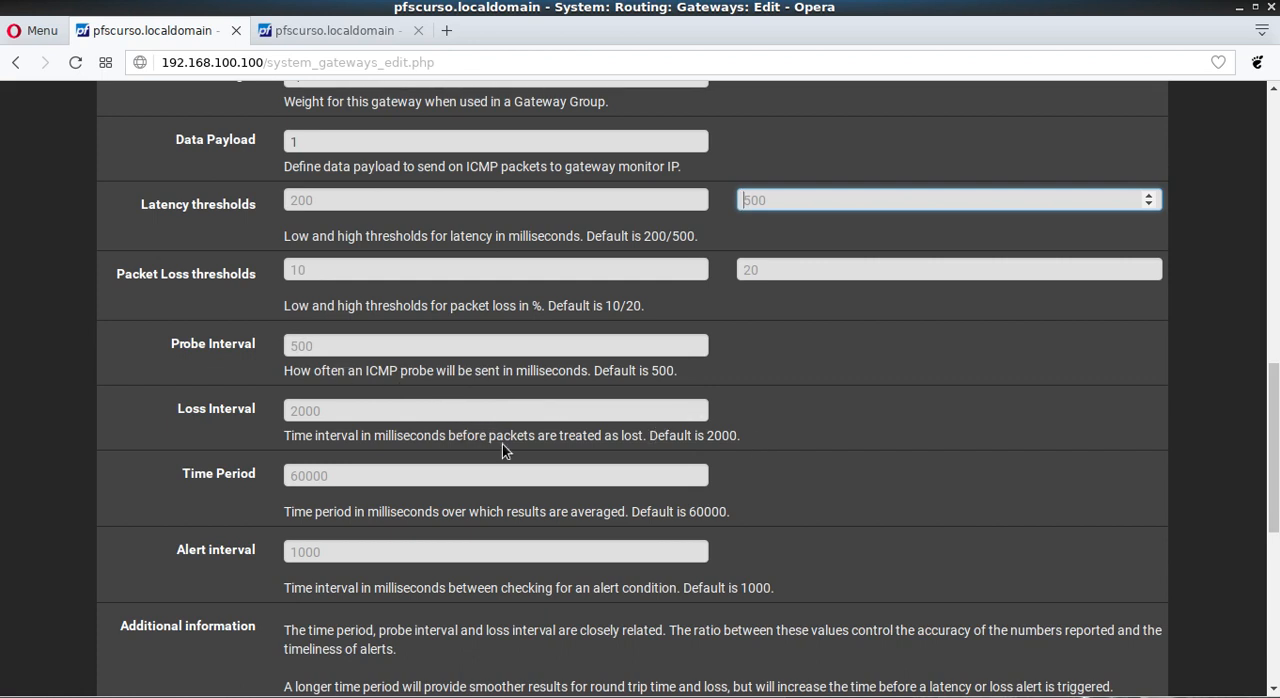
{"action": "left_click", "coordinate": [324, 411]}
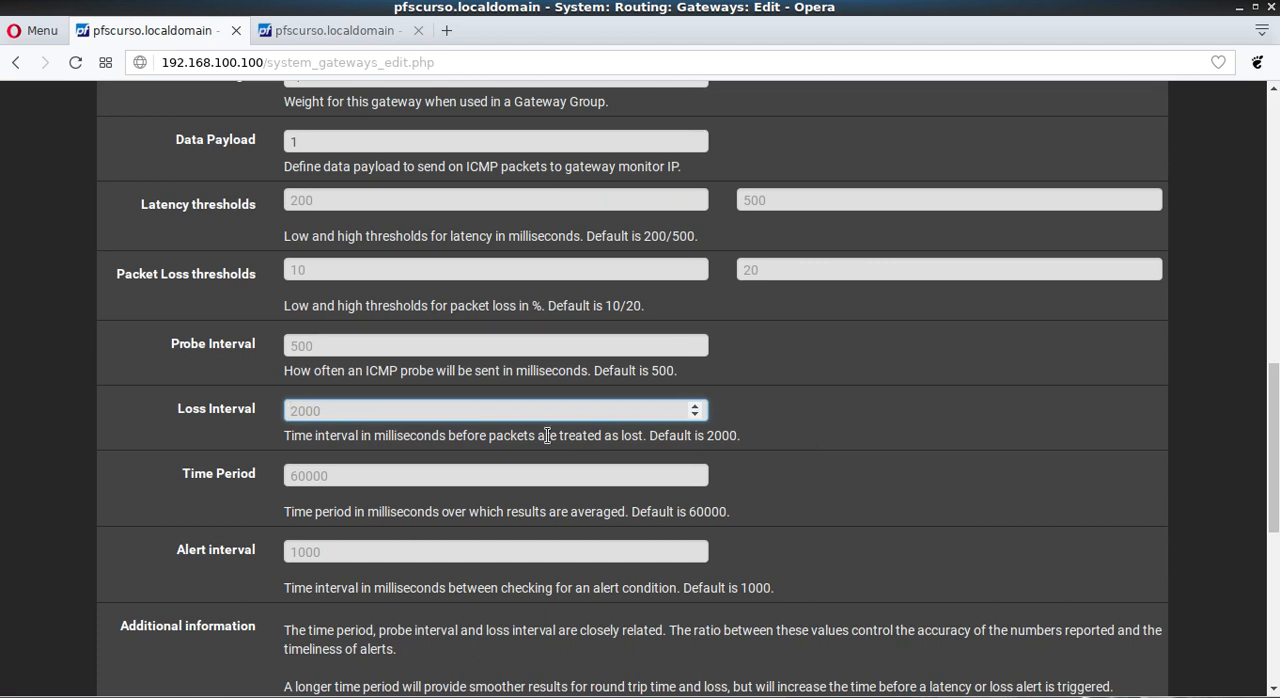
{"action": "left_click_drag", "start_coordinate": [290, 436], "coordinate": [464, 436]}
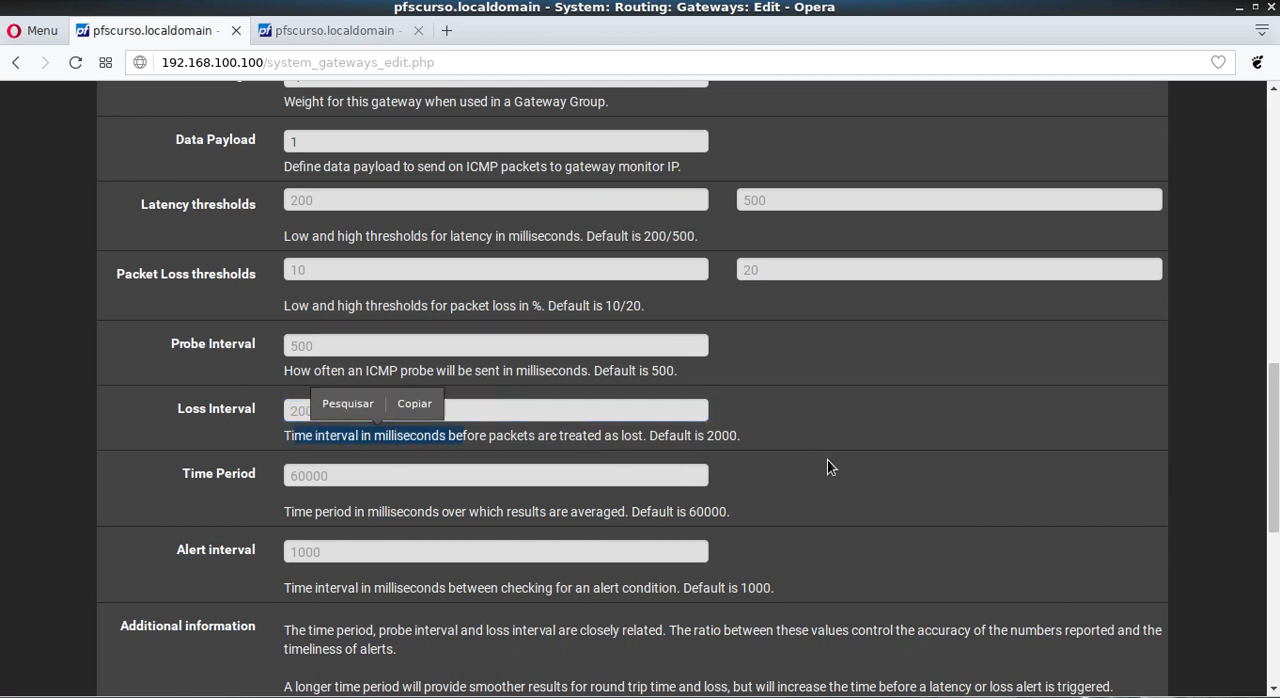
{"action": "left_click", "coordinate": [827, 460]}
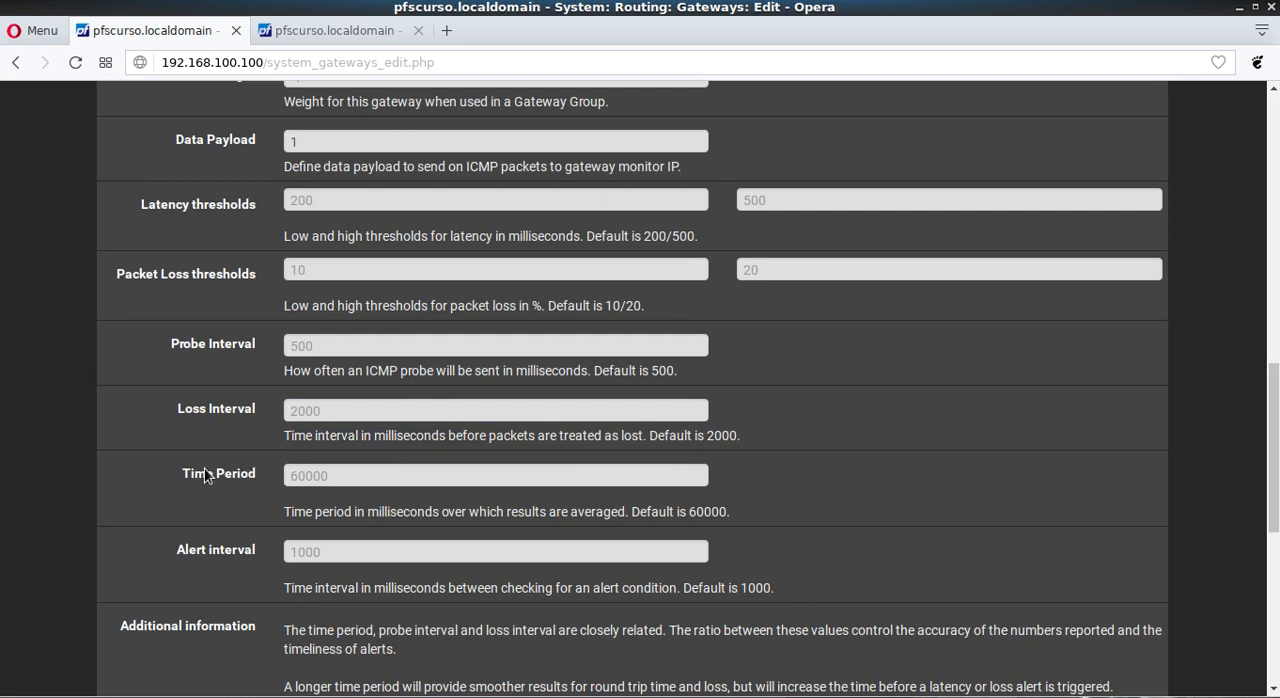
{"action": "scroll", "coordinate": [204, 474], "scroll_direction": "down", "scroll_amount": 1}
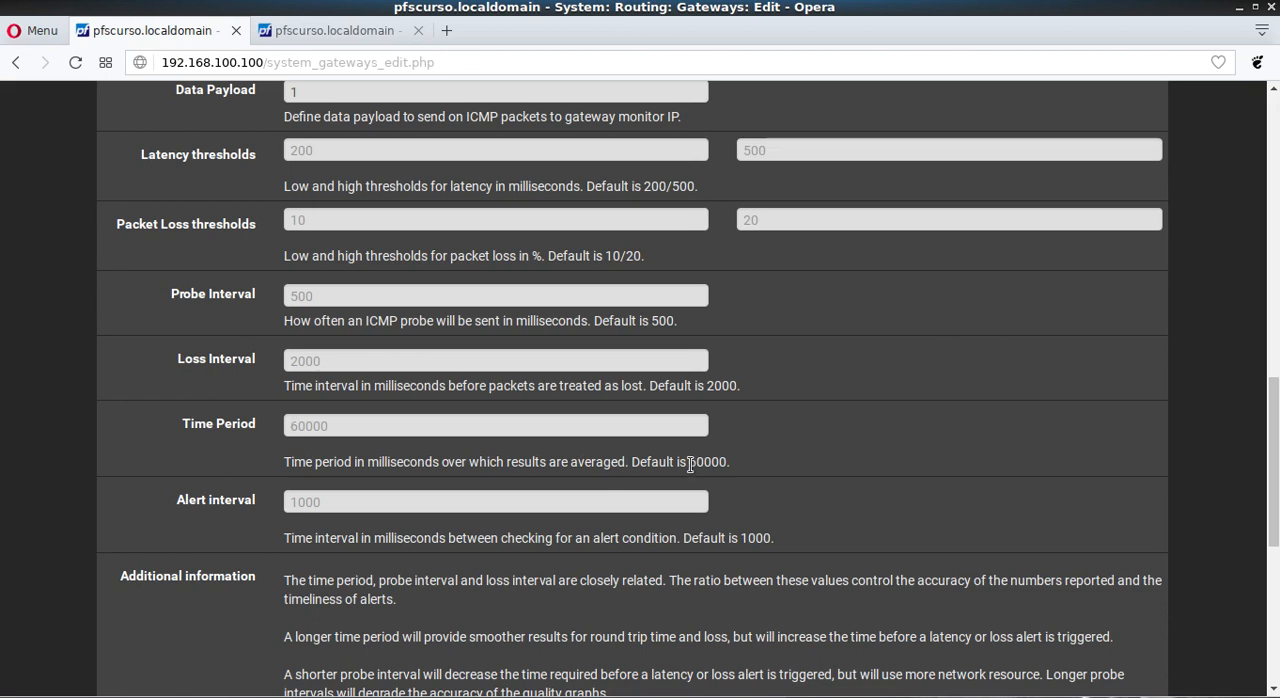
{"action": "left_click_drag", "start_coordinate": [689, 461], "coordinate": [814, 477]}
{"action": "left_click", "coordinate": [834, 469]}
{"action": "scroll", "coordinate": [252, 540], "scroll_direction": "down", "scroll_amount": 1}
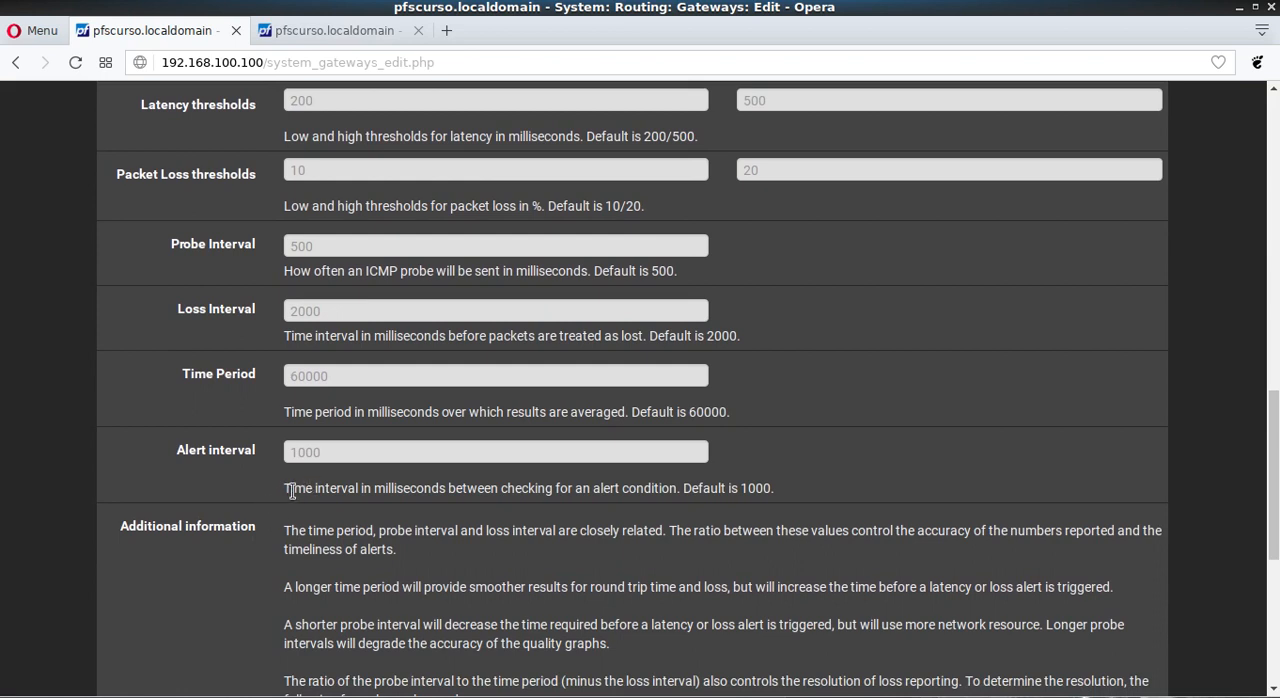
Step: Examine GWA's alert interval description, the additional information on interval ratios and restrictions, and the Monitor IP
{"action": "left_click_drag", "start_coordinate": [291, 490], "coordinate": [456, 505]}
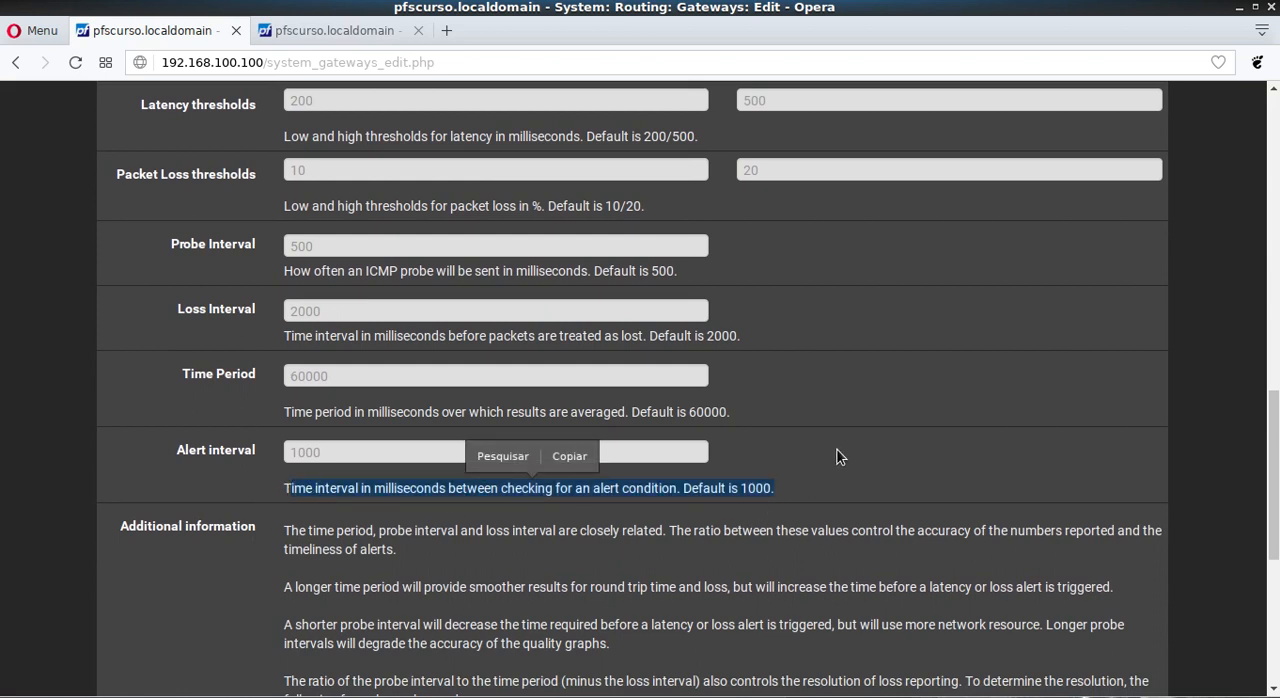
{"action": "left_click", "coordinate": [836, 481]}
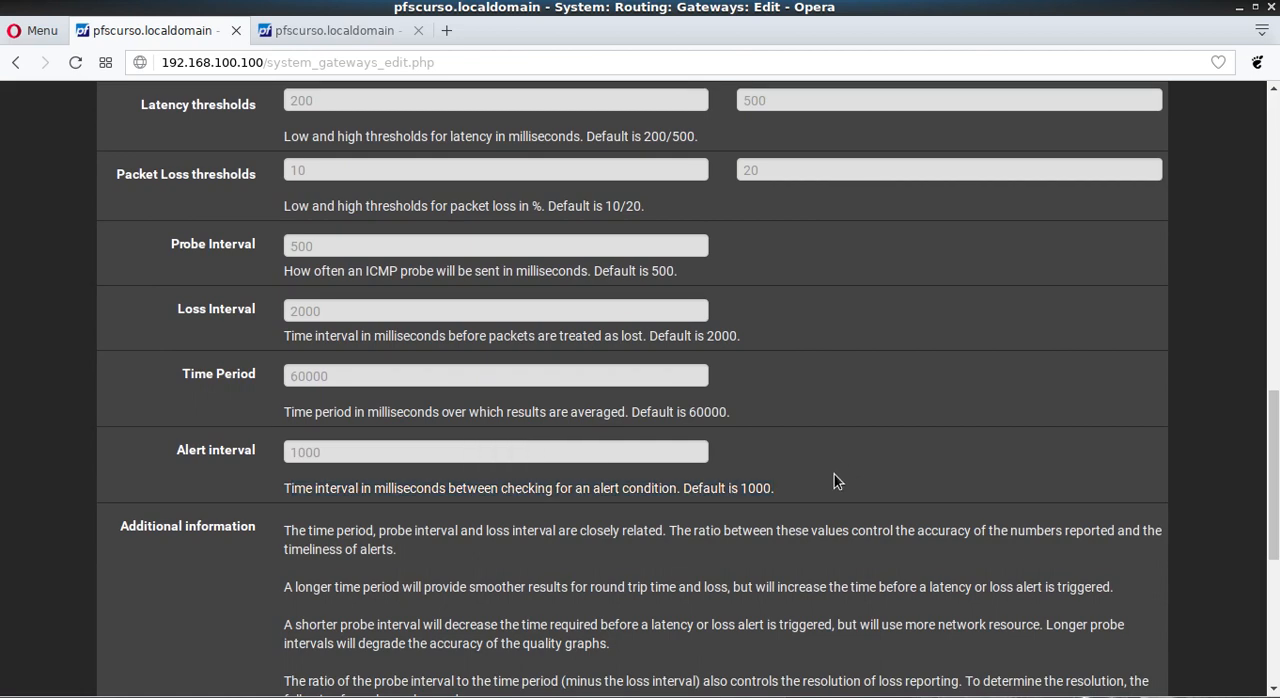
{"action": "left_click_drag", "start_coordinate": [739, 489], "coordinate": [822, 505]}
{"action": "left_click", "coordinate": [894, 497]}
{"action": "scroll", "coordinate": [70, 405], "scroll_direction": "down", "scroll_amount": 5}
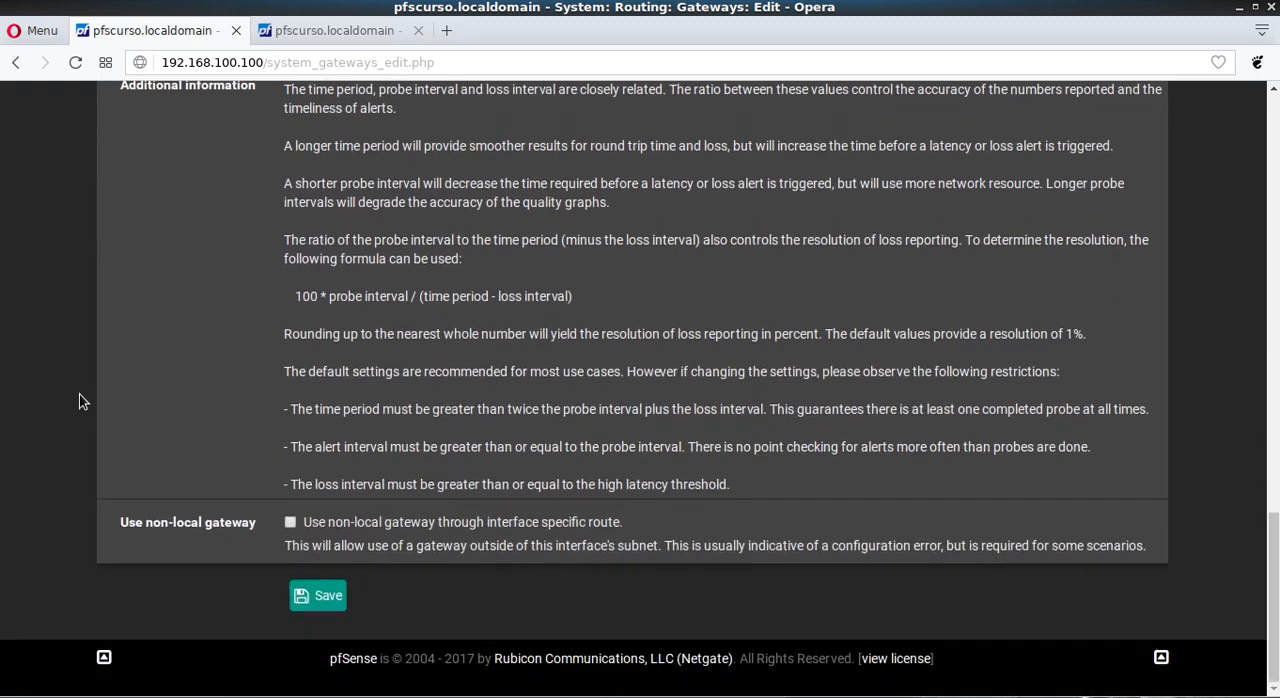
{"action": "scroll", "coordinate": [476, 269], "scroll_direction": "up", "scroll_amount": 2}
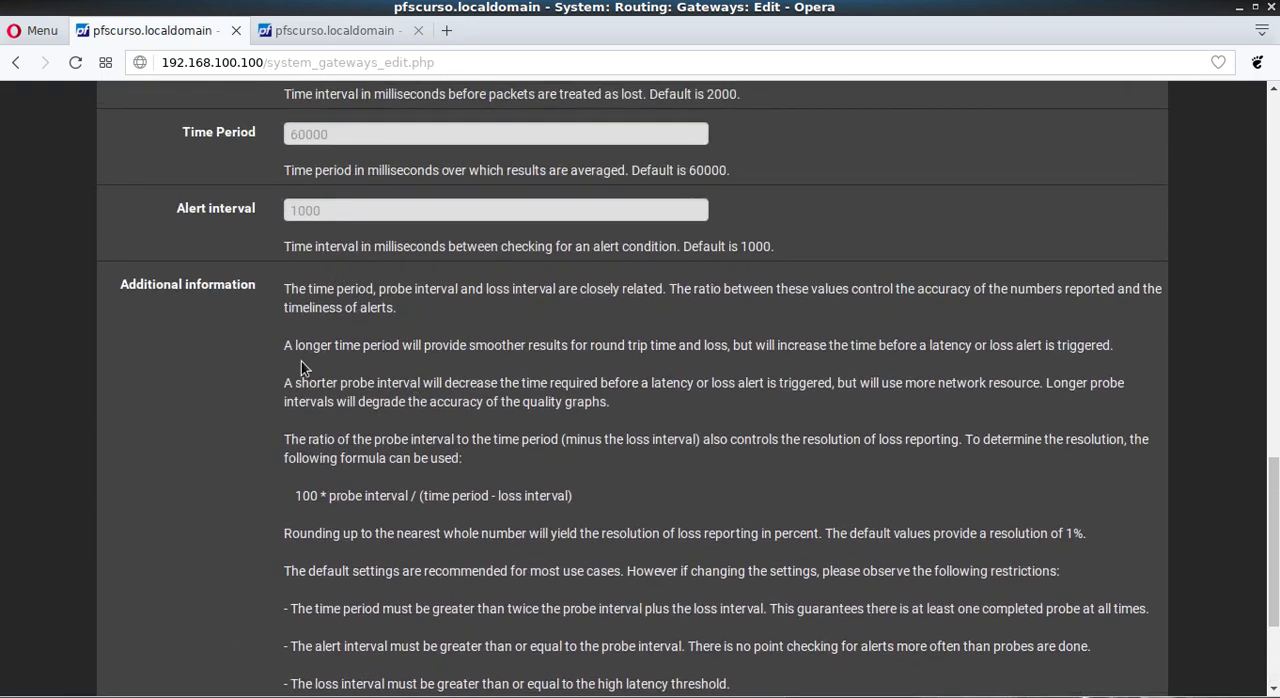
{"action": "scroll", "coordinate": [290, 347], "scroll_direction": "down", "scroll_amount": 1}
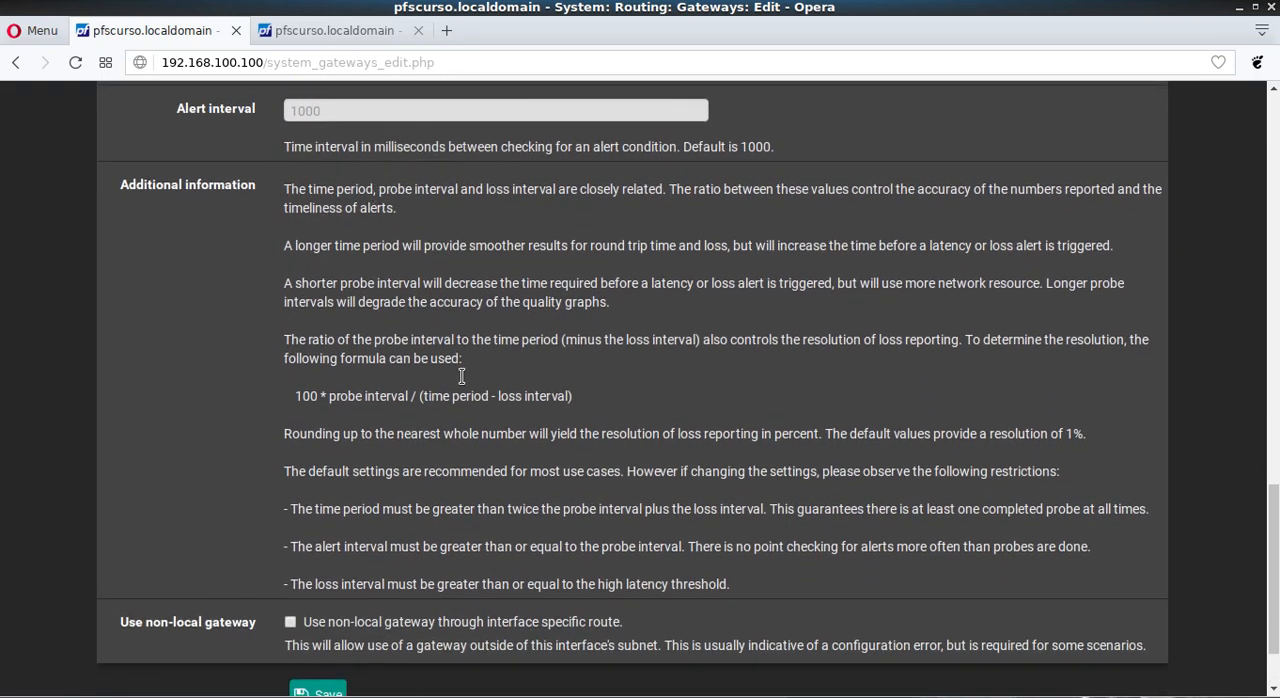
{"action": "left_click_drag", "start_coordinate": [283, 190], "coordinate": [730, 588]}
{"action": "left_click", "coordinate": [110, 388]}
{"action": "scroll", "coordinate": [110, 388], "scroll_direction": "up", "scroll_amount": 5}
{"action": "scroll", "coordinate": [110, 388], "scroll_direction": "down", "scroll_amount": 5}
{"action": "scroll", "coordinate": [127, 404], "scroll_direction": "up", "scroll_amount": 4}
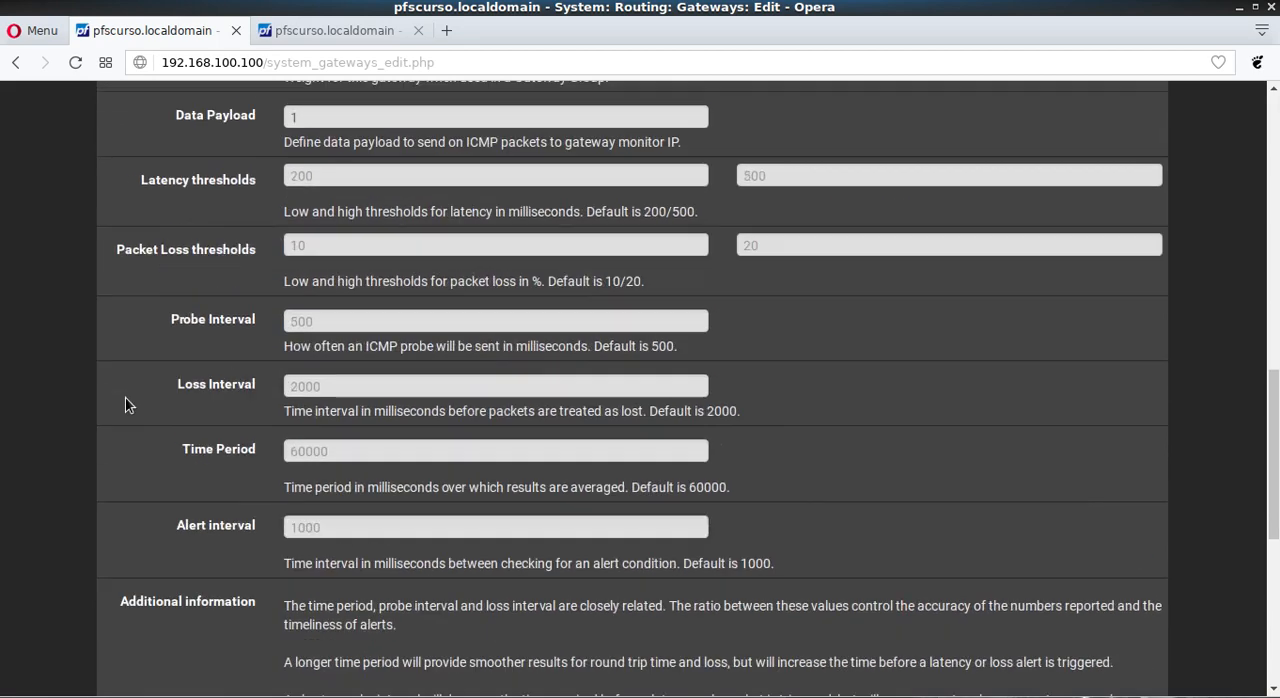
{"action": "scroll", "coordinate": [130, 398], "scroll_direction": "up", "scroll_amount": 9}
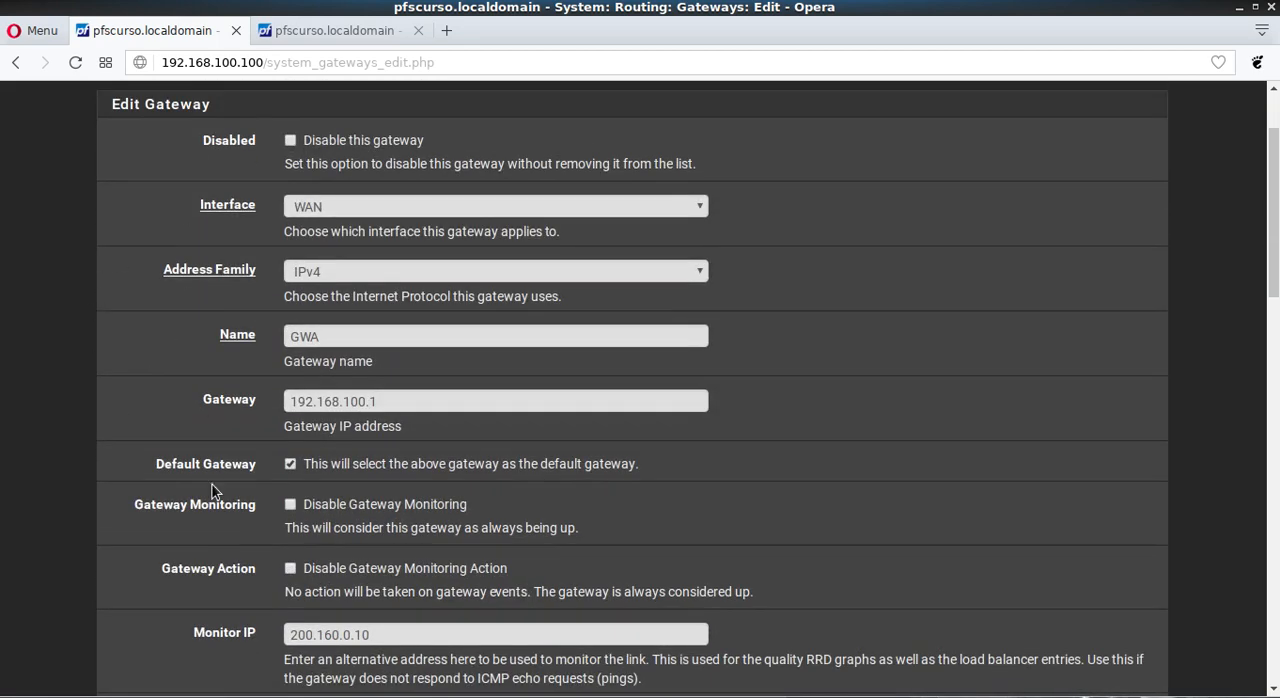
{"action": "scroll", "coordinate": [143, 234], "scroll_direction": "down", "scroll_amount": 7}
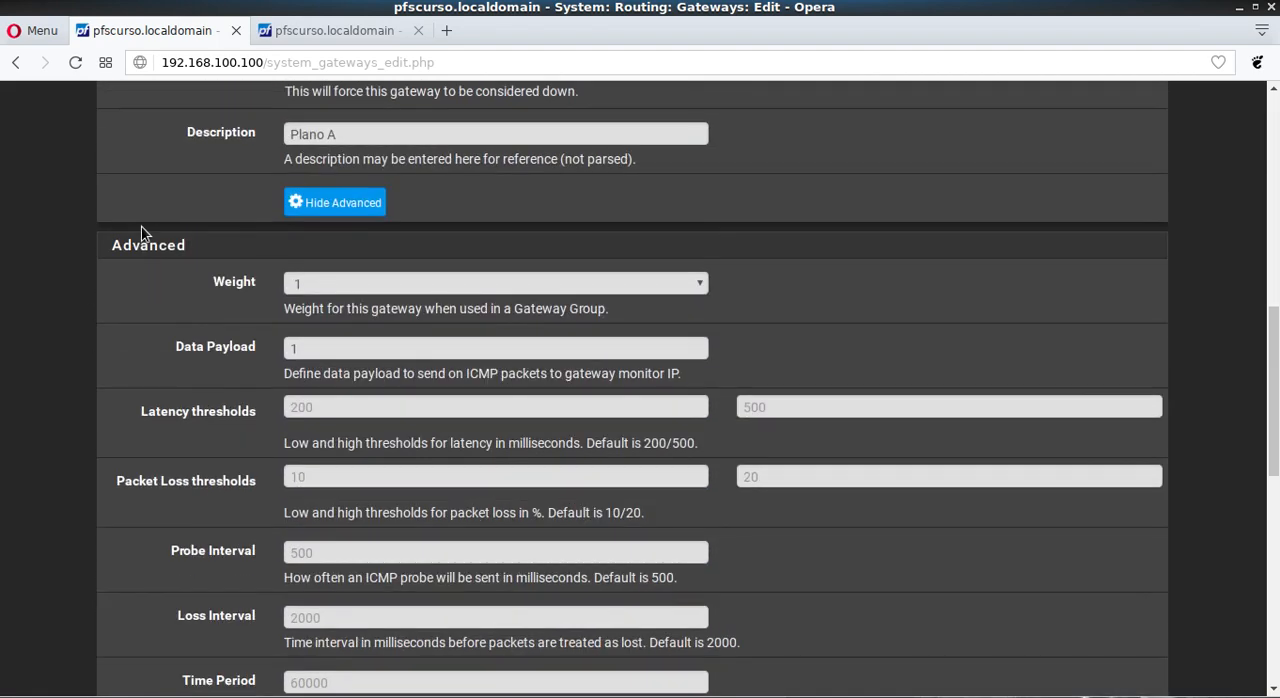
{"action": "scroll", "coordinate": [154, 240], "scroll_direction": "up", "scroll_amount": 3}
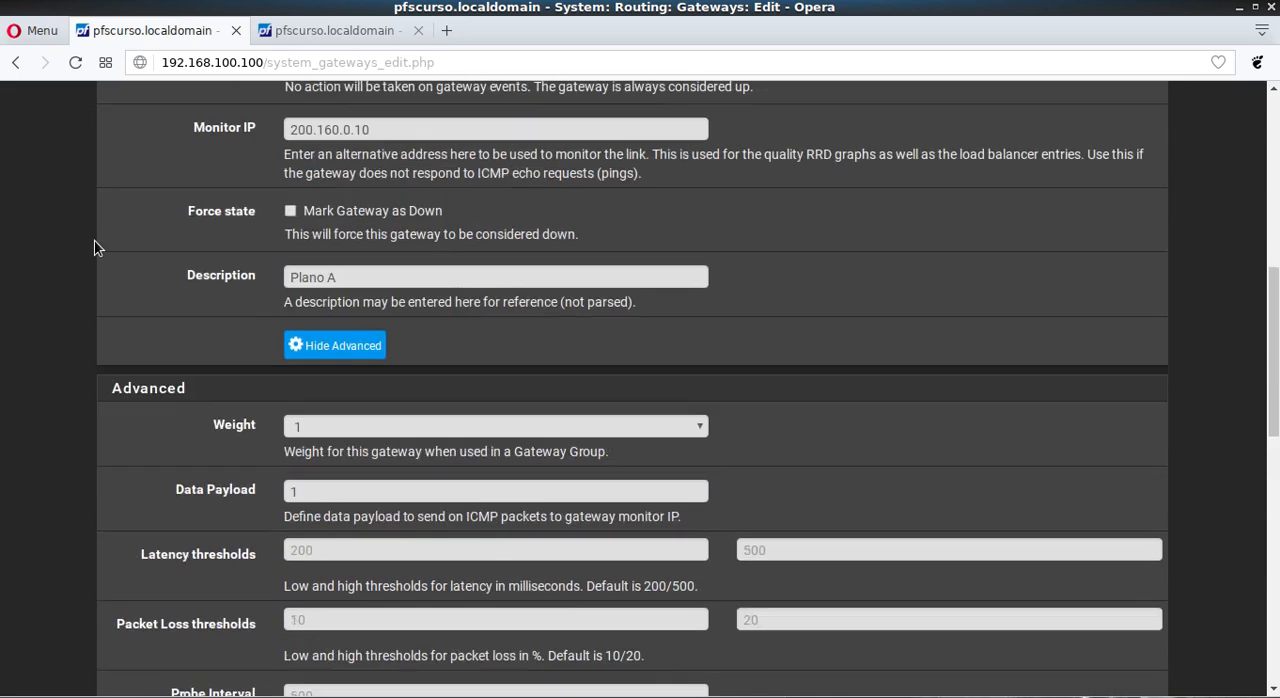
{"action": "left_click_drag", "start_coordinate": [397, 236], "coordinate": [290, 238]}
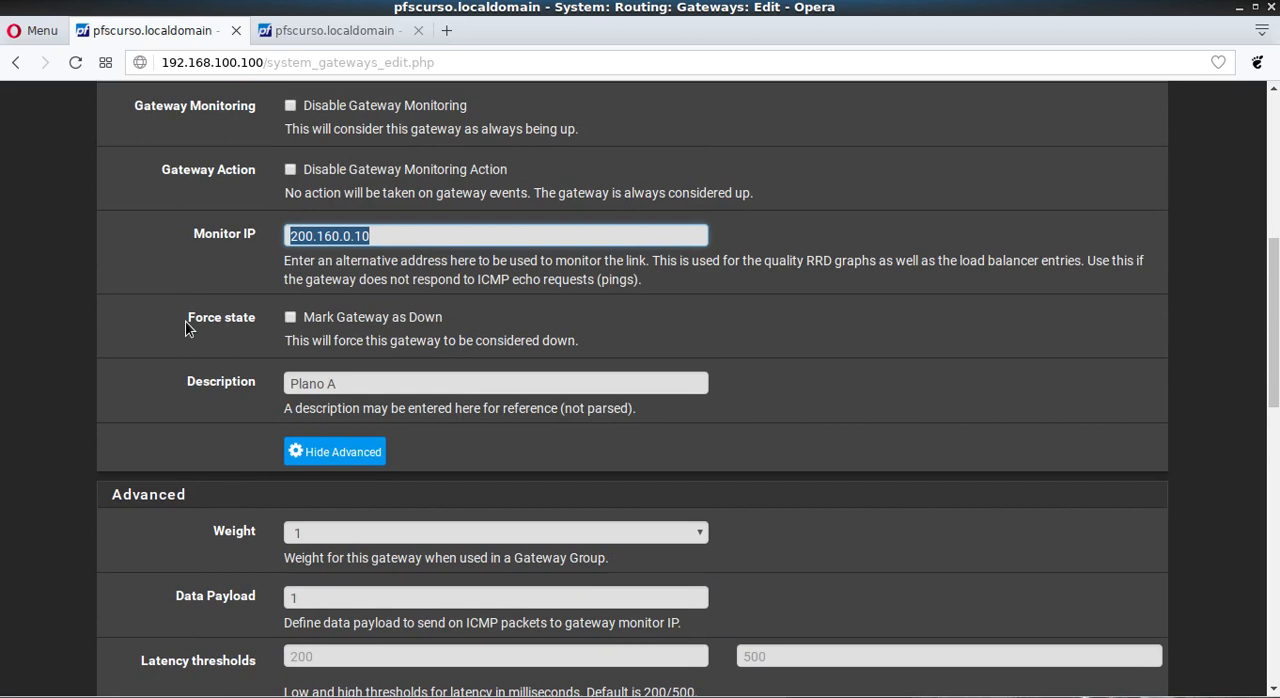
{"action": "left_click", "coordinate": [94, 282]}
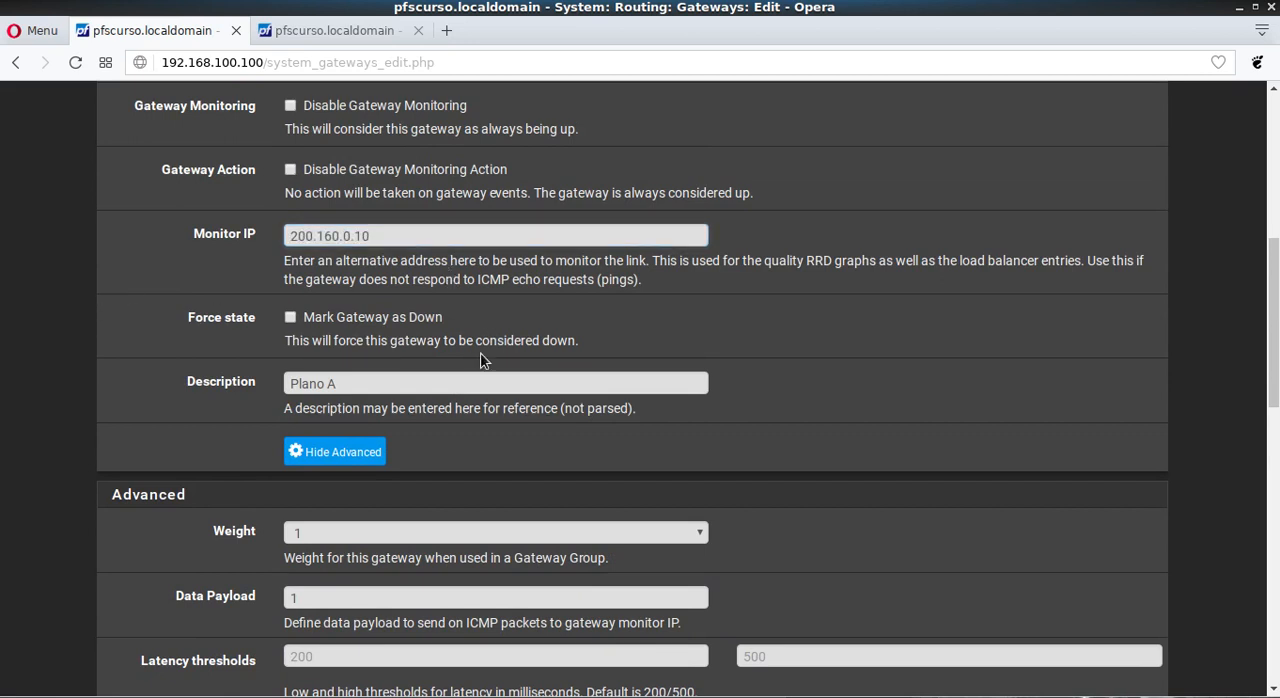
Step: Save GWA's gateway settings with the remaining advanced values at their defaults and apply the configuration changes
{"action": "scroll", "coordinate": [88, 233], "scroll_direction": "down", "scroll_amount": 3}
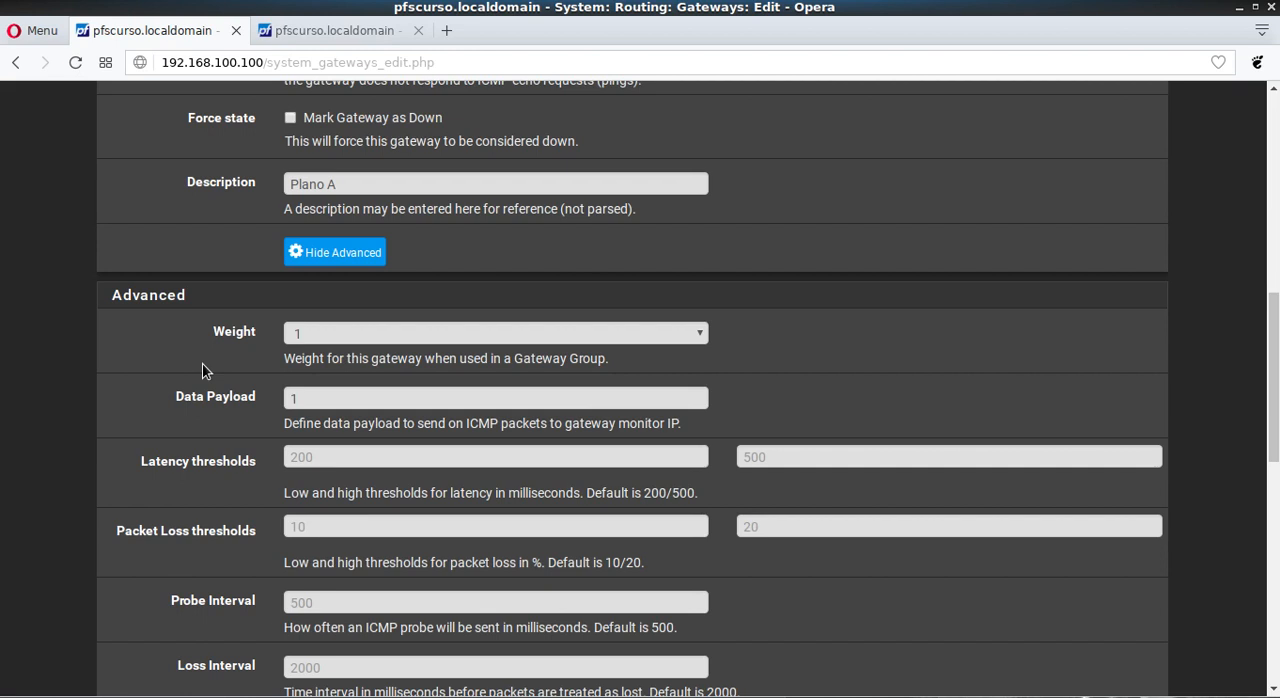
{"action": "scroll", "coordinate": [200, 360], "scroll_direction": "down", "scroll_amount": 3}
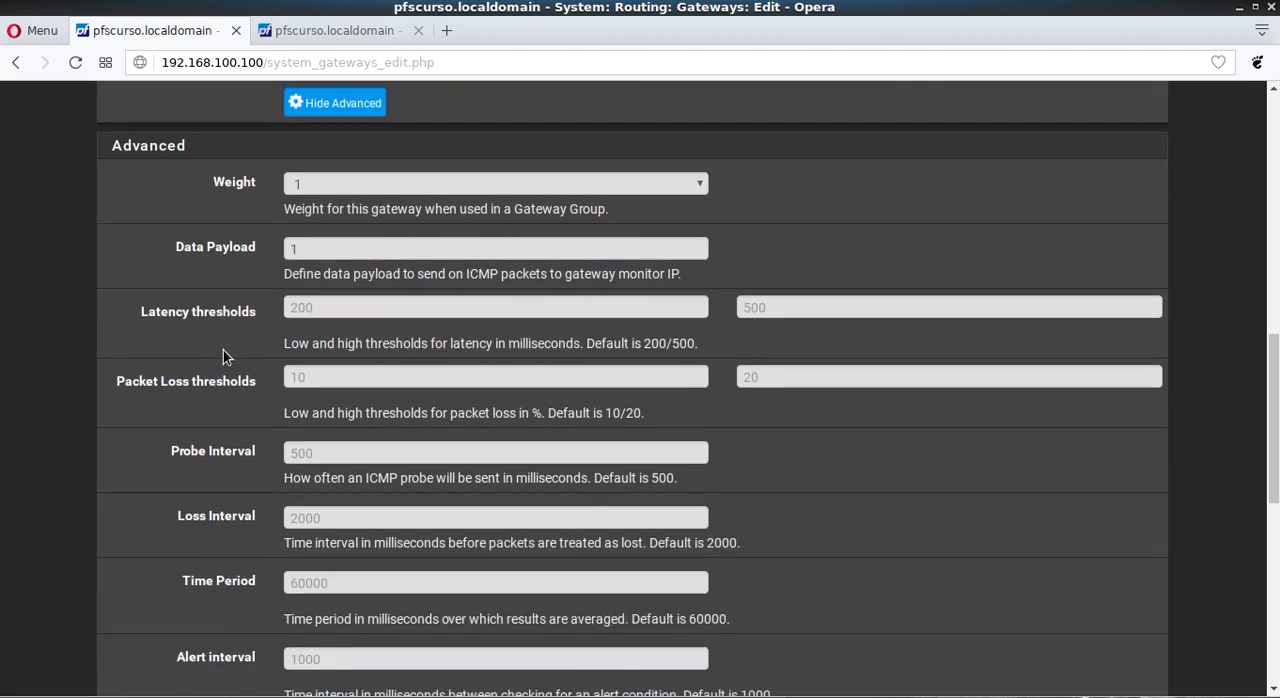
{"action": "scroll", "coordinate": [350, 356], "scroll_direction": "down", "scroll_amount": 1}
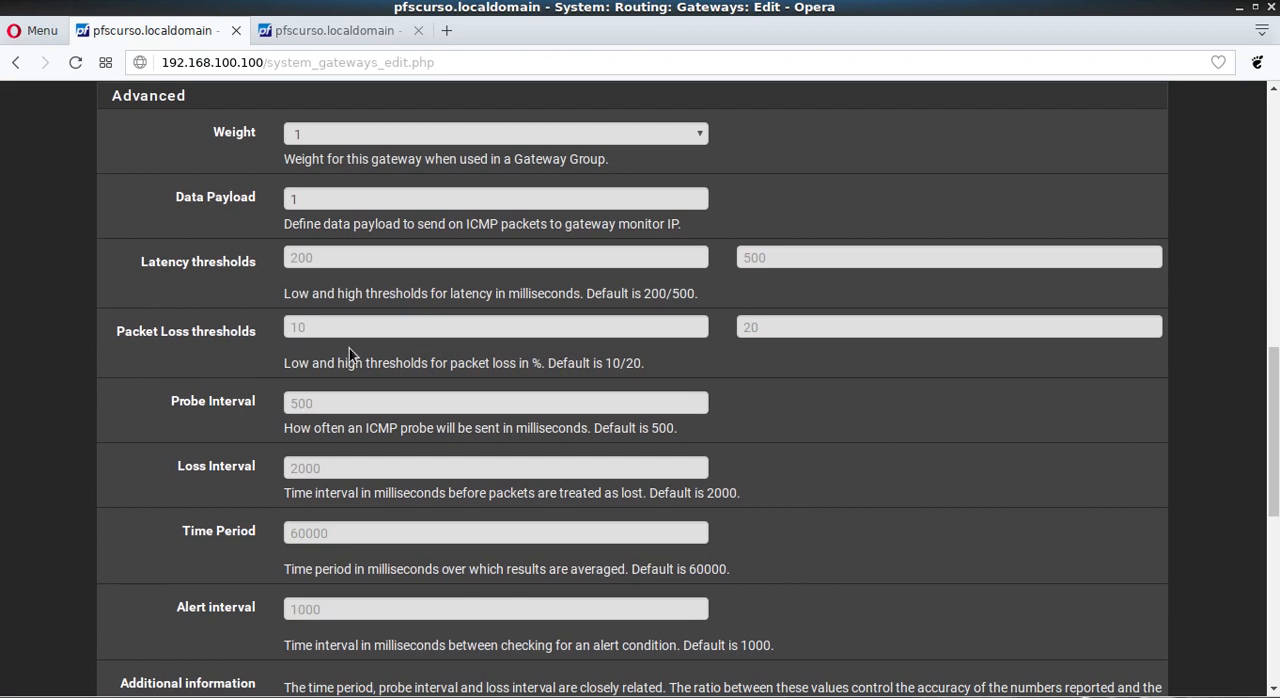
{"action": "scroll", "coordinate": [310, 375], "scroll_direction": "down", "scroll_amount": 2}
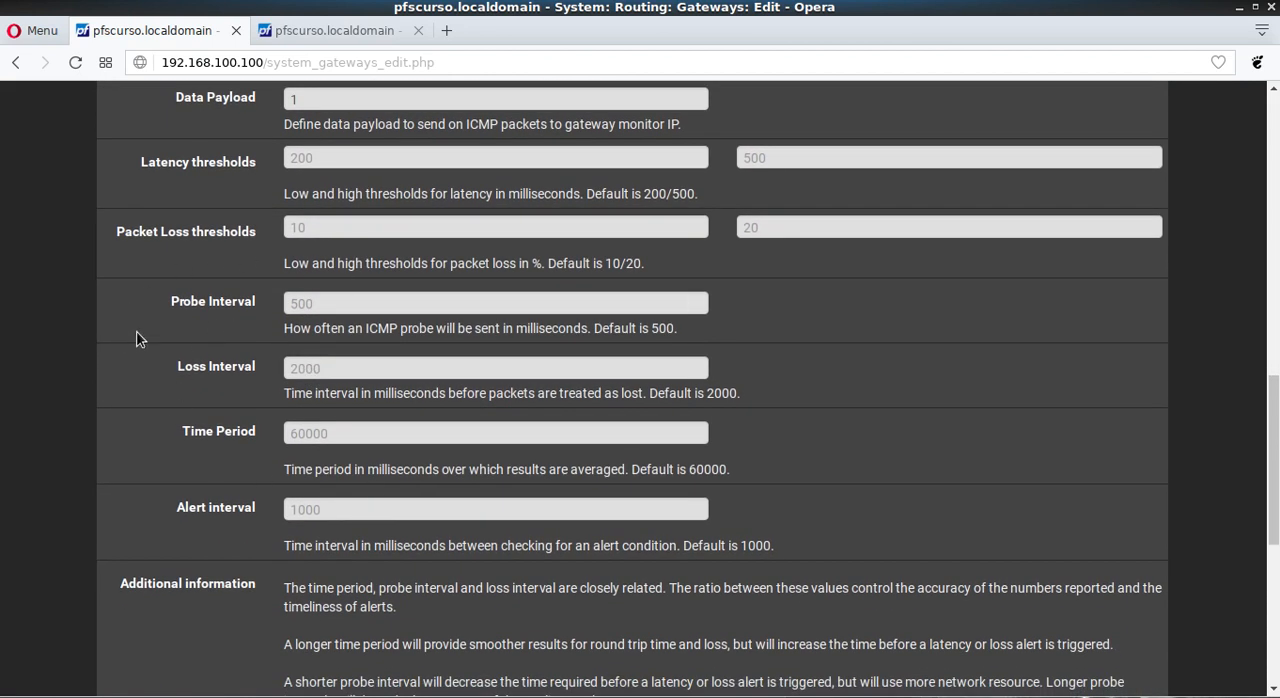
{"action": "scroll", "coordinate": [113, 338], "scroll_direction": "down", "scroll_amount": 5}
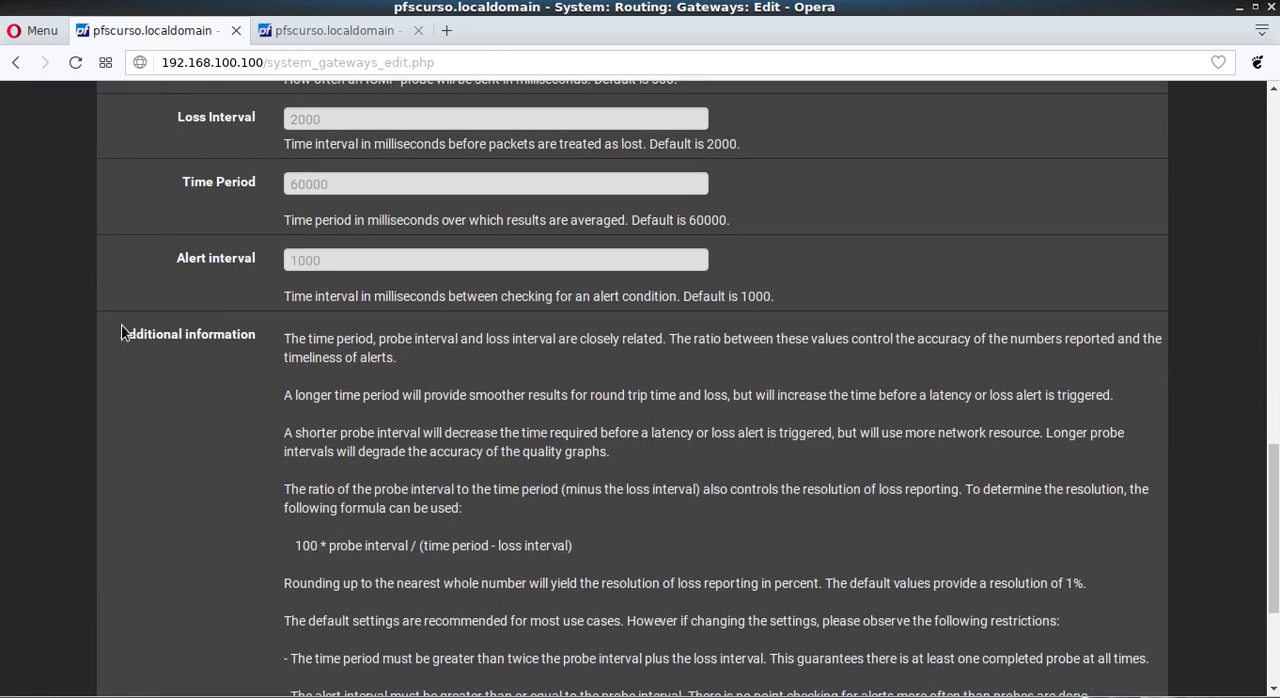
{"action": "left_click", "coordinate": [328, 597]}
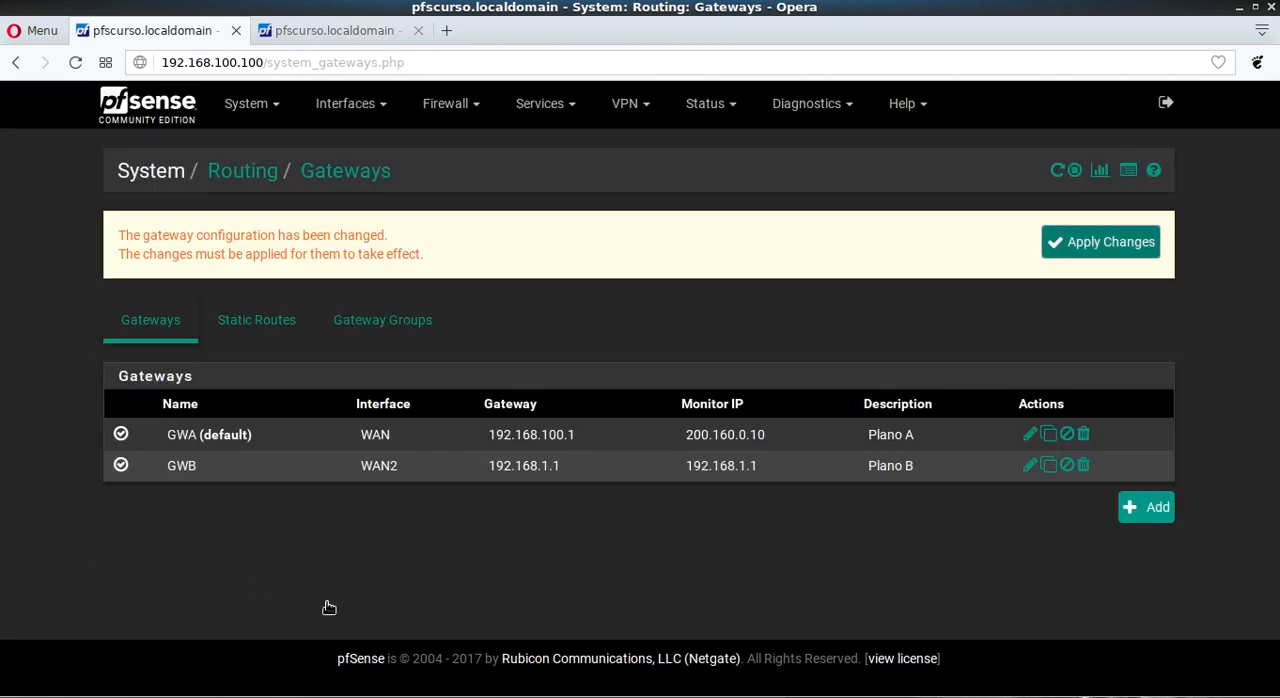
{"action": "left_click", "coordinate": [1075, 248]}
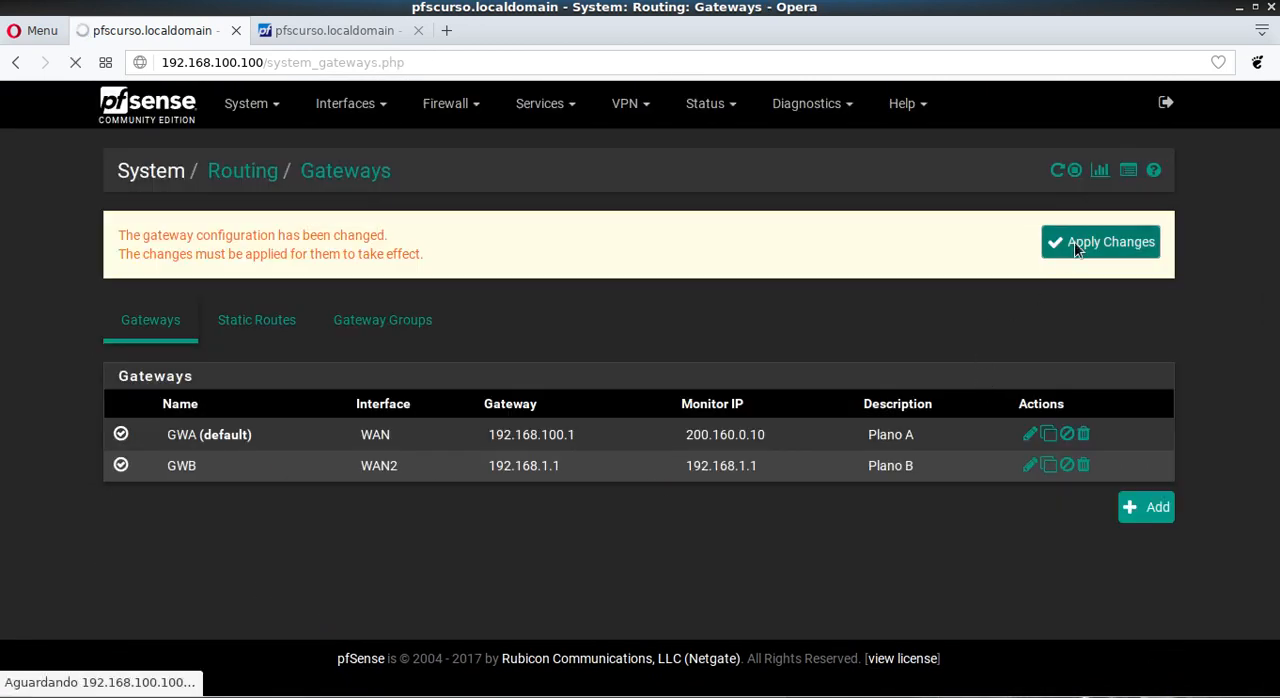
Step: Edit gateway GWB and set its Monitor IP to 200.189.41.10, the b.dns.br address from the terminal's ping output
{"action": "left_click", "coordinate": [1029, 463]}
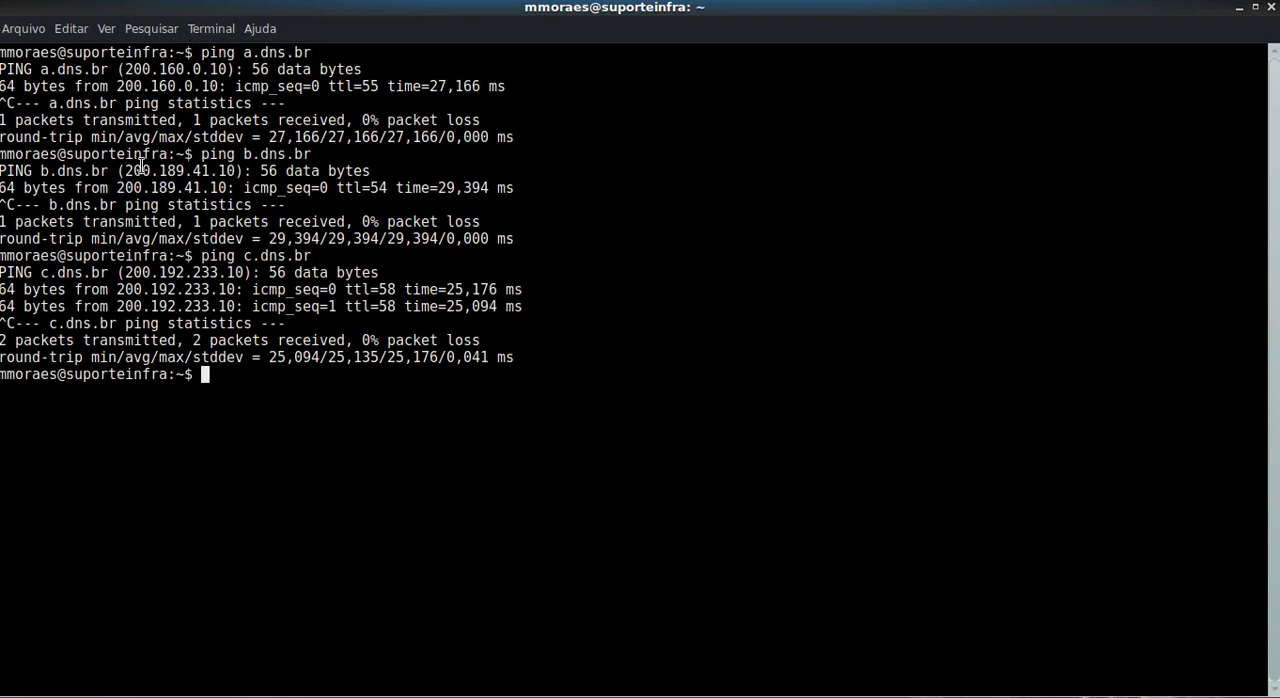
{"action": "left_click_drag", "start_coordinate": [124, 171], "coordinate": [236, 171]}
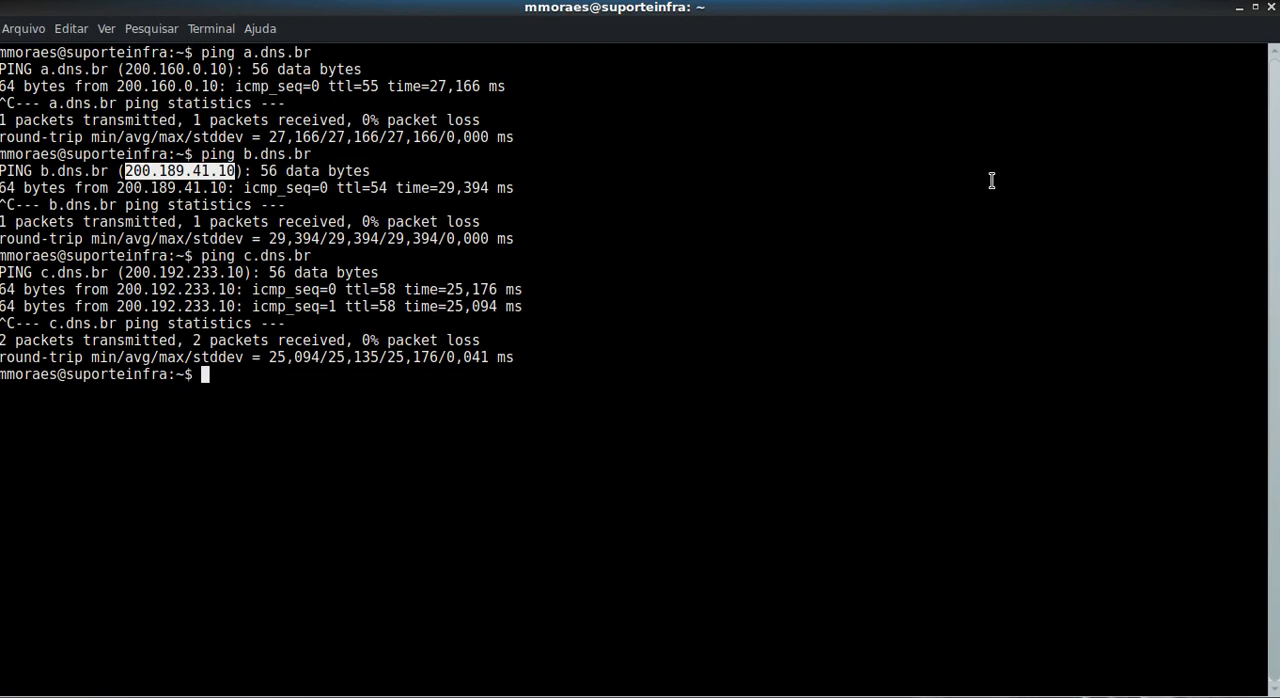
{"action": "left_click", "coordinate": [1238, 8]}
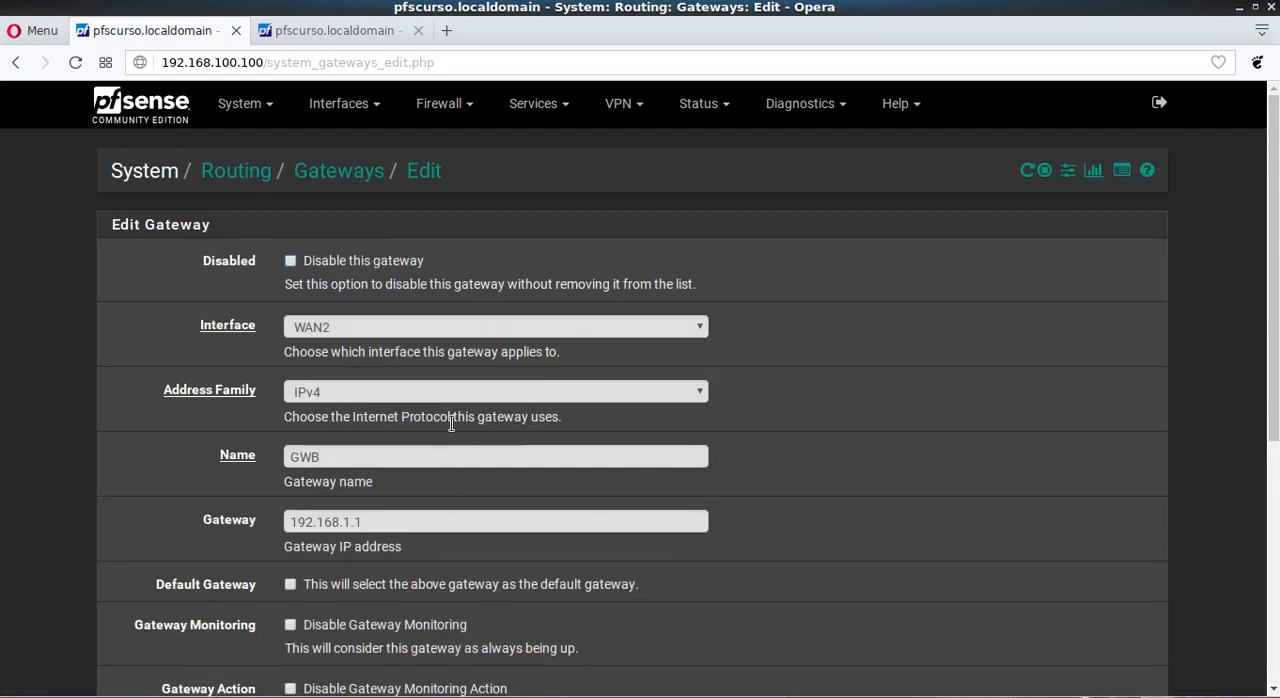
{"action": "scroll", "coordinate": [450, 420], "scroll_direction": "down", "scroll_amount": 2}
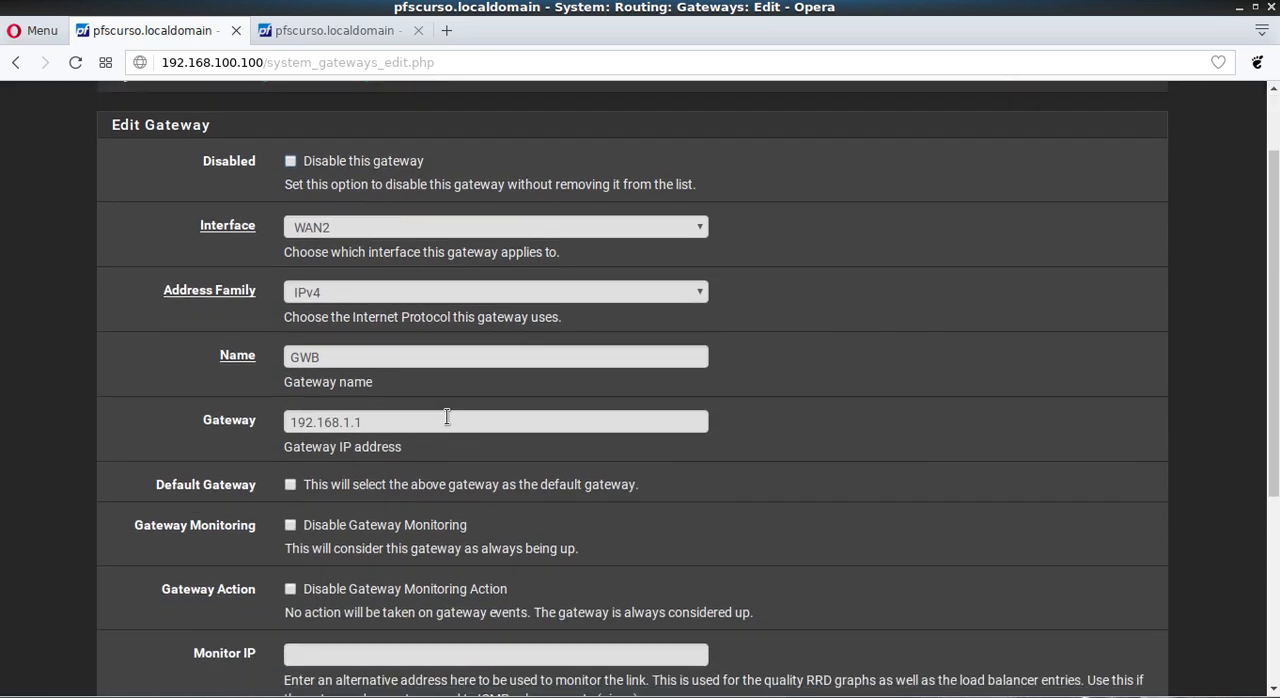
{"action": "scroll", "coordinate": [271, 337], "scroll_direction": "down", "scroll_amount": 2}
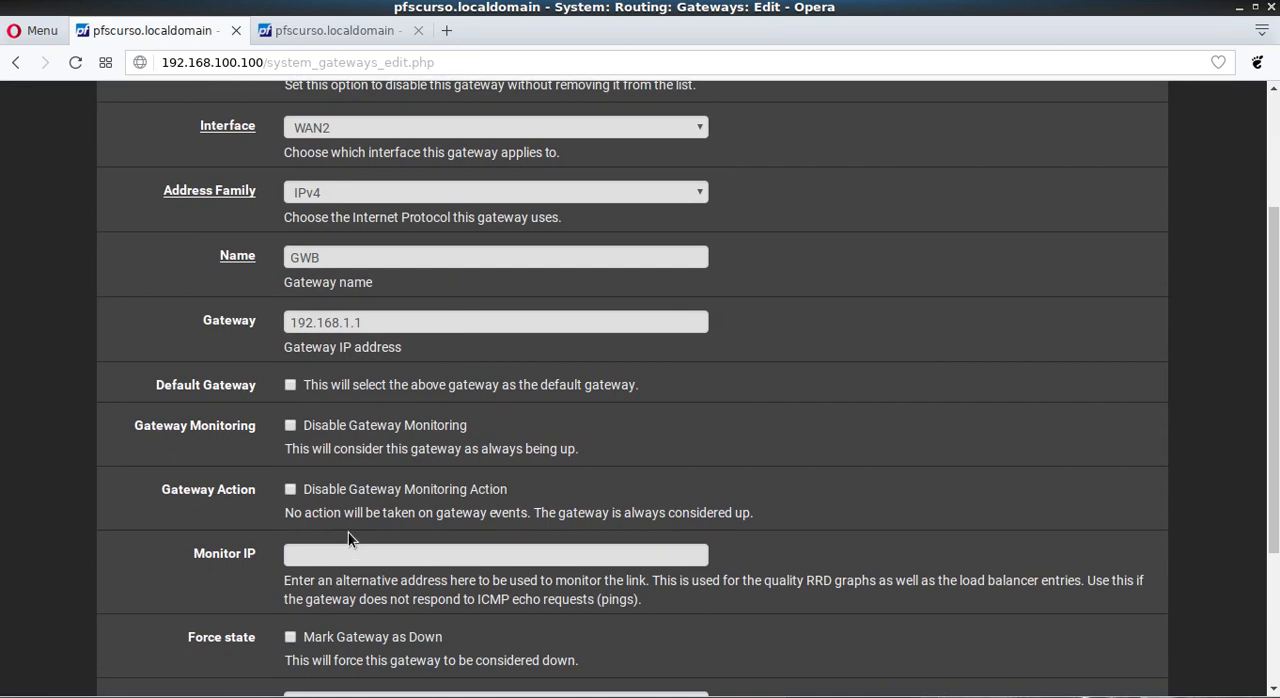
{"action": "left_click", "coordinate": [335, 556]}
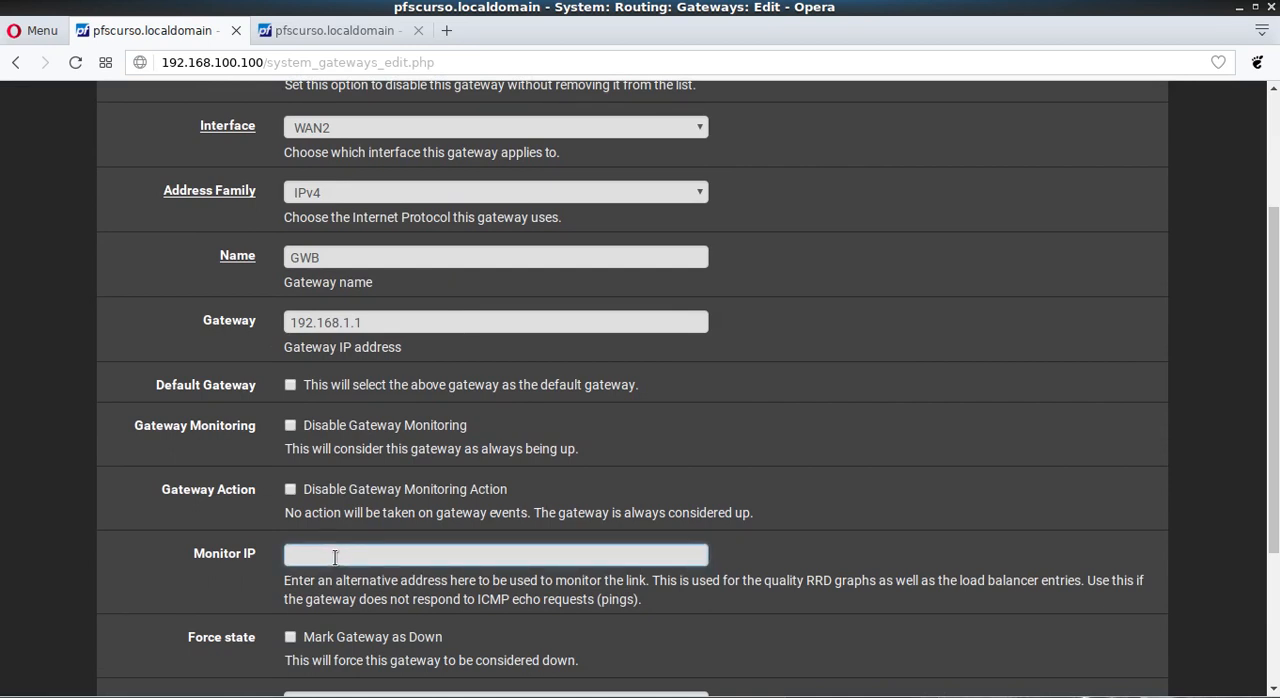
{"action": "type", "text": "200.189.41.10"}
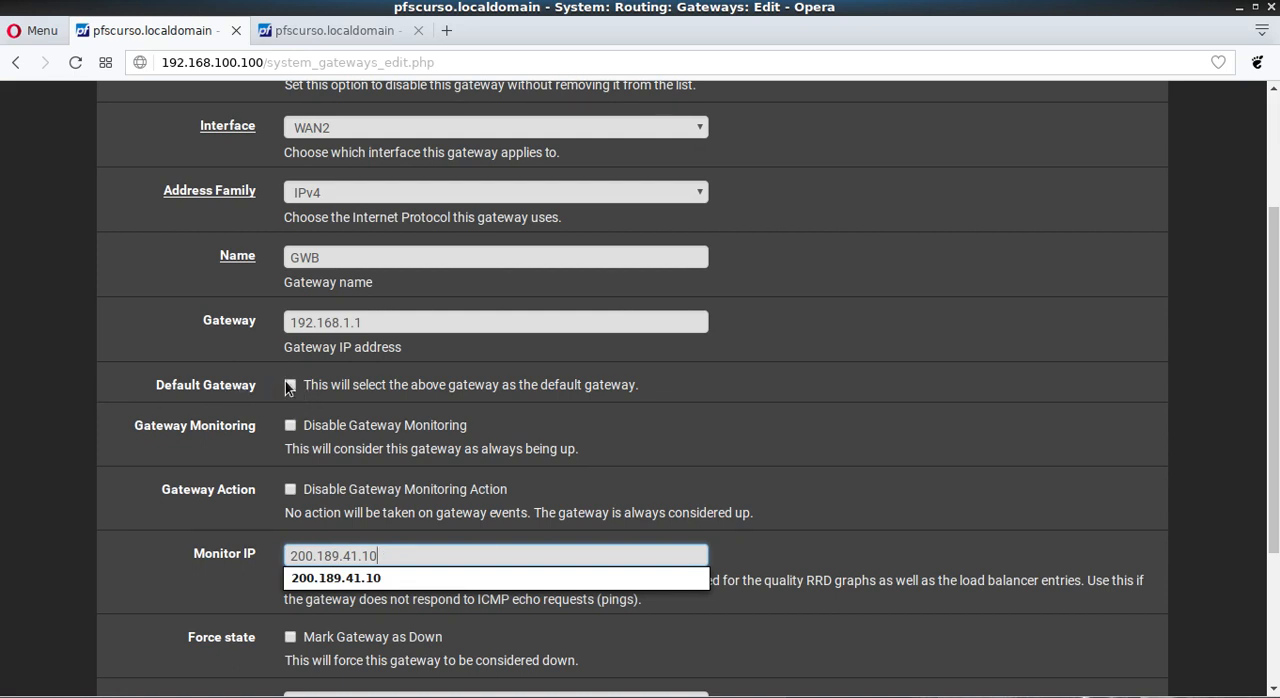
Step: Display GWB's advanced settings and set the Data Payload to 1
{"action": "scroll", "coordinate": [176, 400], "scroll_direction": "down", "scroll_amount": 3}
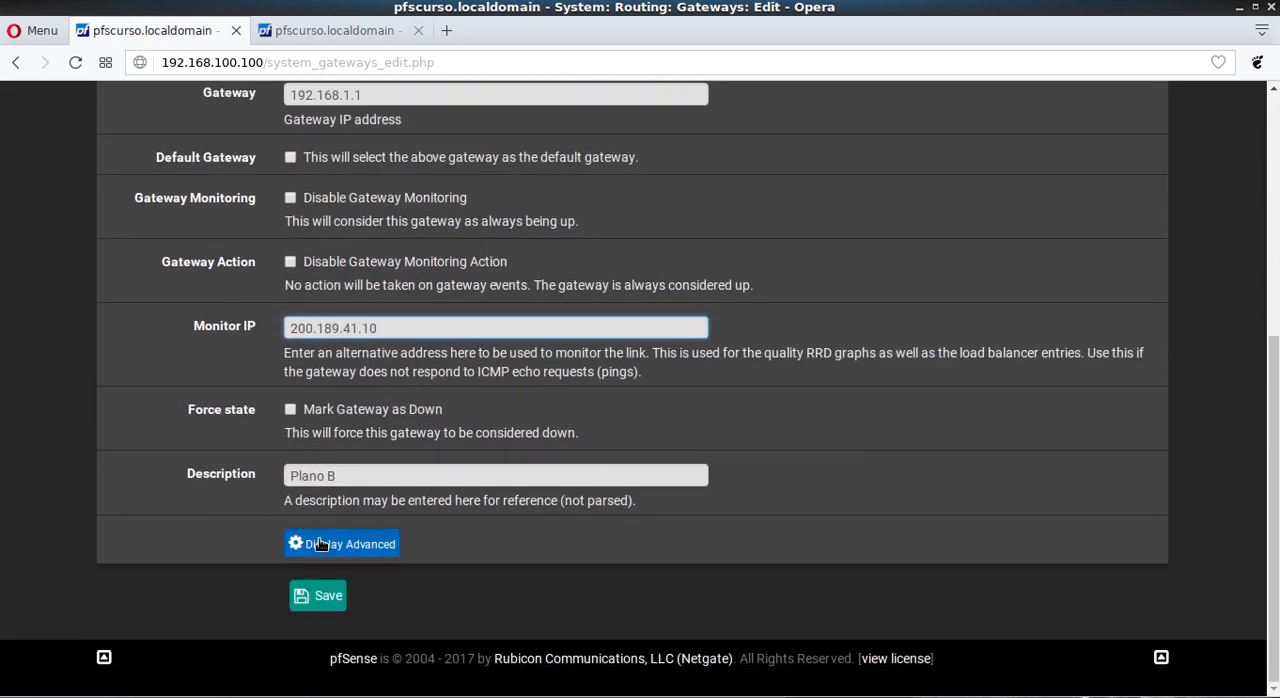
{"action": "left_click", "coordinate": [320, 544]}
{"action": "scroll", "coordinate": [457, 452], "scroll_direction": "down", "scroll_amount": 3}
{"action": "left_click", "coordinate": [320, 440]}
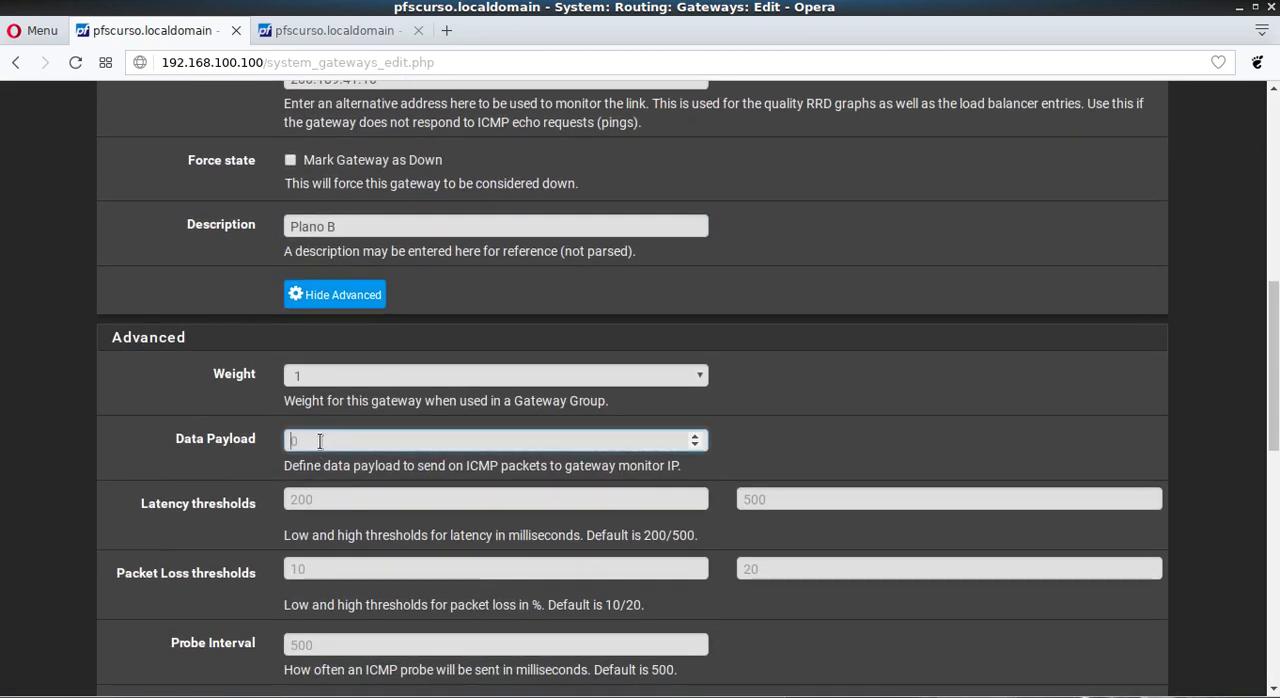
{"action": "type", "text": "1"}
{"action": "left_click", "coordinate": [47, 298]}
Step: Save GWB's gateway settings and apply the configuration changes
{"action": "scroll", "coordinate": [669, 278], "scroll_direction": "down", "scroll_amount": 3}
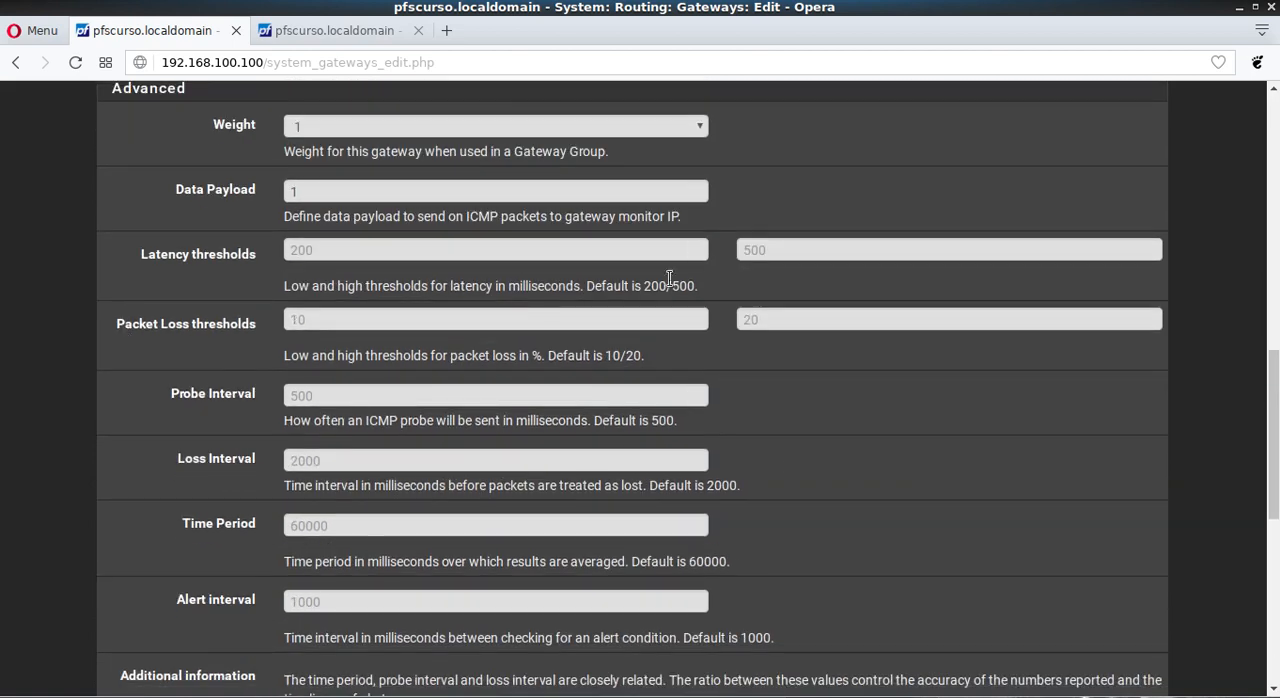
{"action": "scroll", "coordinate": [669, 278], "scroll_direction": "down", "scroll_amount": 7}
{"action": "left_click", "coordinate": [314, 601]}
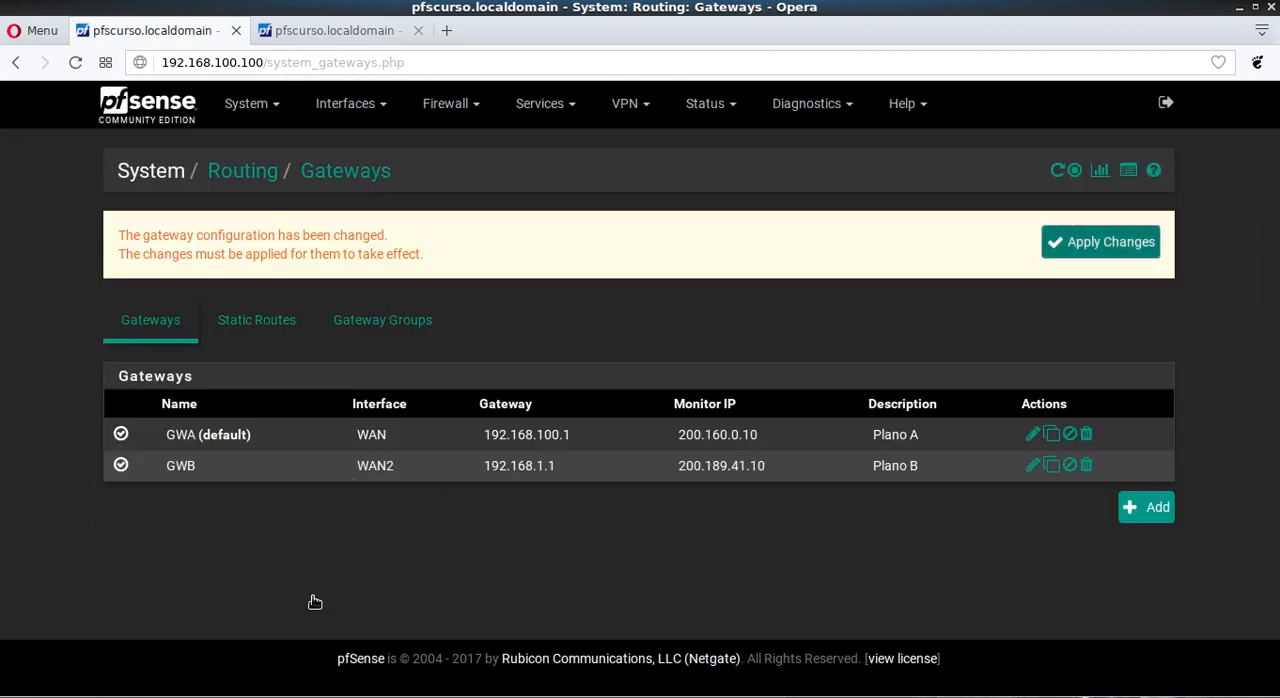
{"action": "left_click", "coordinate": [1058, 244]}
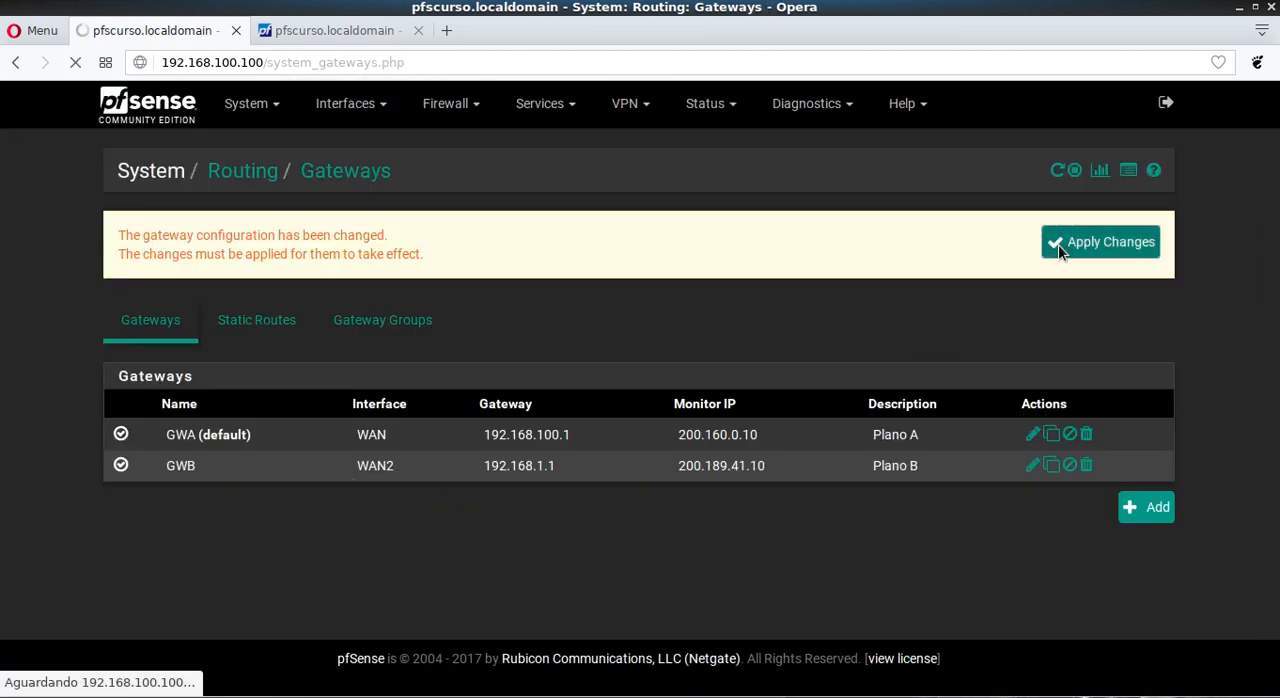
Step: Return to the pfSense dashboard and examine the RTT of GWA and GWB and GWA's packet loss
{"action": "left_click", "coordinate": [193, 117]}
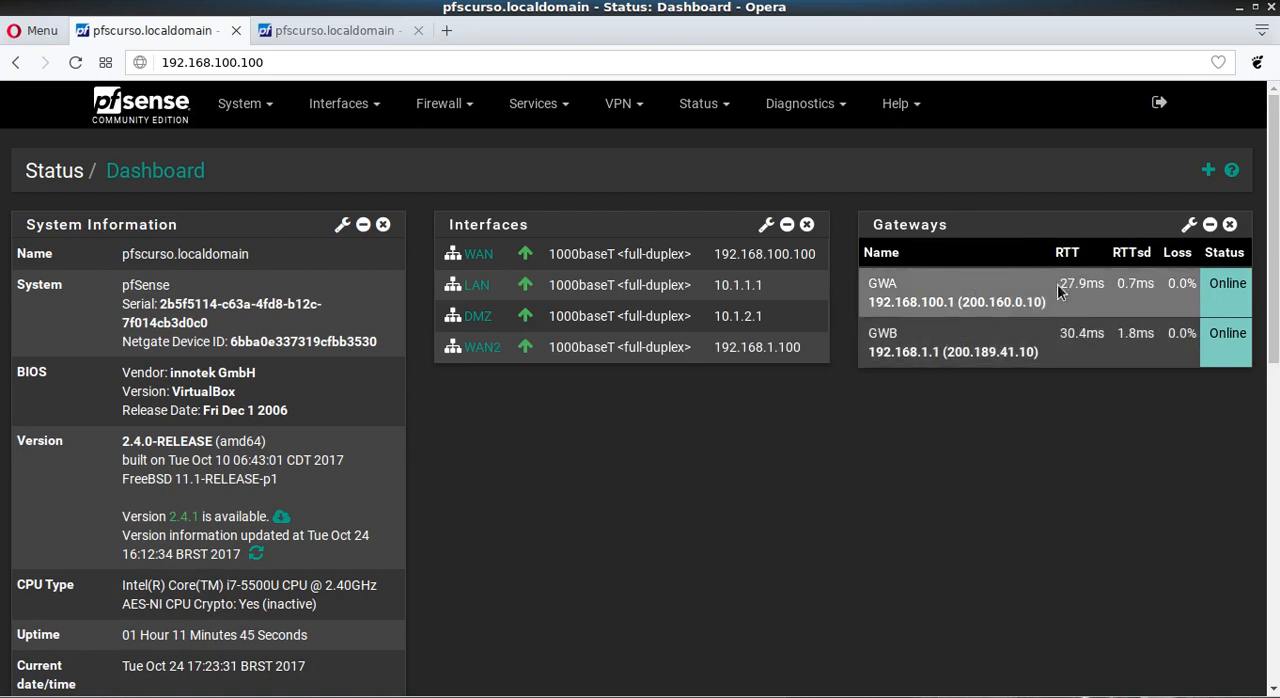
{"action": "left_click_drag", "start_coordinate": [1058, 283], "coordinate": [1103, 285]}
{"action": "left_click", "coordinate": [1051, 446]}
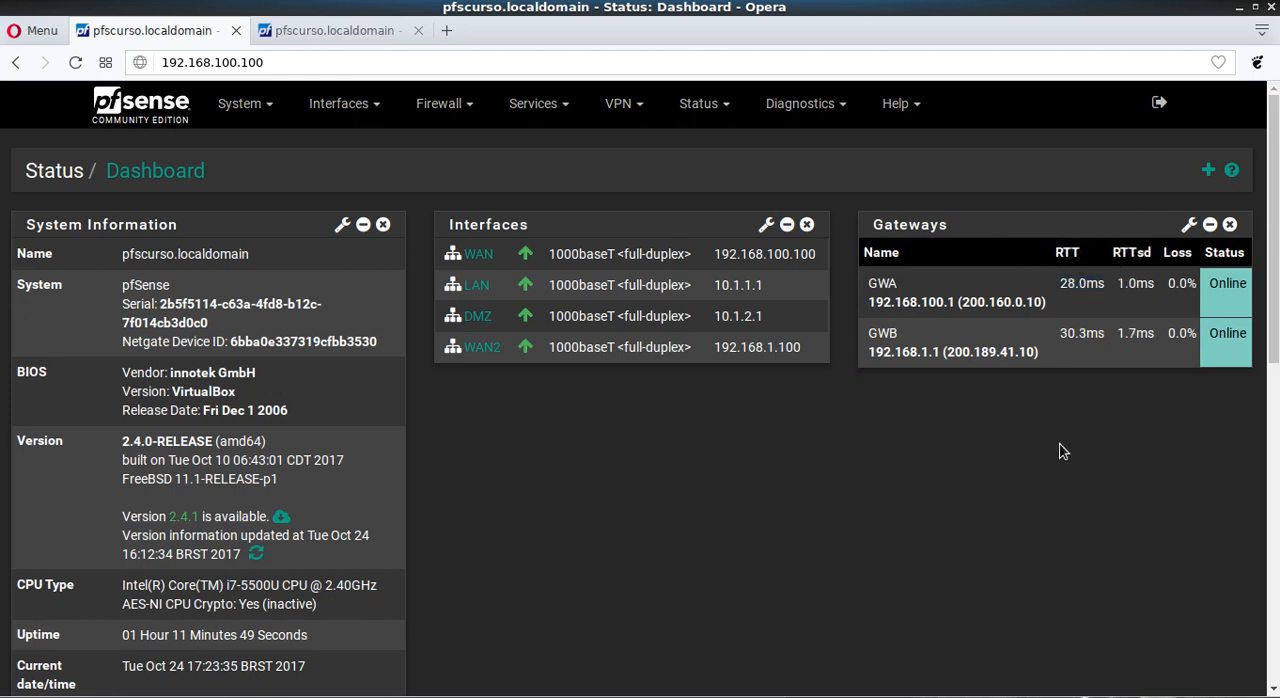
{"action": "left_click_drag", "start_coordinate": [1059, 334], "coordinate": [1108, 350]}
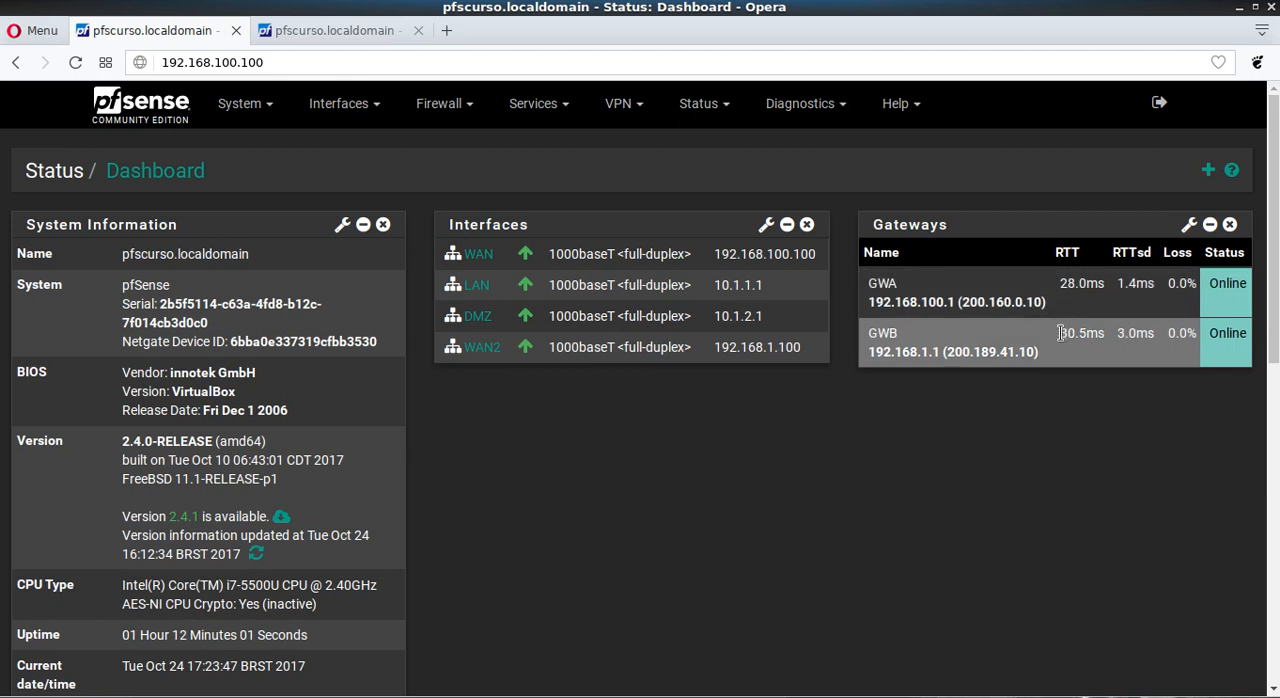
{"action": "left_click_drag", "start_coordinate": [1062, 333], "coordinate": [1091, 332]}
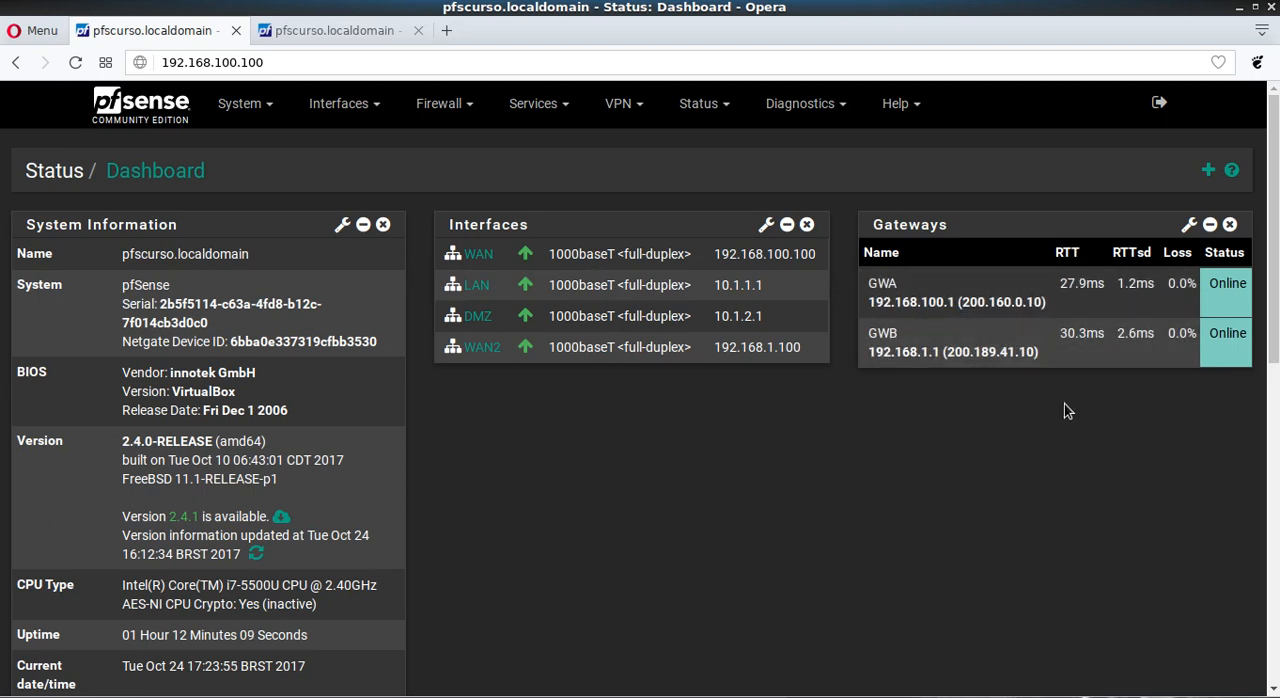
{"action": "left_click_drag", "start_coordinate": [1169, 285], "coordinate": [1200, 285]}
{"action": "left_click", "coordinate": [1186, 400]}
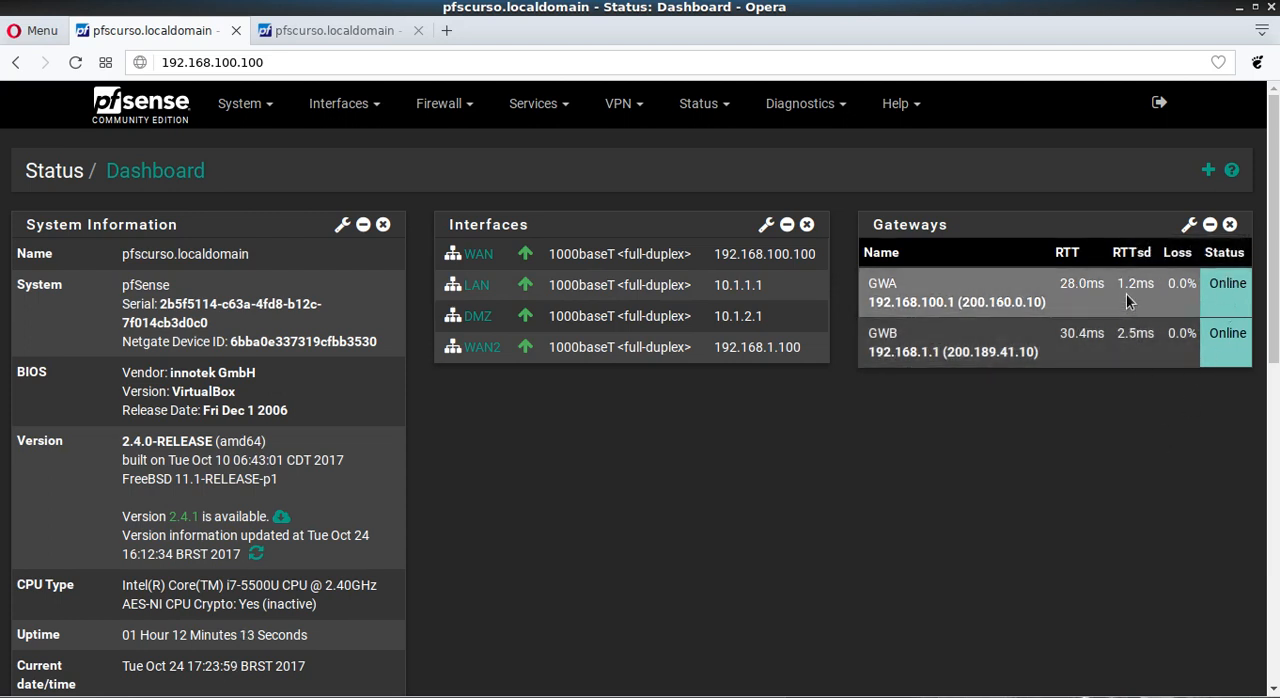
Step: Examine the RTT and RTTsd values of gateway GWA on the dashboard
{"action": "left_click_drag", "start_coordinate": [1116, 284], "coordinate": [1147, 284]}
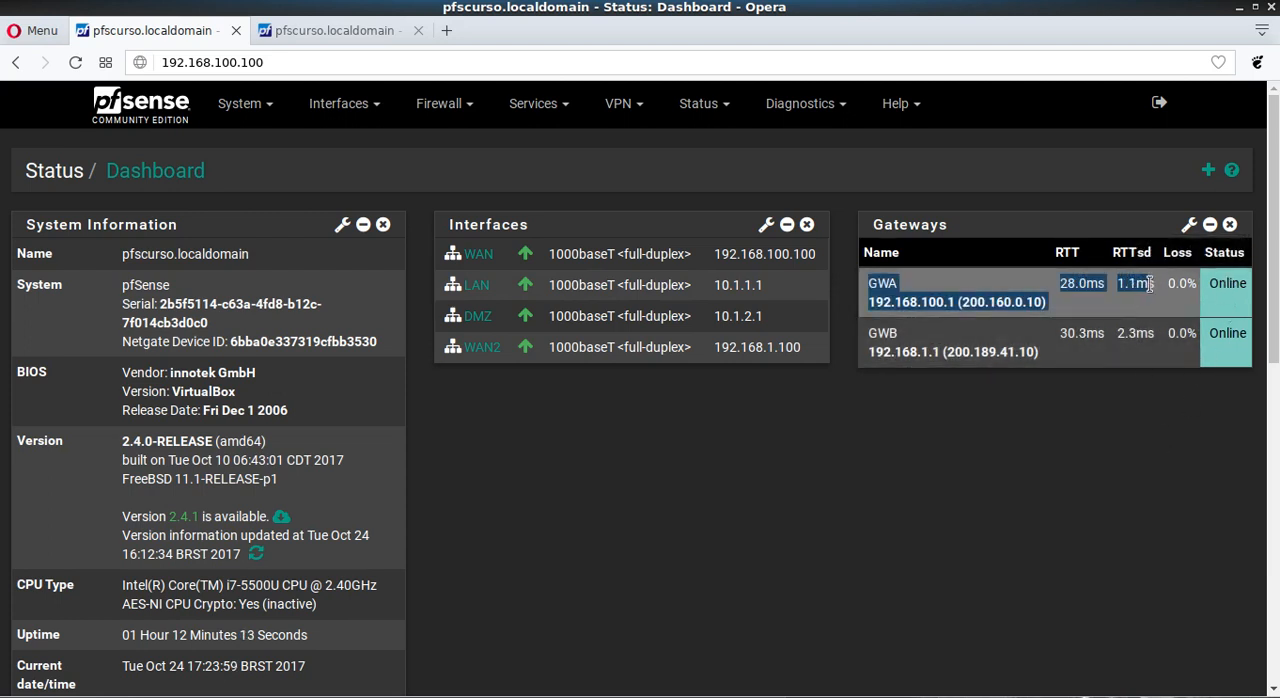
{"action": "left_click", "coordinate": [1043, 509]}
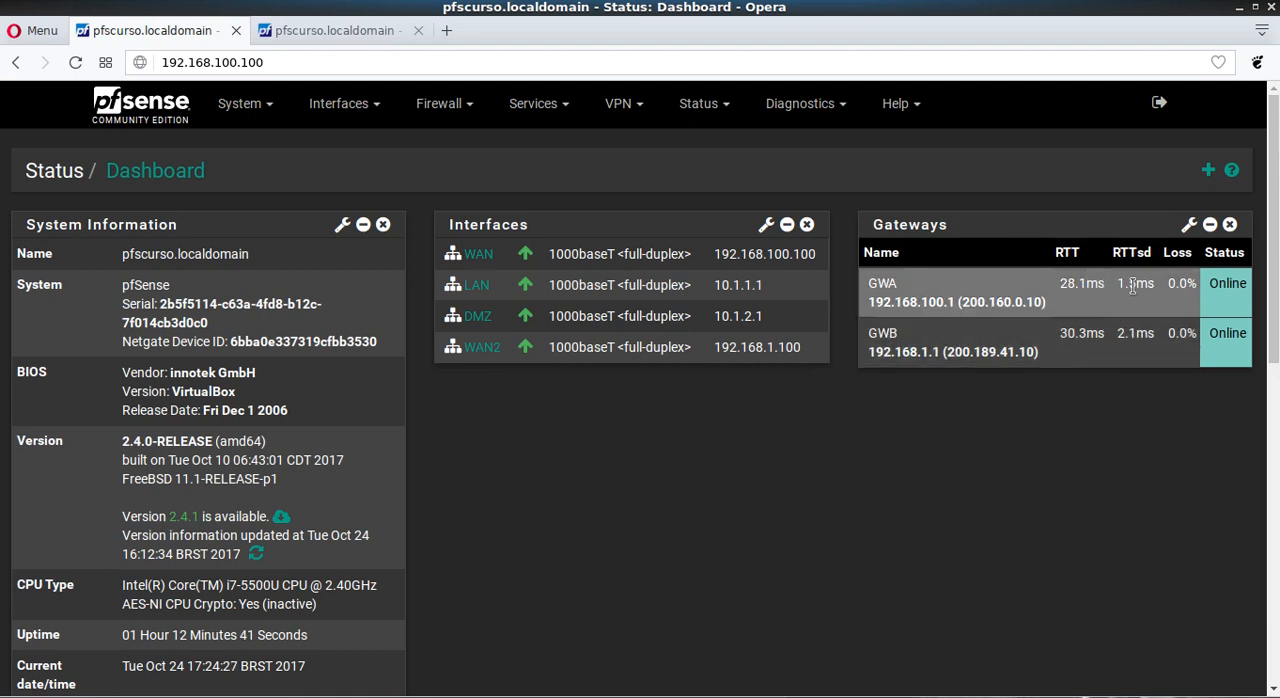
{"action": "left_click_drag", "start_coordinate": [1117, 285], "coordinate": [1156, 289]}
{"action": "left_click", "coordinate": [1110, 451]}
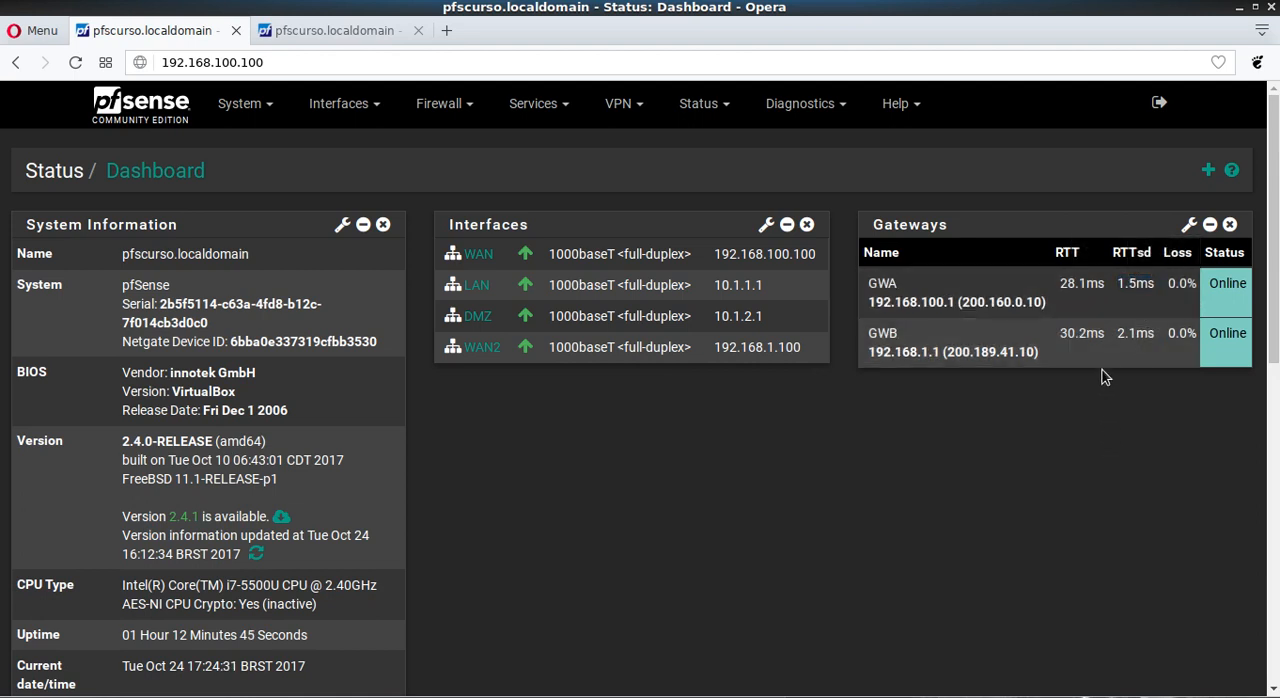
{"action": "mouse_move", "coordinate": [1117, 285]}
{"action": "left_mouse_down"}
{"action": "mouse_move", "coordinate": [1135, 286]}
{"action": "mouse_move", "coordinate": [1077, 286]}
{"action": "mouse_move", "coordinate": [1135, 287]}
{"action": "left_mouse_up"}
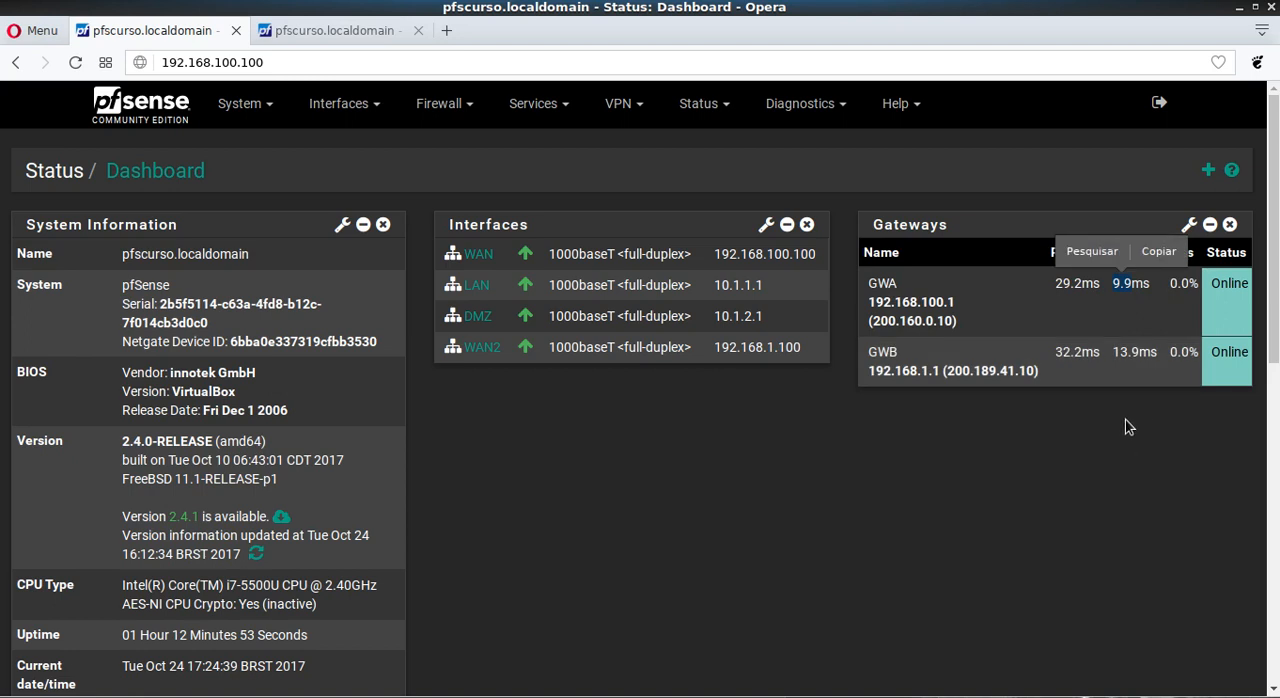
{"action": "left_click_drag", "start_coordinate": [1054, 284], "coordinate": [1078, 283]}
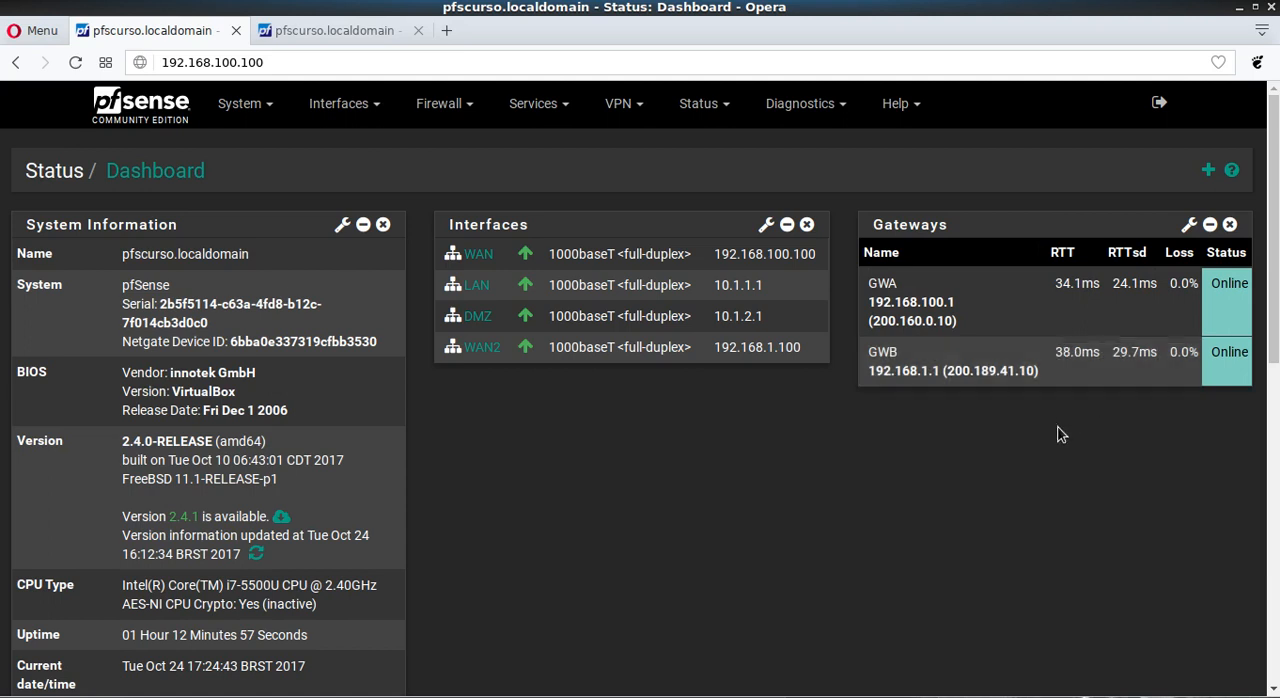
{"action": "left_click_drag", "start_coordinate": [1055, 284], "coordinate": [1077, 288]}
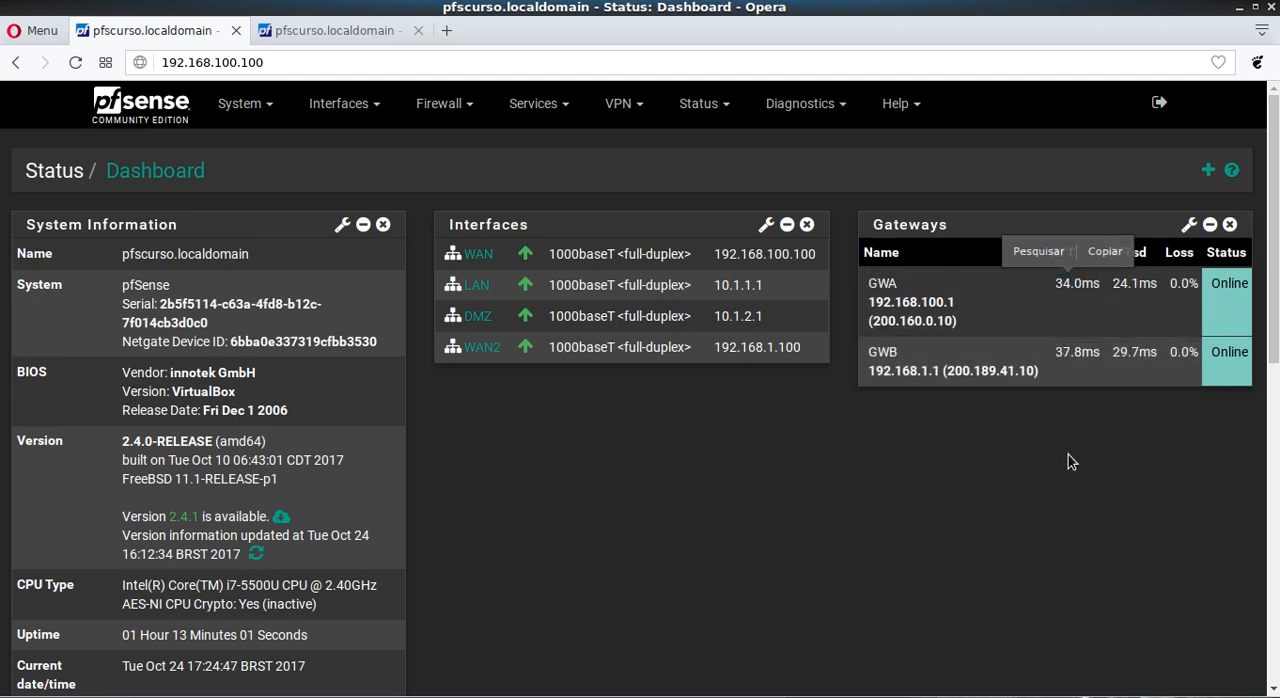
{"action": "left_click_drag", "start_coordinate": [1113, 284], "coordinate": [1137, 285]}
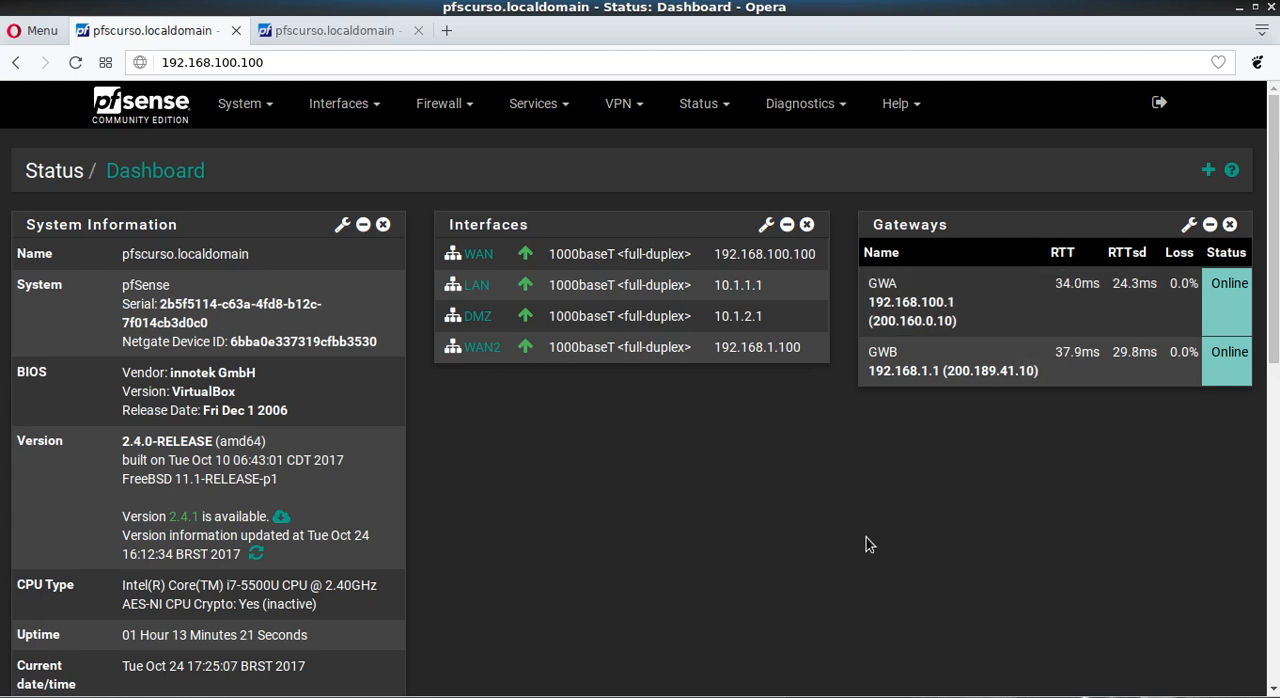
{"action": "left_click_drag", "start_coordinate": [1056, 280], "coordinate": [1149, 295]}
{"action": "left_click", "coordinate": [1147, 311]}
Step: Add a static route in the routing settings with destination network 172.16.20.0/24 through gateway GWA
{"action": "left_click", "coordinate": [251, 112]}
{"action": "left_click", "coordinate": [258, 320]}
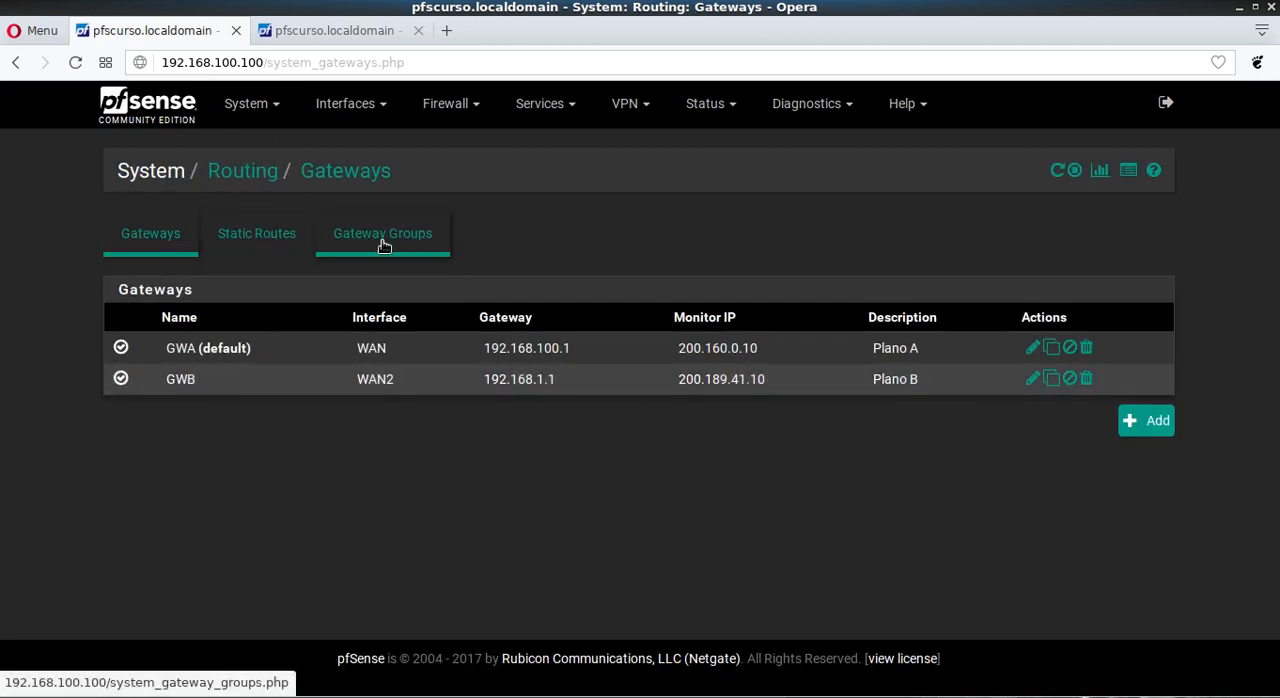
{"action": "left_click", "coordinate": [284, 240]}
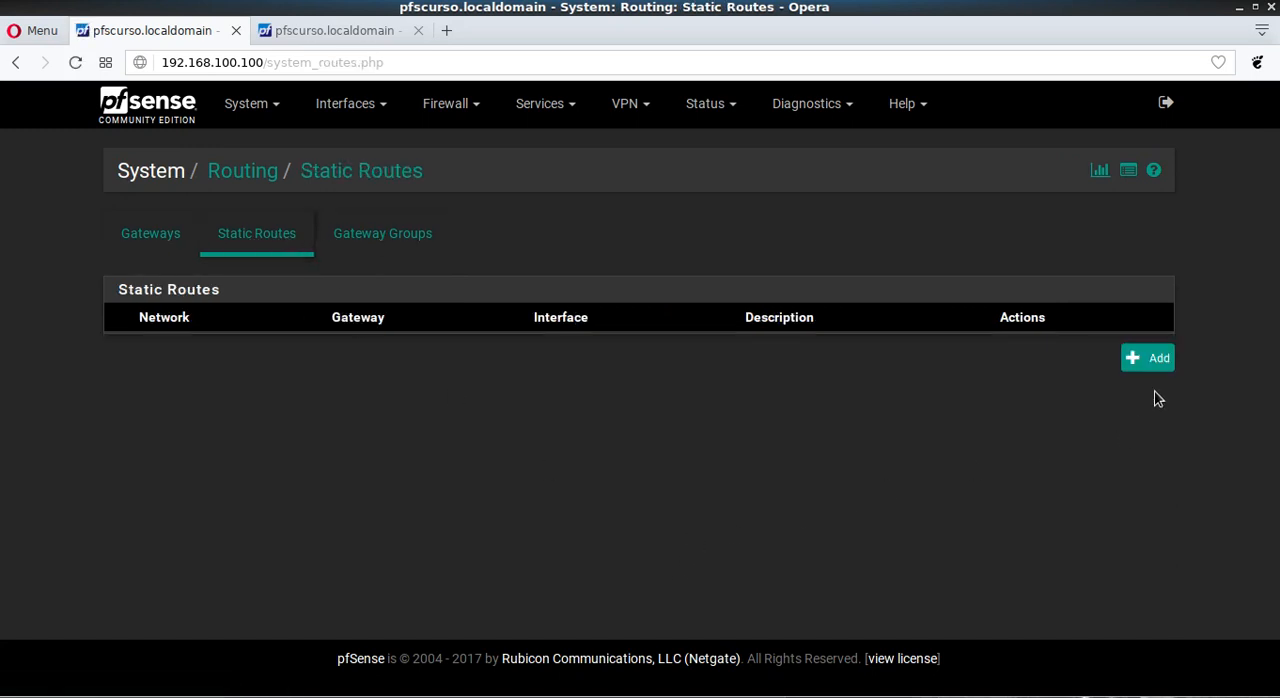
{"action": "left_click", "coordinate": [1149, 364]}
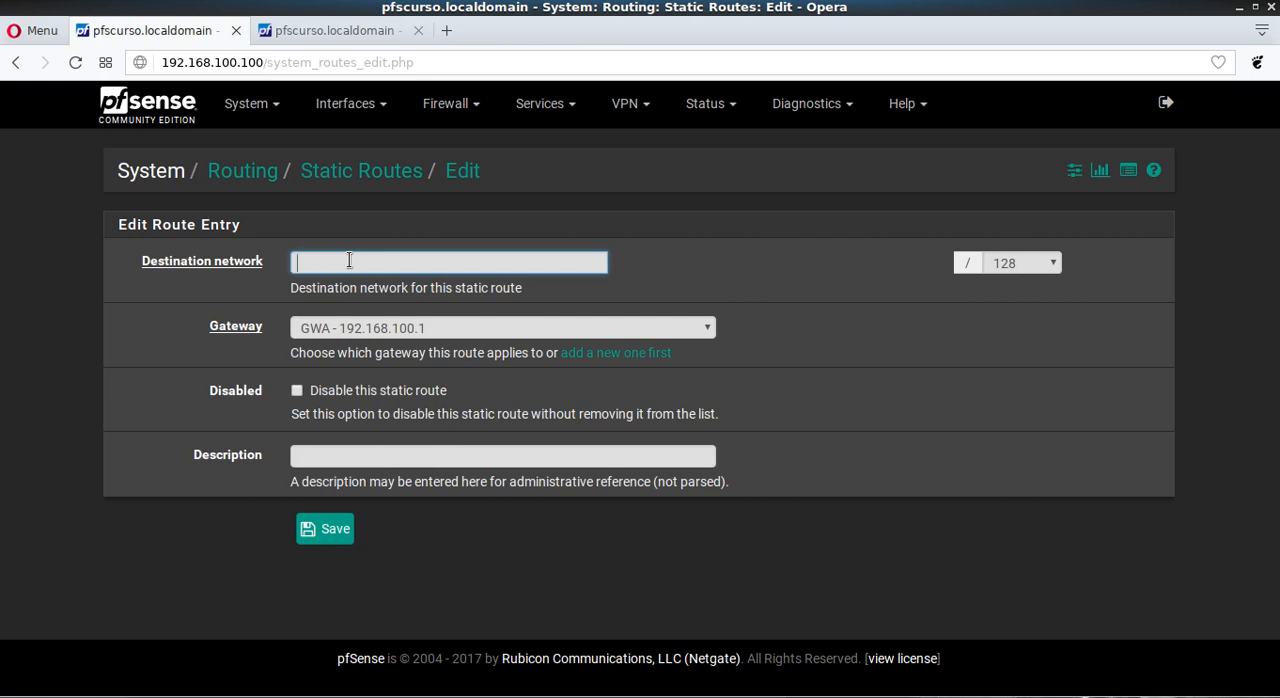
{"action": "type", "text": "72.16.20.1"}
{"action": "left_click", "coordinate": [1052, 264]}
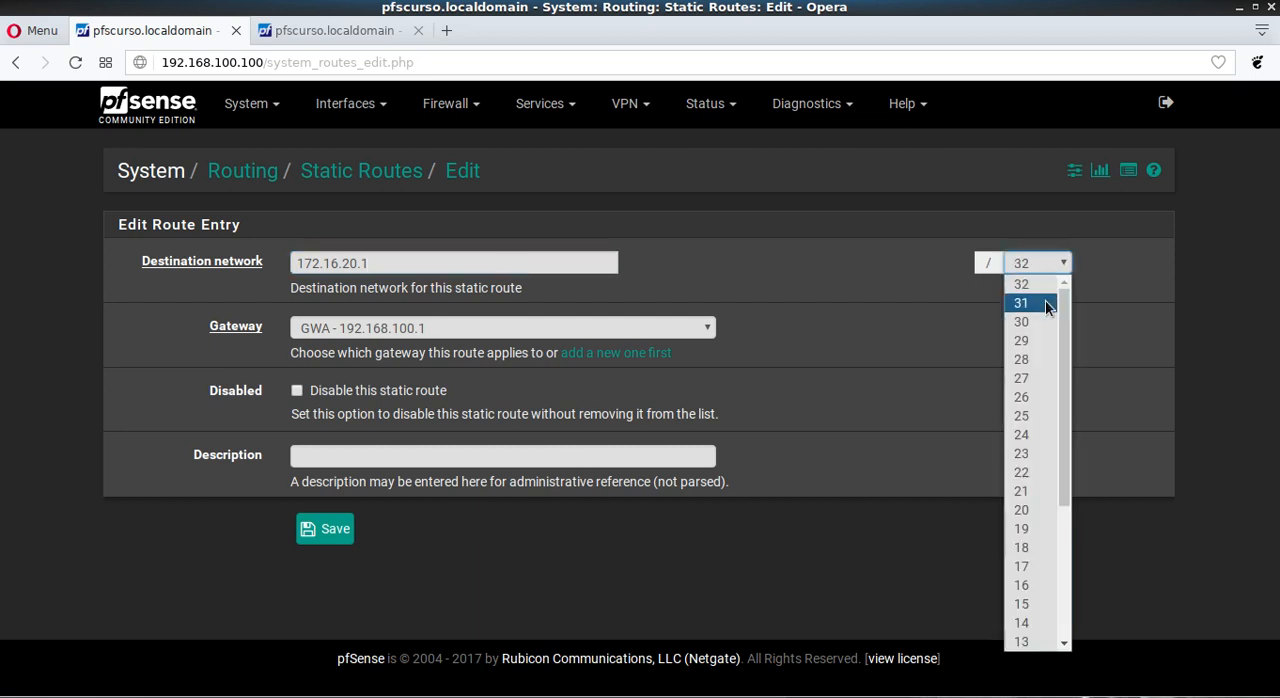
{"action": "left_click", "coordinate": [1040, 434]}
{"action": "left_click", "coordinate": [372, 263]}
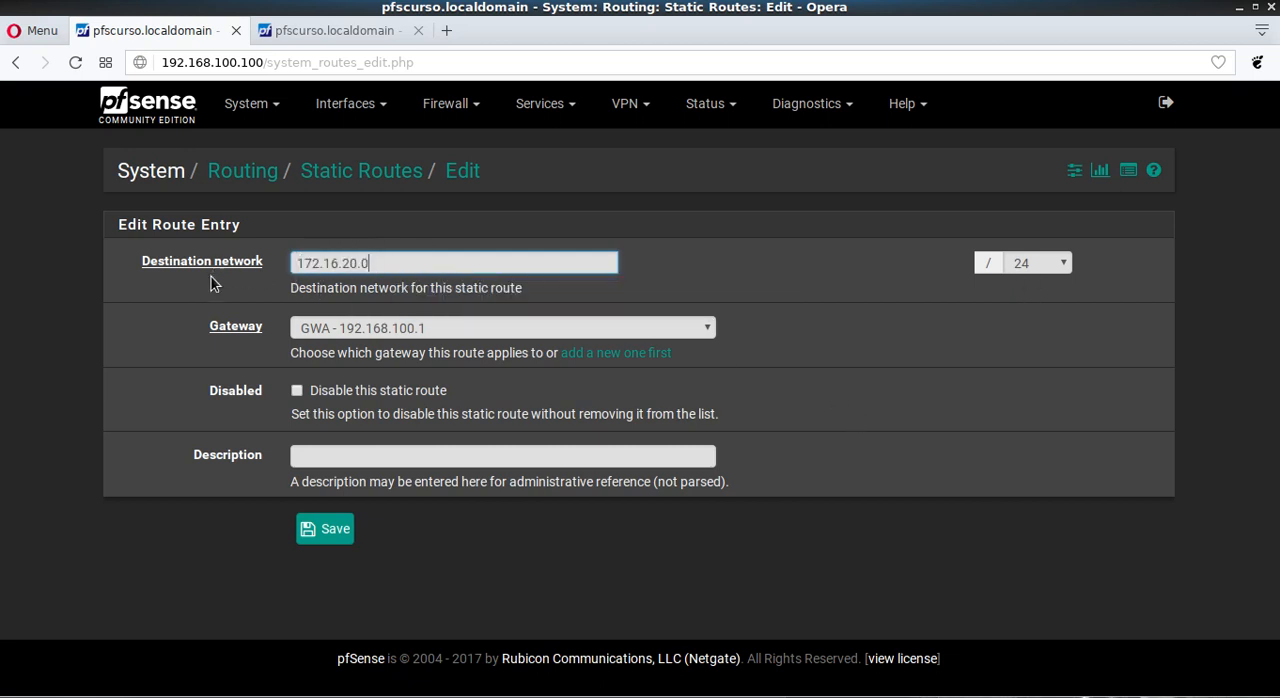
Step: Save the 172.16.20.0/24 static route and apply the configuration changes
{"action": "left_click_drag", "start_coordinate": [400, 266], "coordinate": [258, 272]}
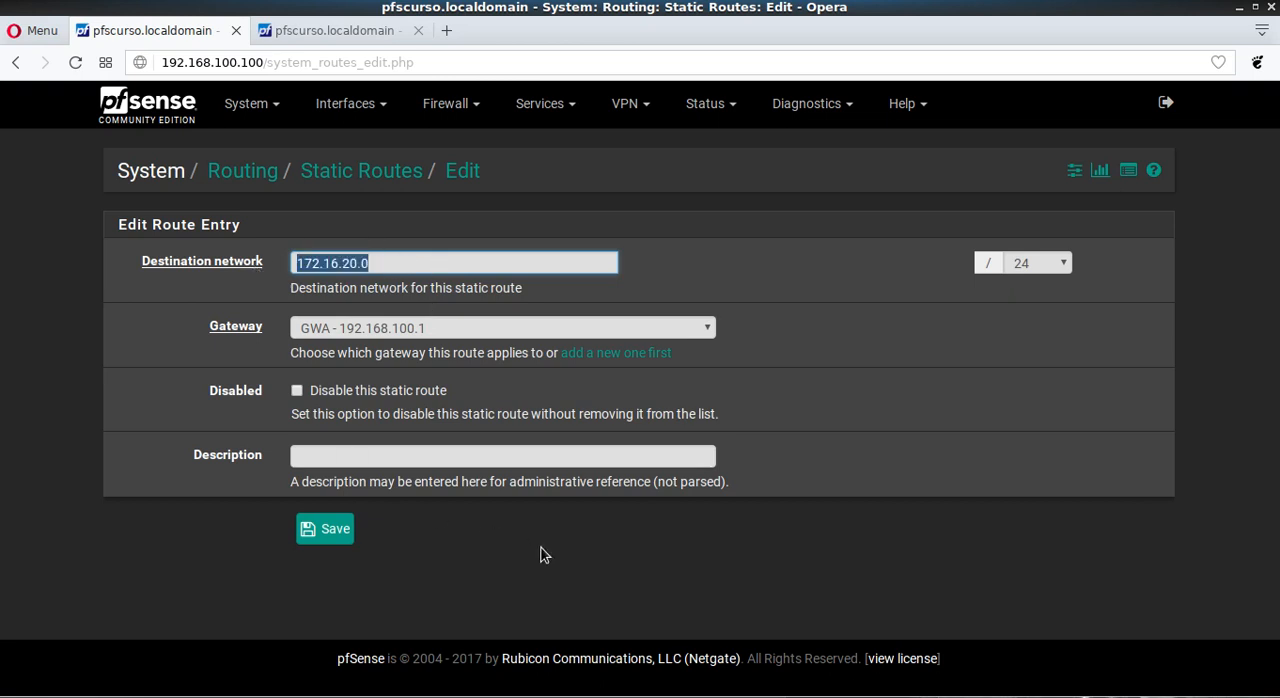
{"action": "left_click", "coordinate": [580, 578]}
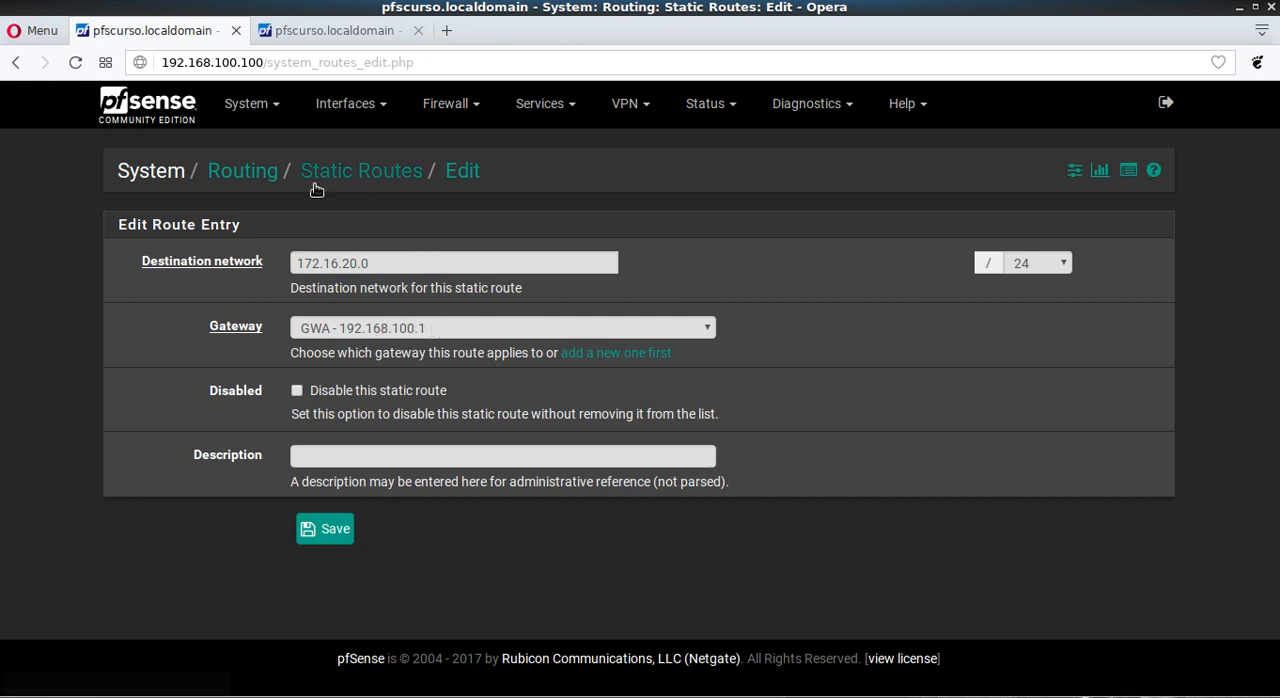
{"action": "left_click_drag", "start_coordinate": [390, 272], "coordinate": [272, 262]}
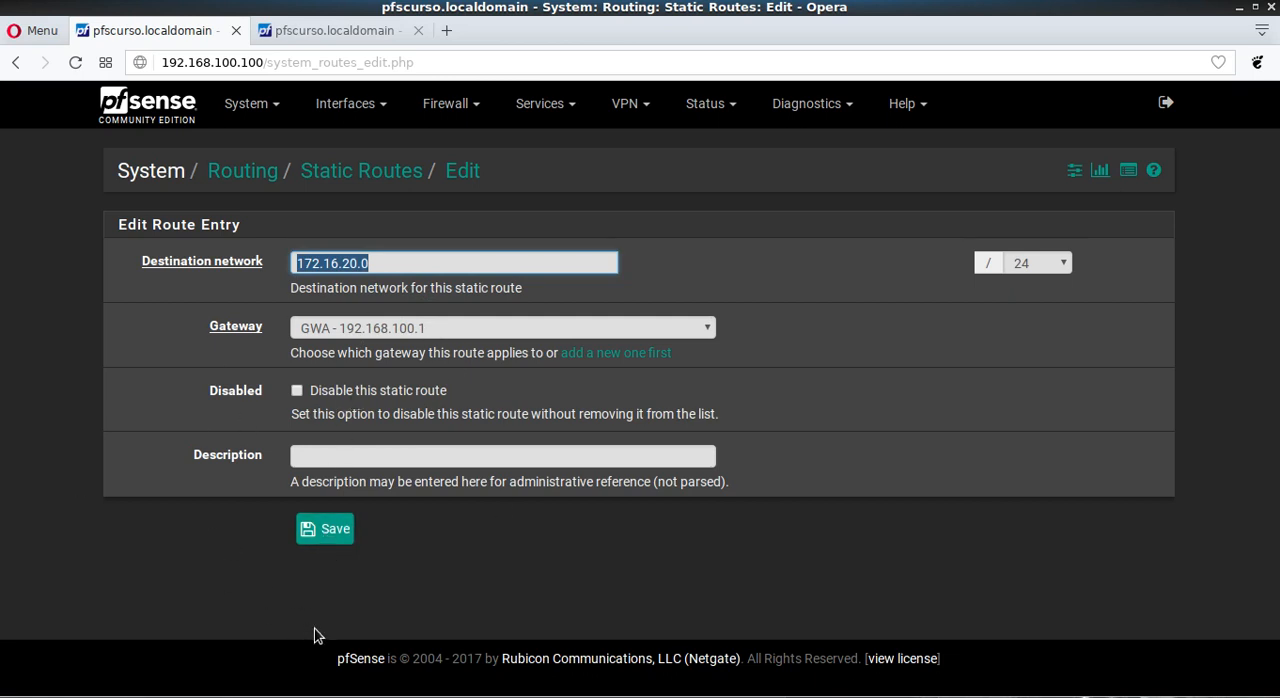
{"action": "left_click", "coordinate": [327, 537]}
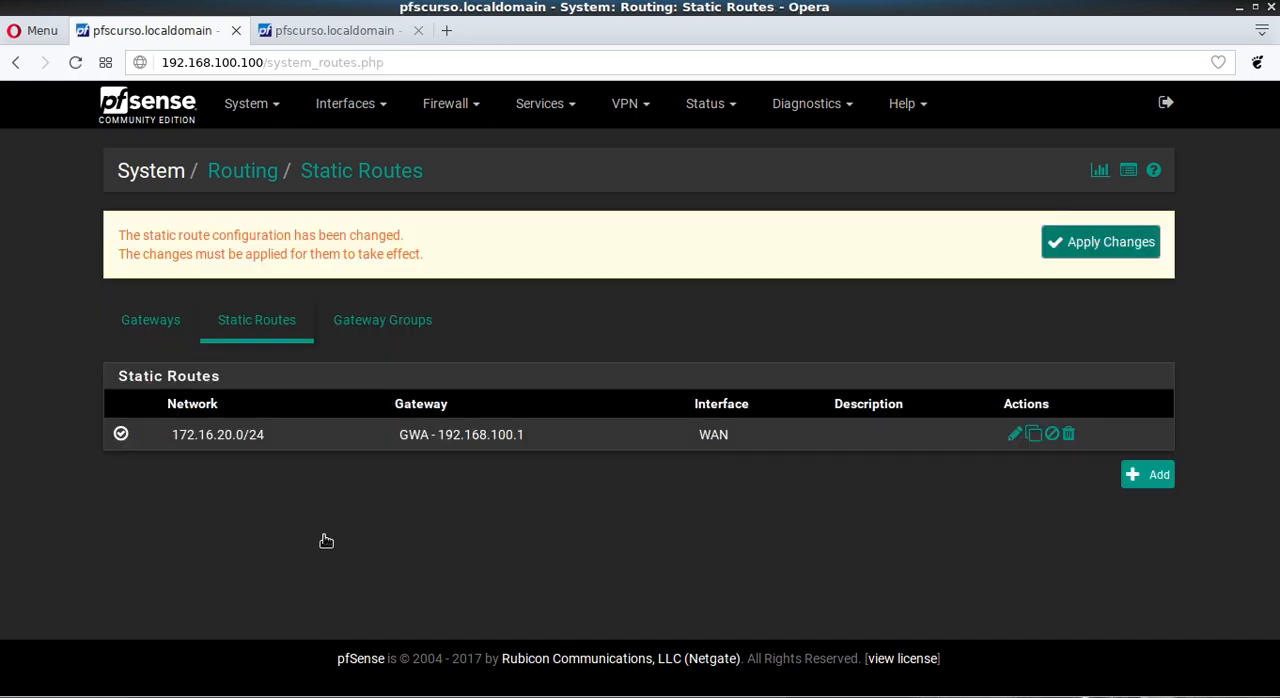
{"action": "left_click", "coordinate": [1118, 256]}
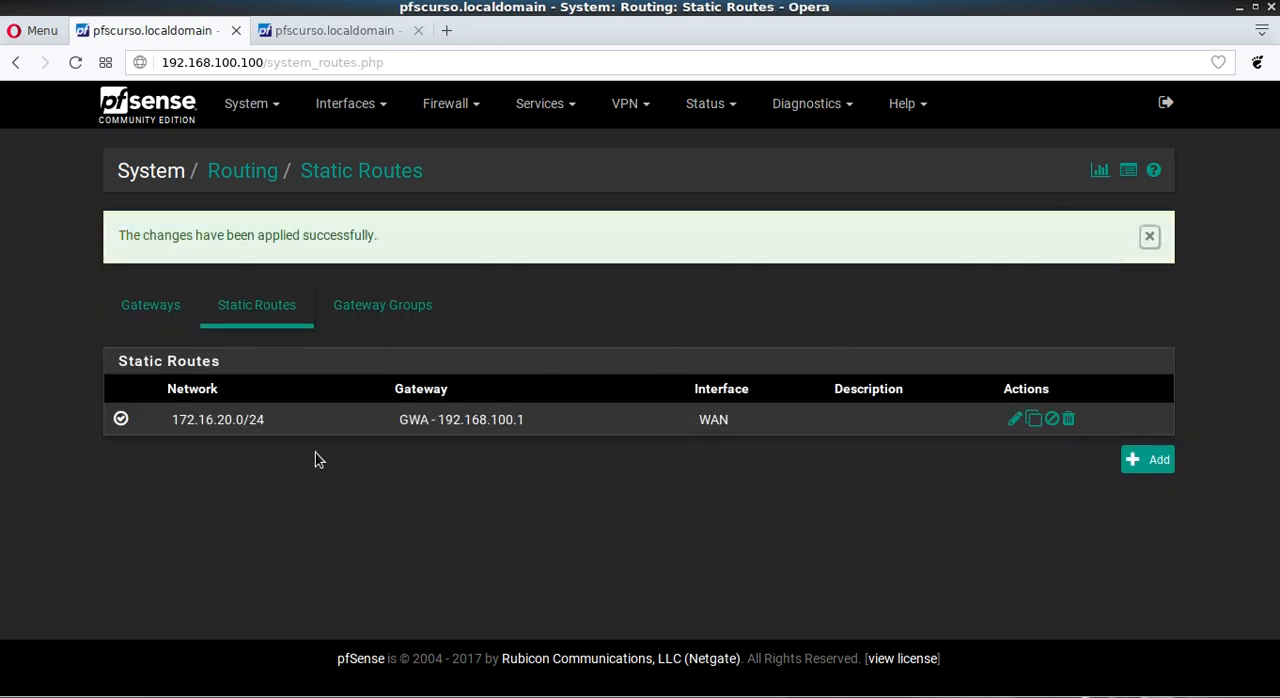
Step: Switch to the second browser tab and display pfSense's diagnostic routing table
{"action": "left_click", "coordinate": [367, 30]}
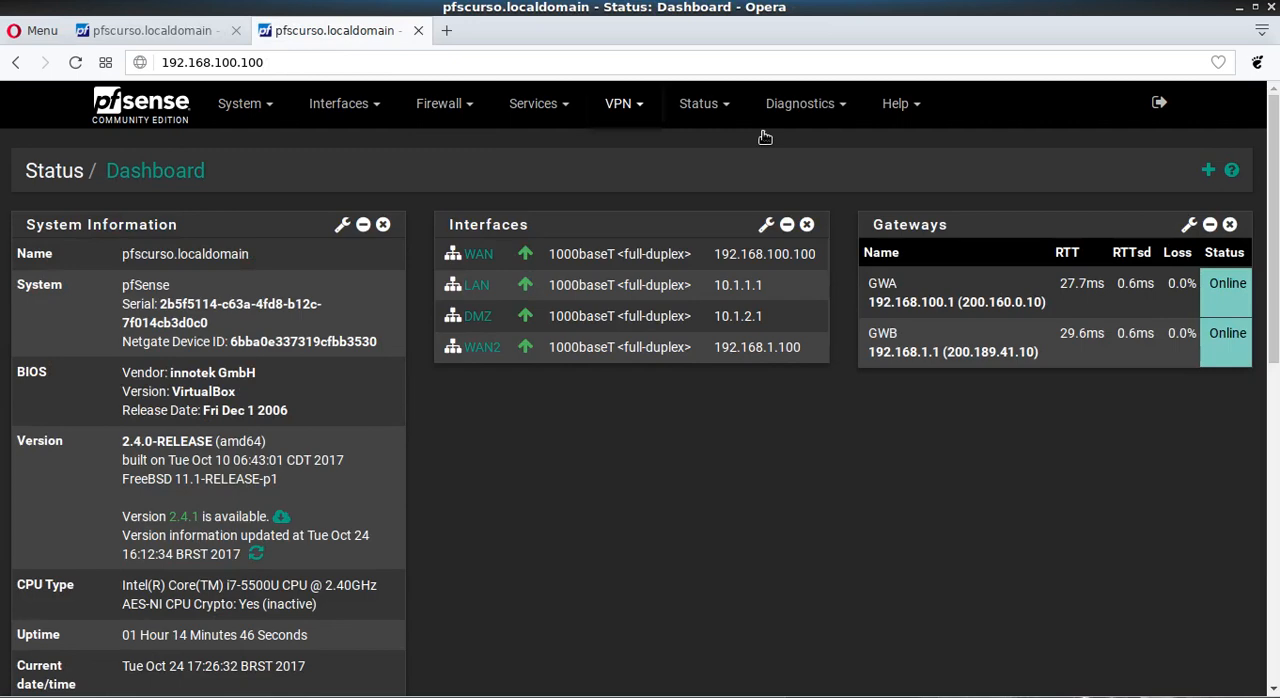
{"action": "left_click", "coordinate": [814, 110]}
{"action": "scroll", "coordinate": [815, 474], "scroll_direction": "down", "scroll_amount": 2}
{"action": "scroll", "coordinate": [800, 628], "scroll_direction": "down", "scroll_amount": 3}
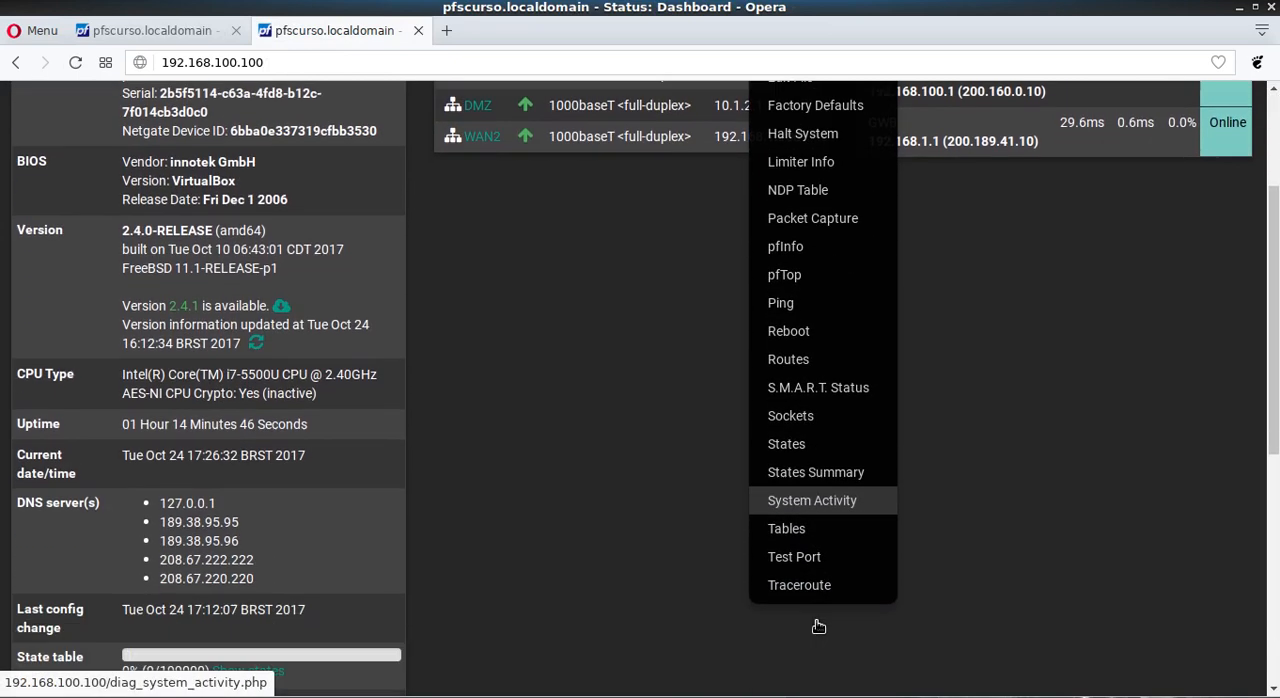
{"action": "scroll", "coordinate": [760, 510], "scroll_direction": "up", "scroll_amount": 2}
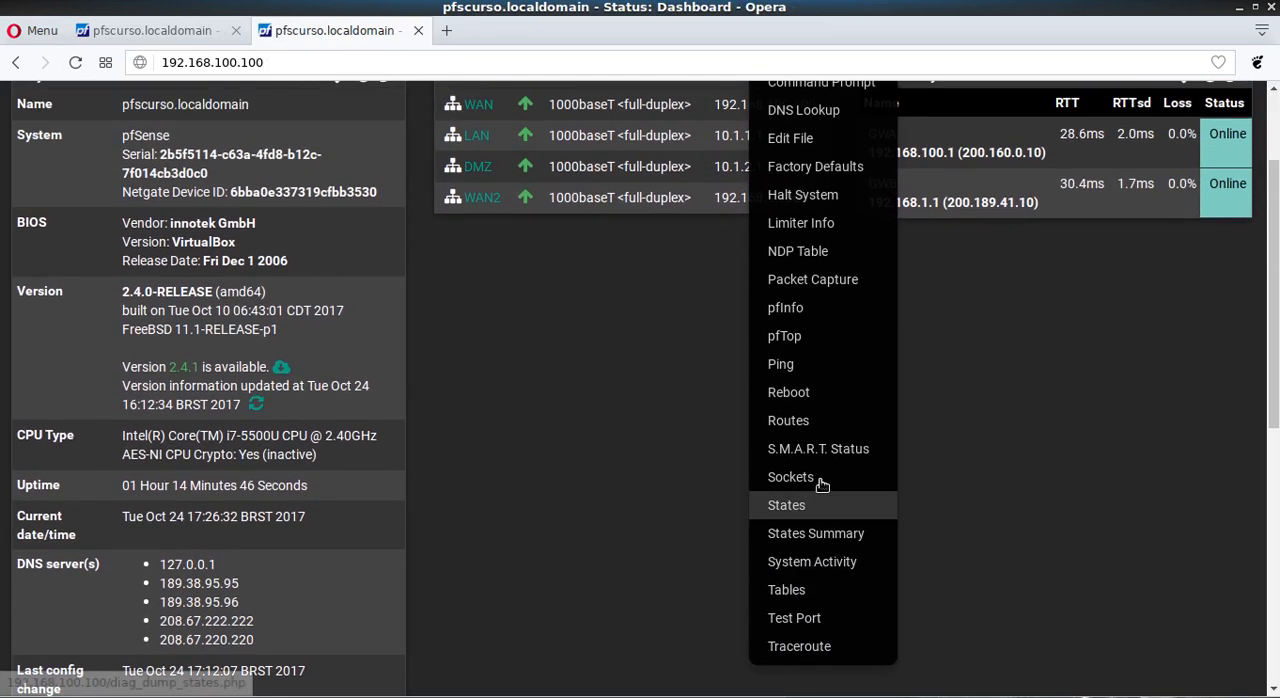
{"action": "left_click", "coordinate": [802, 424]}
{"action": "scroll", "coordinate": [200, 440], "scroll_direction": "down", "scroll_amount": 3}
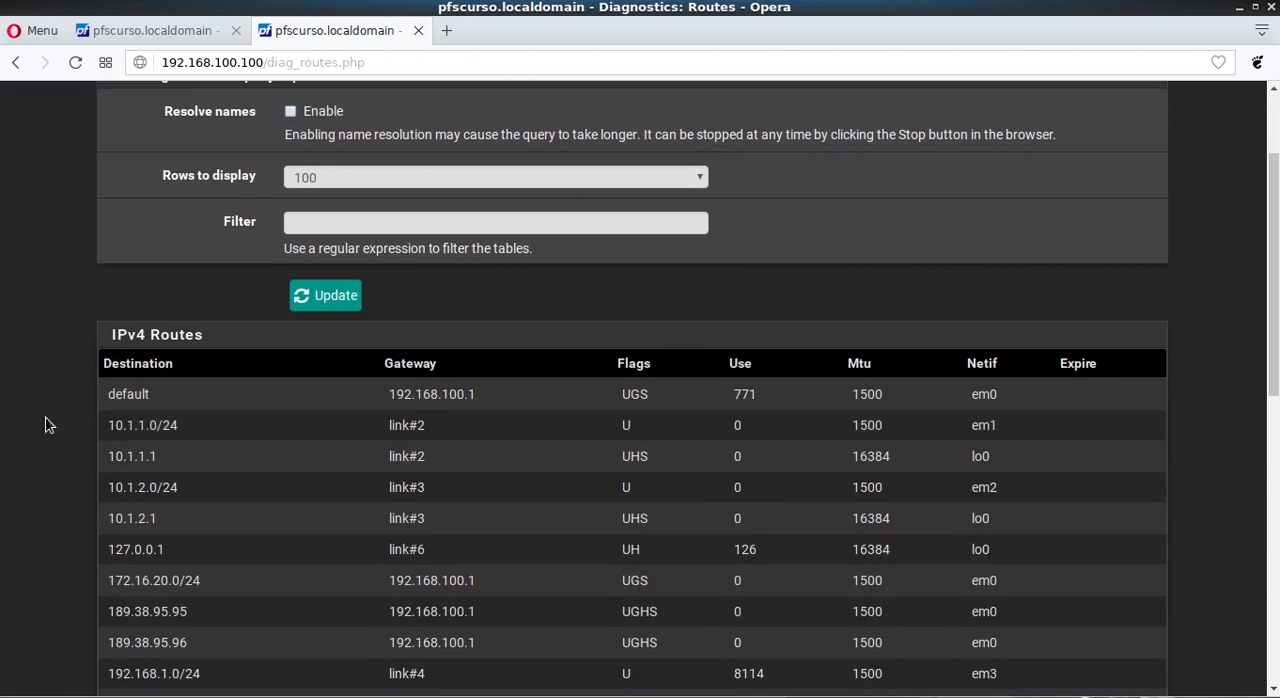
Step: Examine the gateway and network interface of the 172.16.20.0/24 entry among the IPv4 routes, and return to the dashboard
{"action": "scroll", "coordinate": [46, 426], "scroll_direction": "down", "scroll_amount": 4}
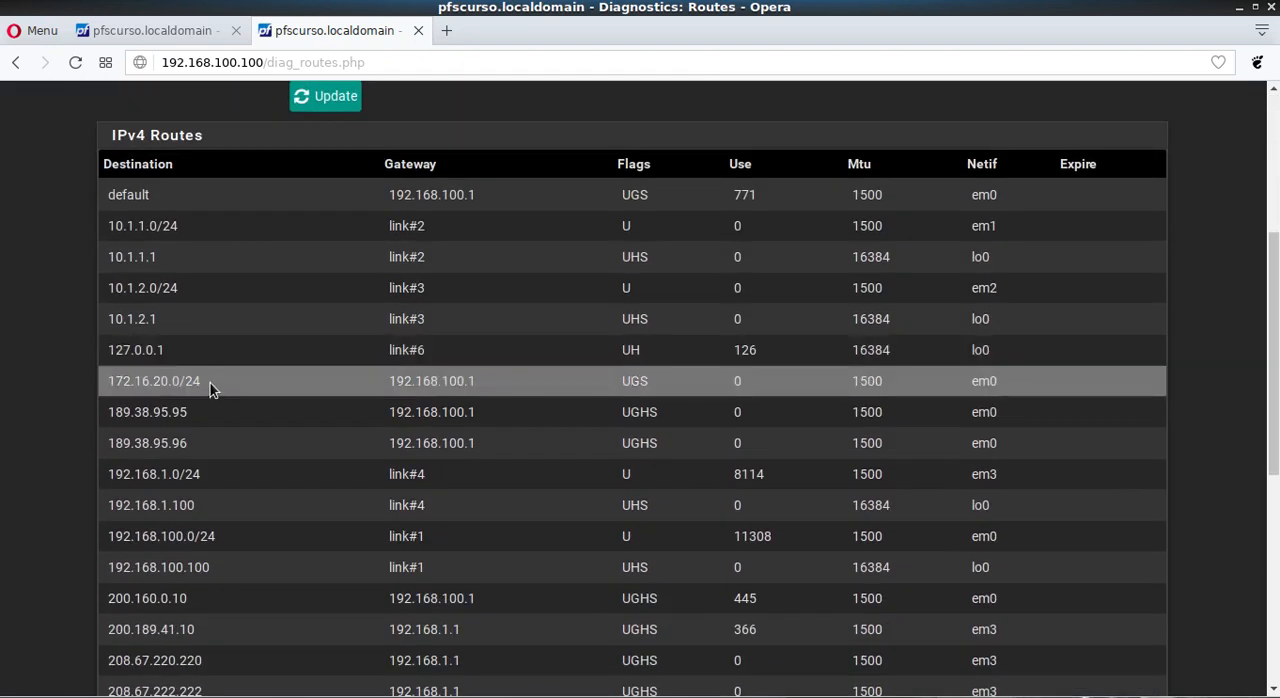
{"action": "left_click_drag", "start_coordinate": [208, 384], "coordinate": [106, 384]}
{"action": "left_click_drag", "start_coordinate": [388, 381], "coordinate": [476, 379]}
{"action": "scroll", "coordinate": [32, 341], "scroll_direction": "up", "scroll_amount": 2}
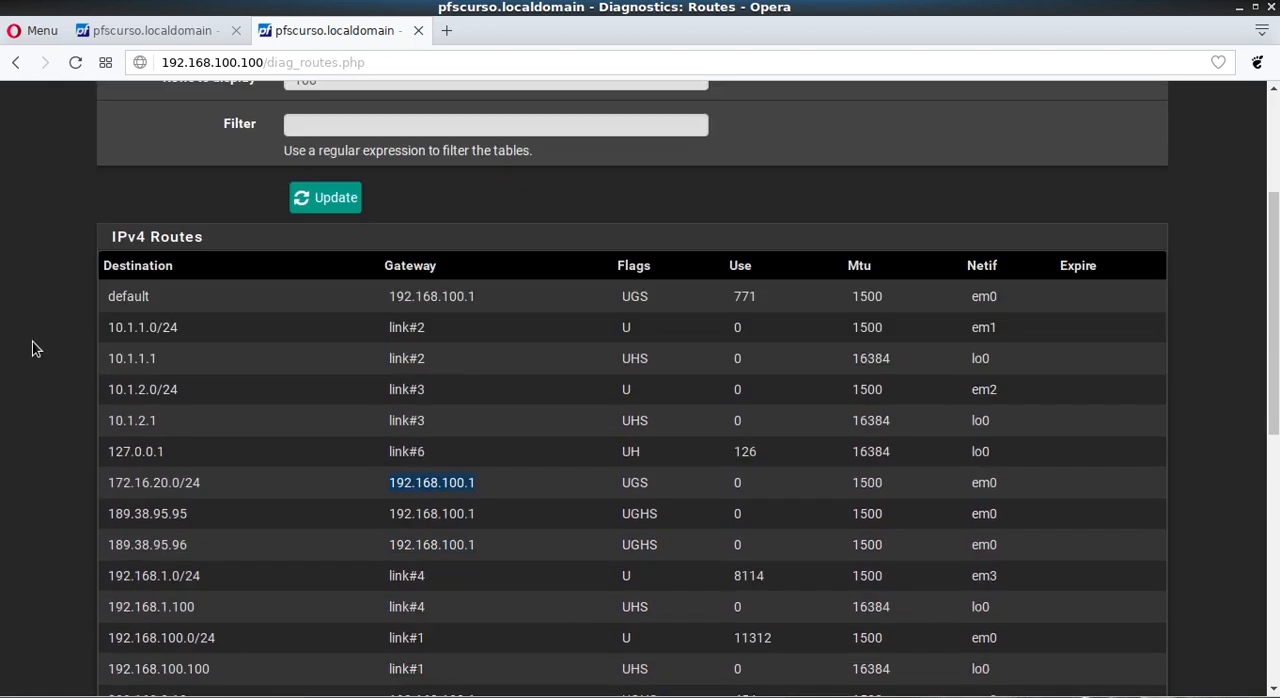
{"action": "scroll", "coordinate": [32, 341], "scroll_direction": "down", "scroll_amount": 1}
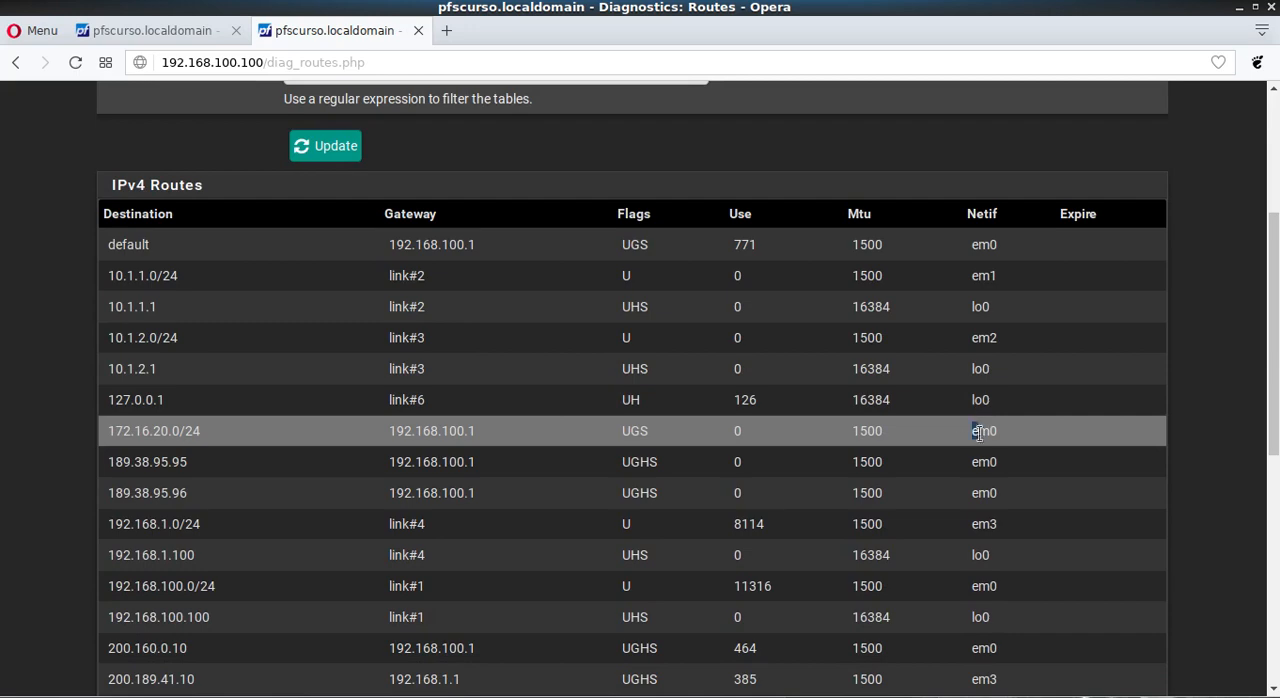
{"action": "left_click_drag", "start_coordinate": [980, 433], "coordinate": [1000, 433]}
{"action": "scroll", "coordinate": [374, 337], "scroll_direction": "up", "scroll_amount": 6}
{"action": "left_click", "coordinate": [163, 121]}
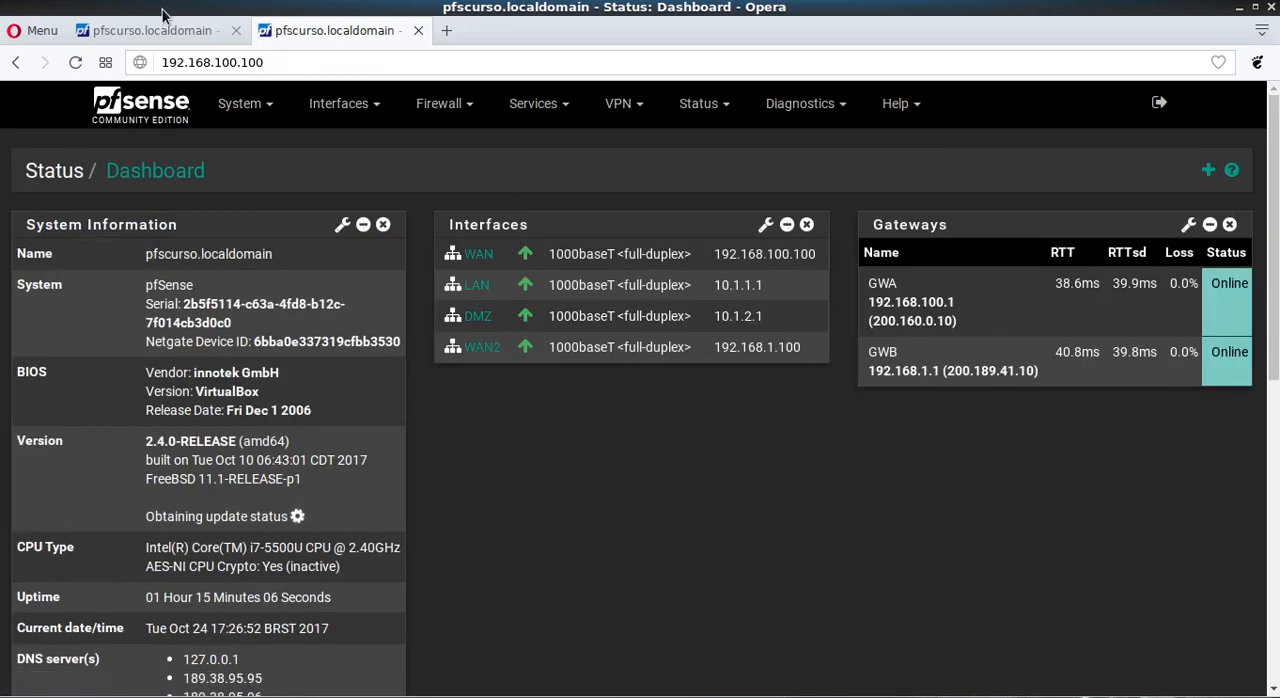
Step: Return to the static routes in the first browser tab and delete the 172.16.20.0/24 route
{"action": "left_click", "coordinate": [156, 33]}
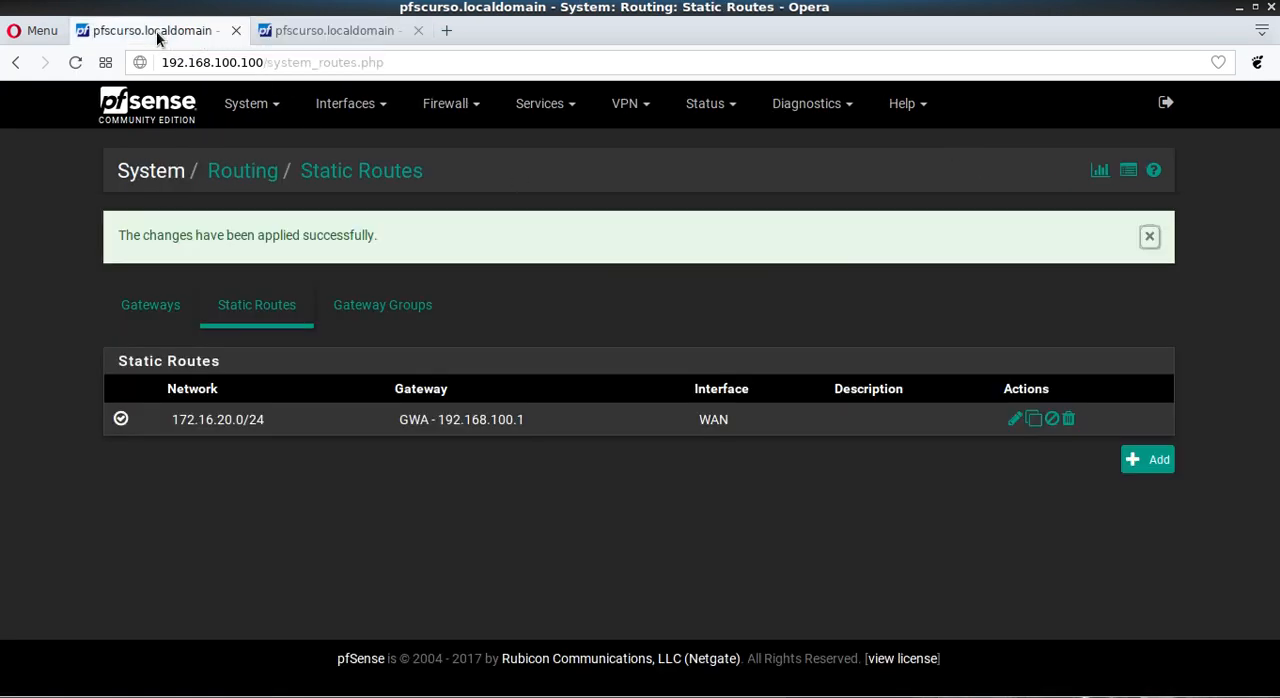
{"action": "left_click", "coordinate": [1070, 419]}
{"action": "left_click", "coordinate": [778, 174]}
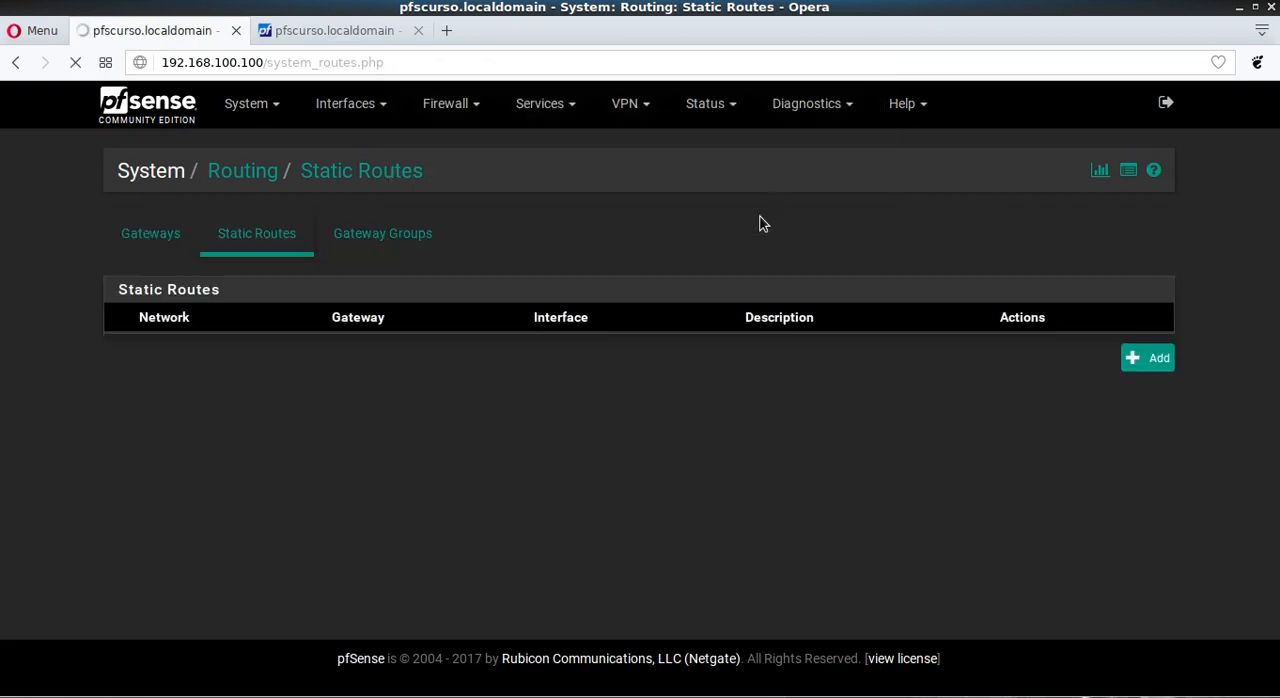
Step: Add a new gateway group and name it FailOverPA
{"action": "left_click", "coordinate": [361, 256]}
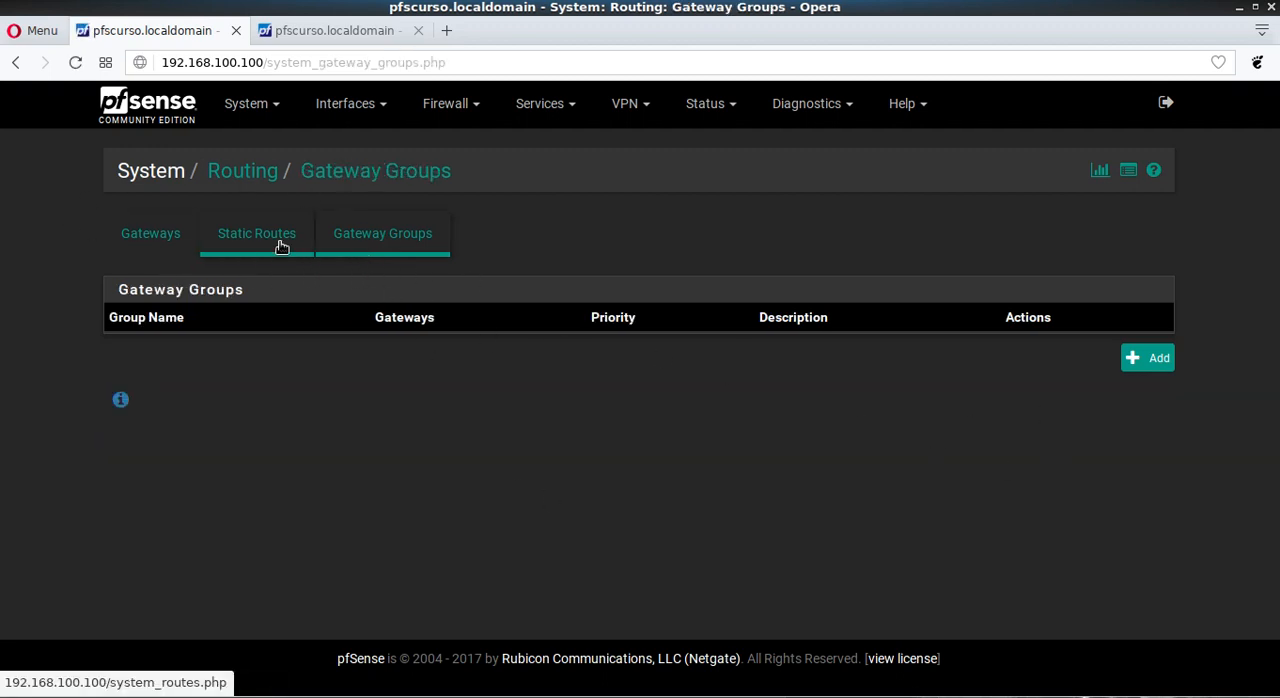
{"action": "left_click", "coordinate": [1133, 359]}
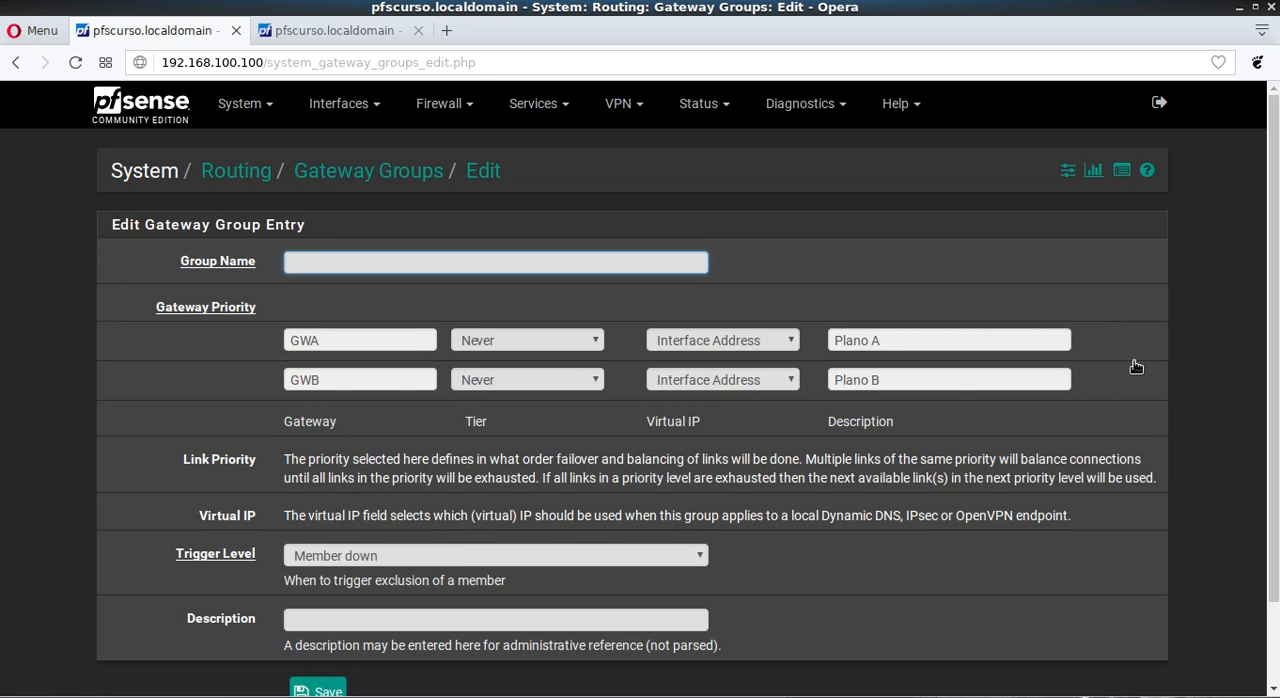
{"action": "type", "text": "Fai"}
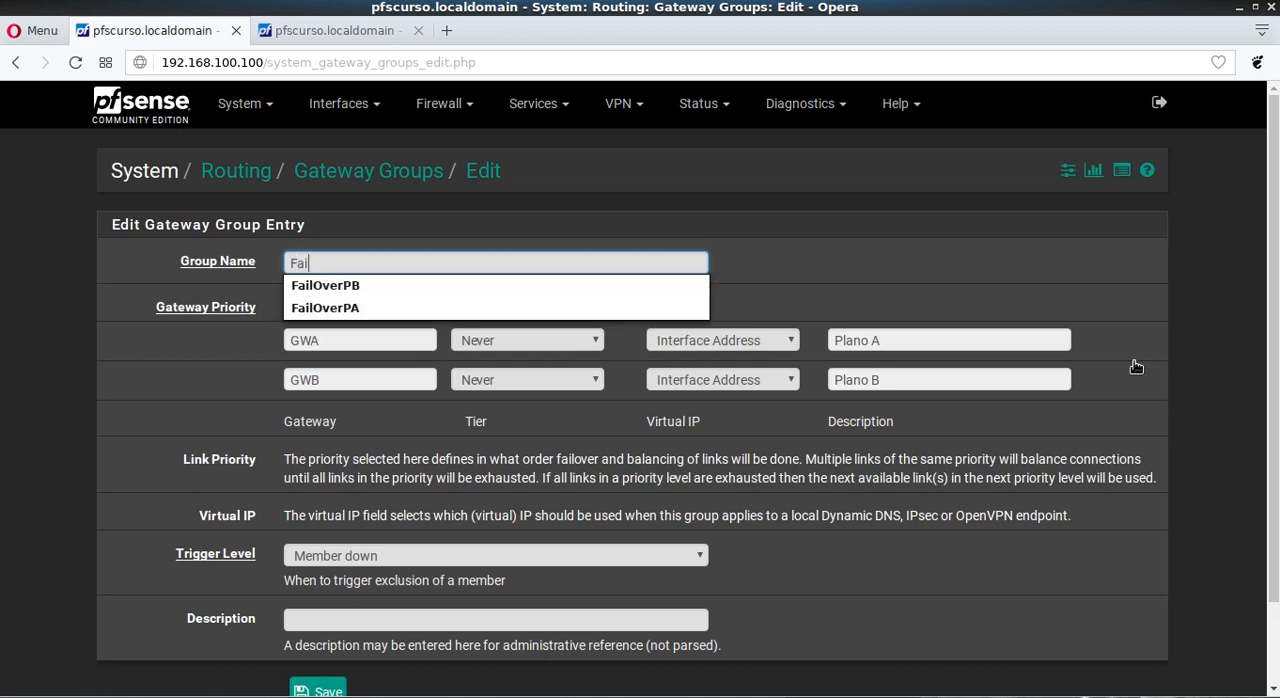
{"action": "key", "text": "Down"}
{"action": "key", "text": "Down"}
{"action": "key", "text": "Tab"}
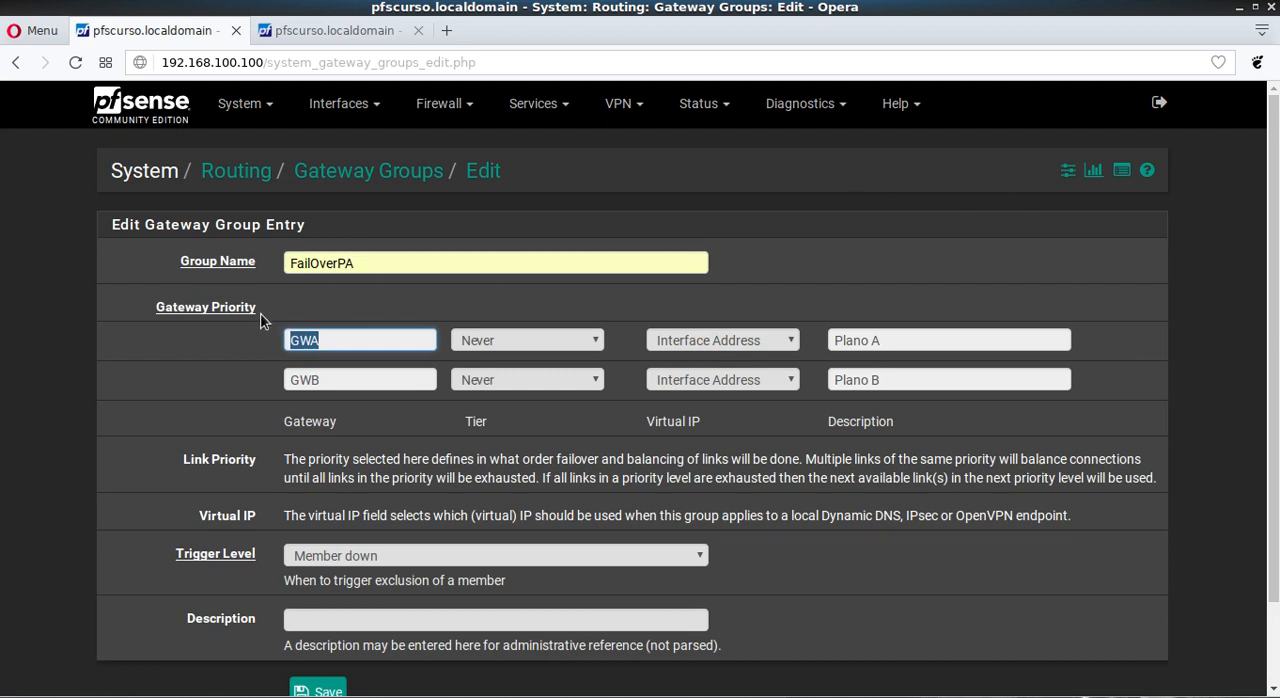
{"action": "left_click", "coordinate": [82, 325]}
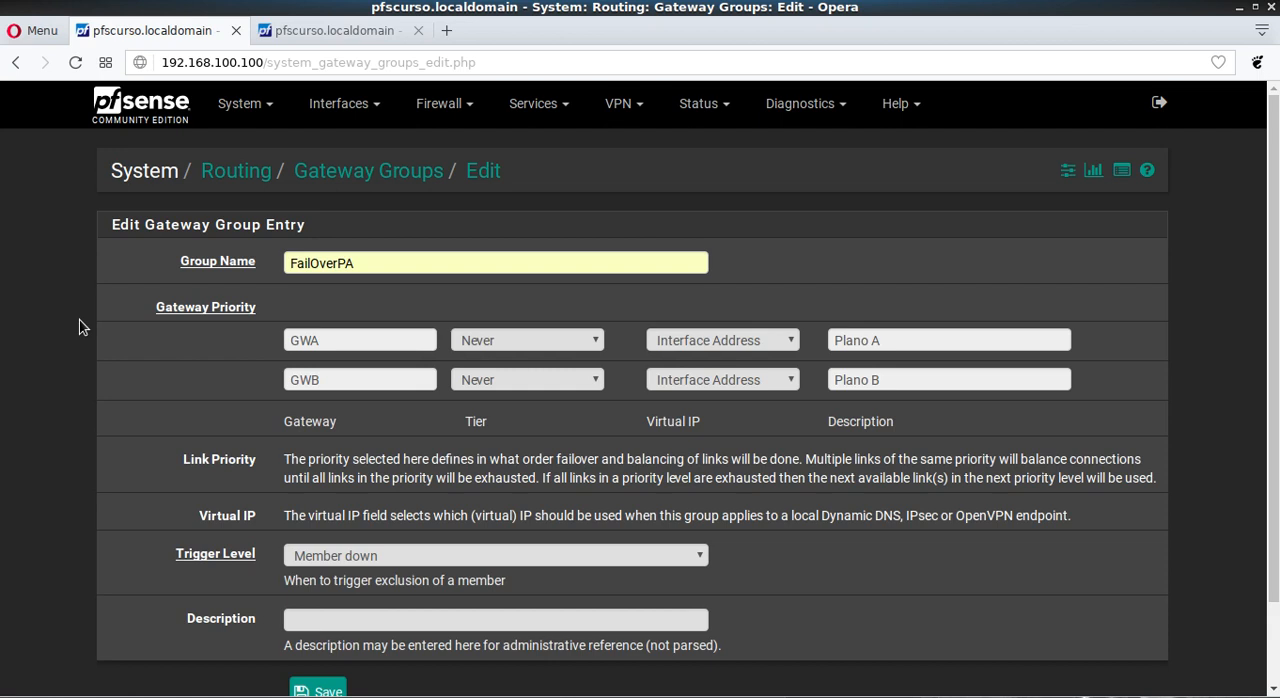
Step: Set the group's gateway priorities to Tier 1 for GWA and Tier 2 for GWB
{"action": "left_click", "coordinate": [520, 344]}
{"action": "left_click", "coordinate": [511, 380]}
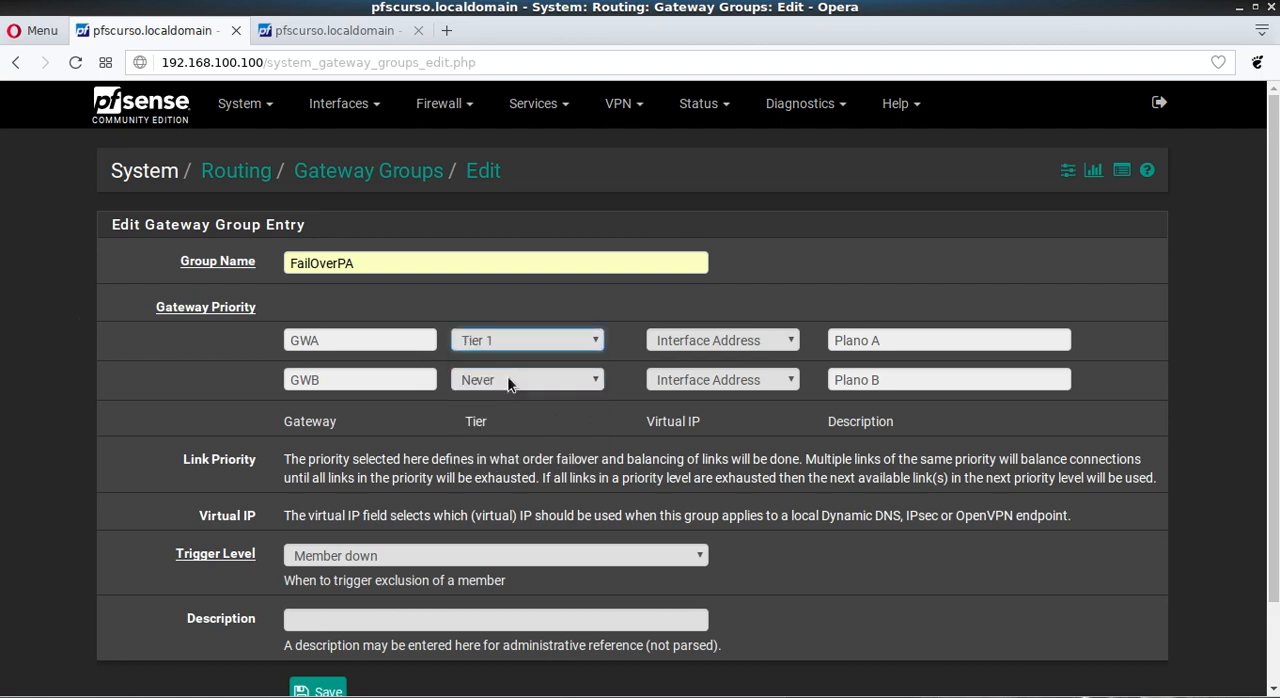
{"action": "left_click", "coordinate": [508, 382]}
{"action": "left_click", "coordinate": [502, 436]}
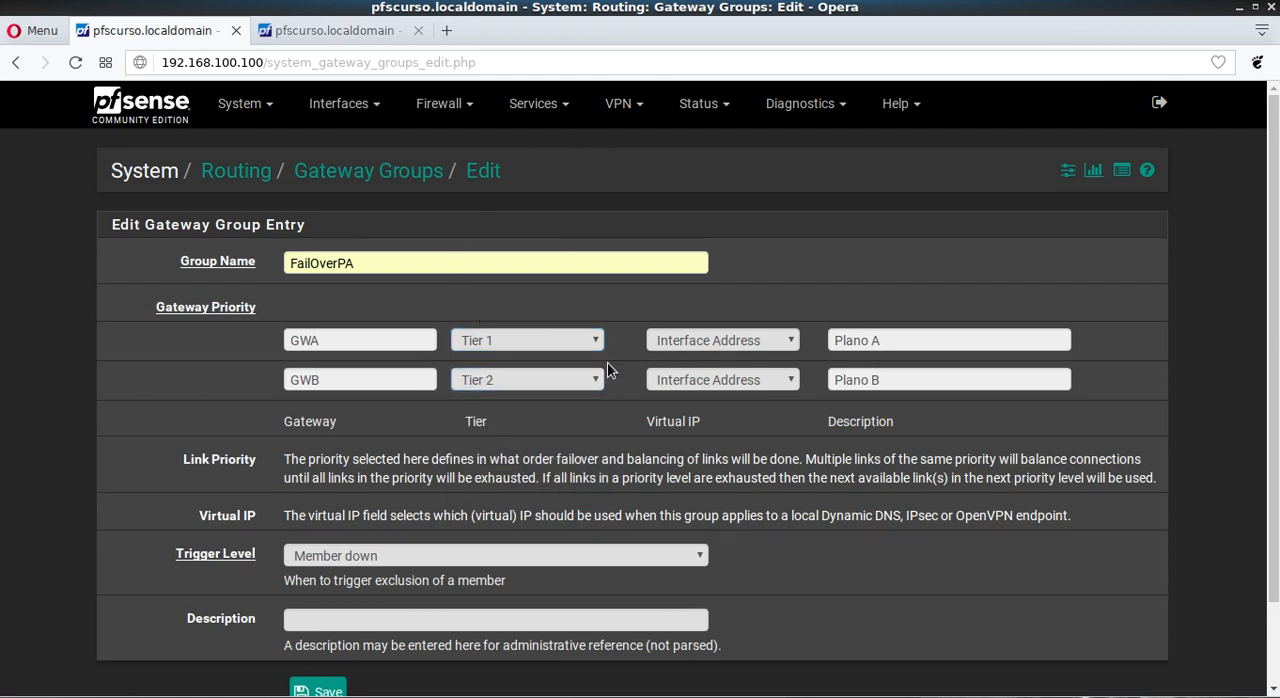
Step: Examine GWA's virtual IP setting and the group's trigger level options, and compare them with the gateway readings on the dashboard in the second browser tab
{"action": "left_click", "coordinate": [691, 344]}
{"action": "left_click", "coordinate": [700, 342]}
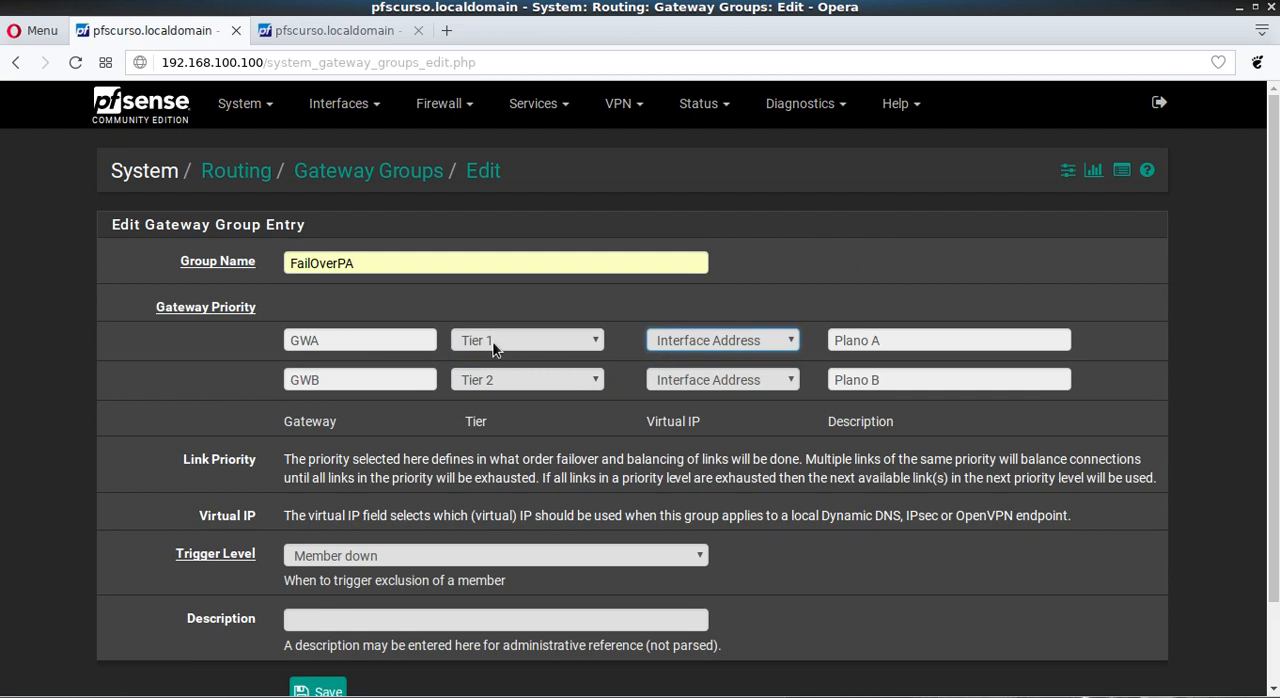
{"action": "left_click", "coordinate": [74, 471]}
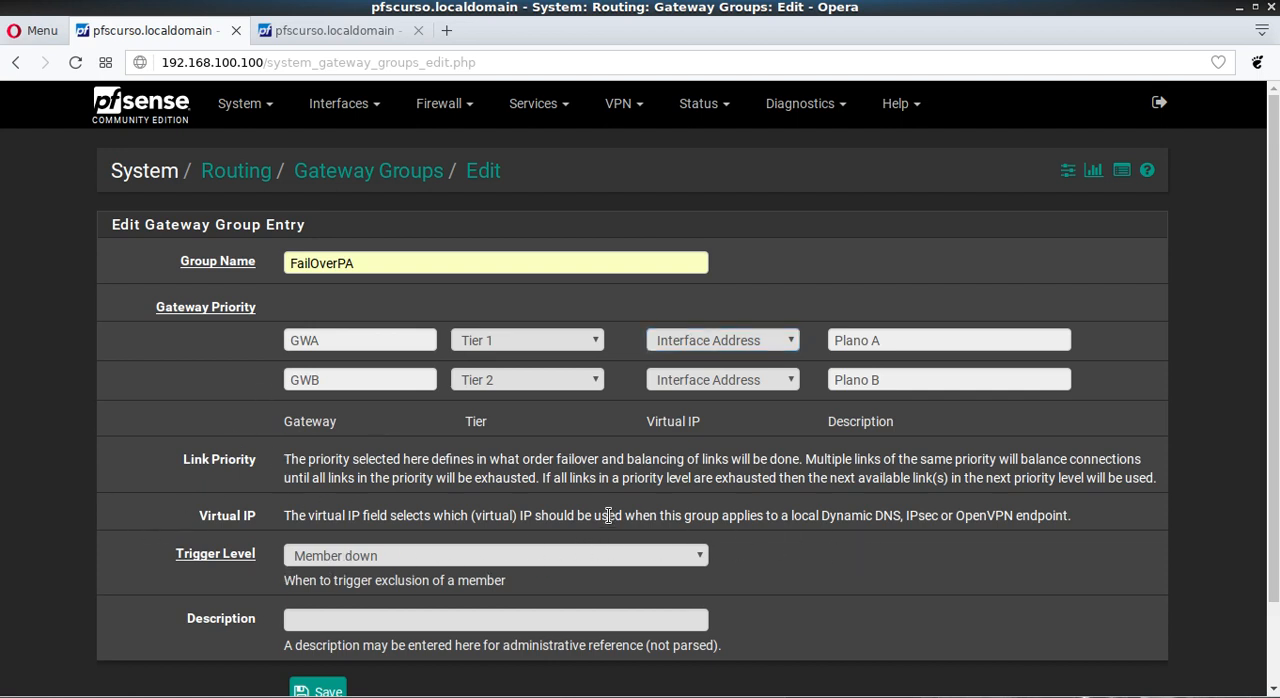
{"action": "left_click", "coordinate": [680, 566]}
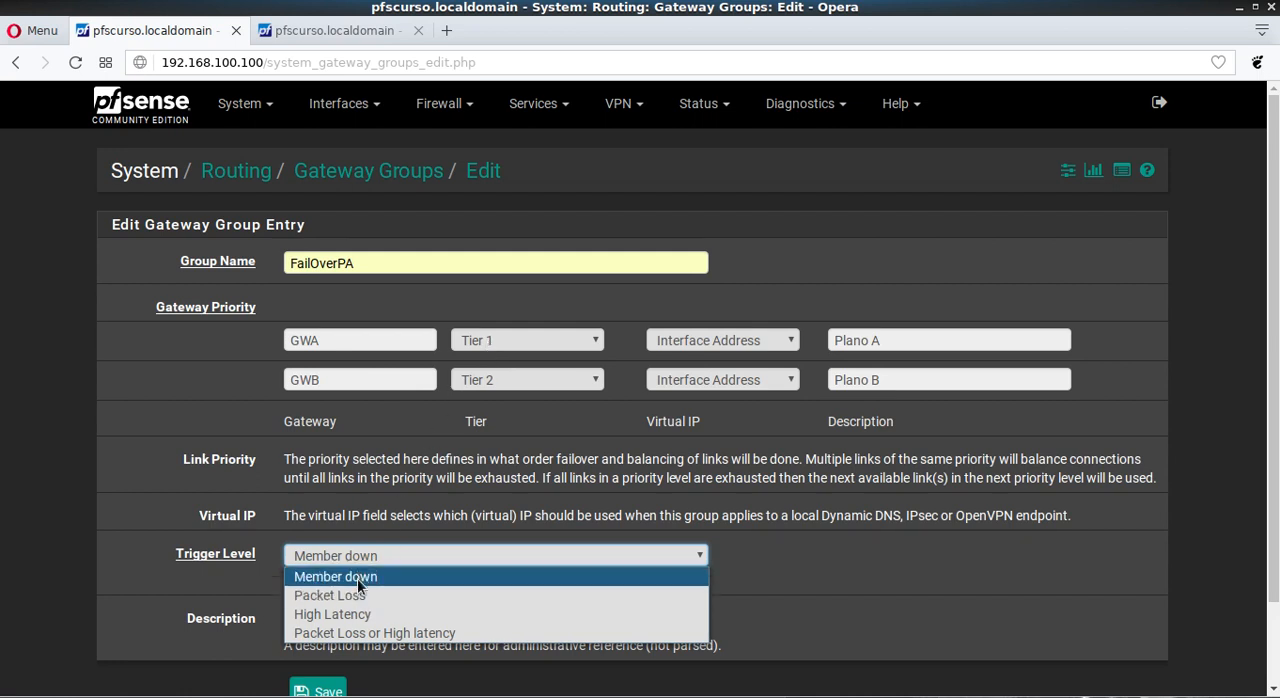
{"action": "left_click", "coordinate": [326, 30]}
{"action": "left_click", "coordinate": [388, 31]}
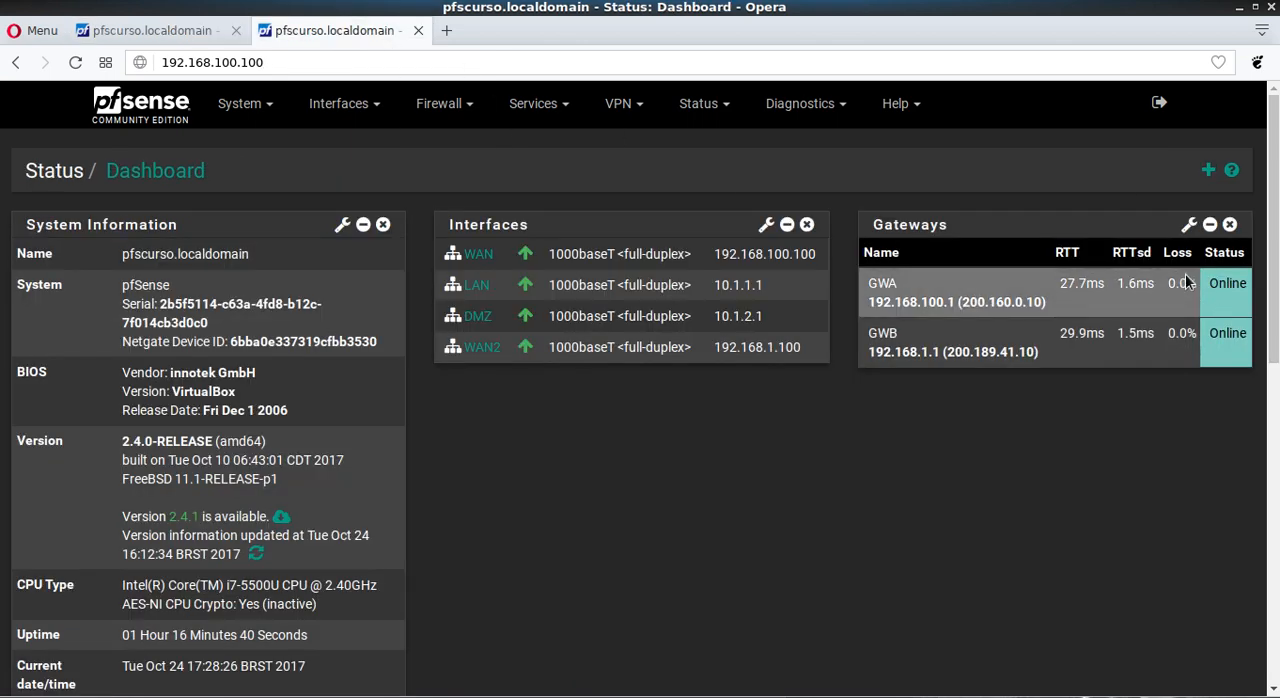
{"action": "left_click", "coordinate": [125, 31]}
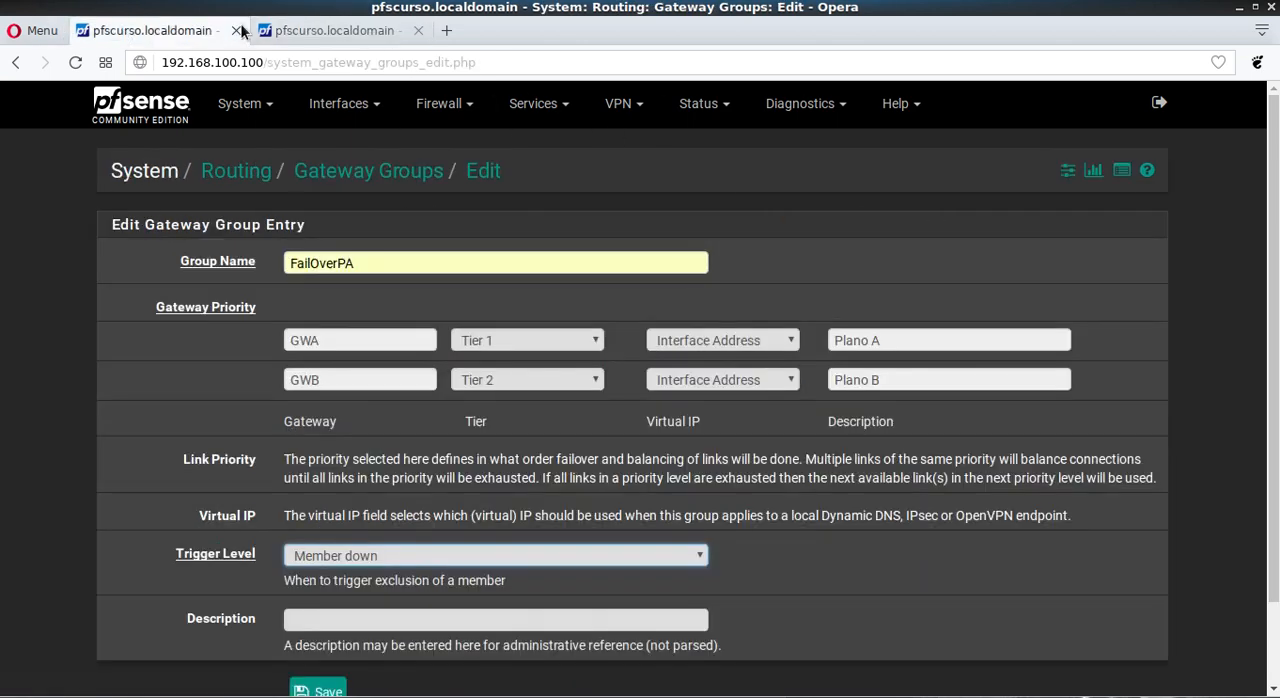
{"action": "left_click", "coordinate": [290, 30]}
{"action": "left_click", "coordinate": [150, 31]}
Step: Set the trigger level to Packet Loss, check the gateways' loss readings on the dashboard, and return to the group form
{"action": "left_click", "coordinate": [409, 550]}
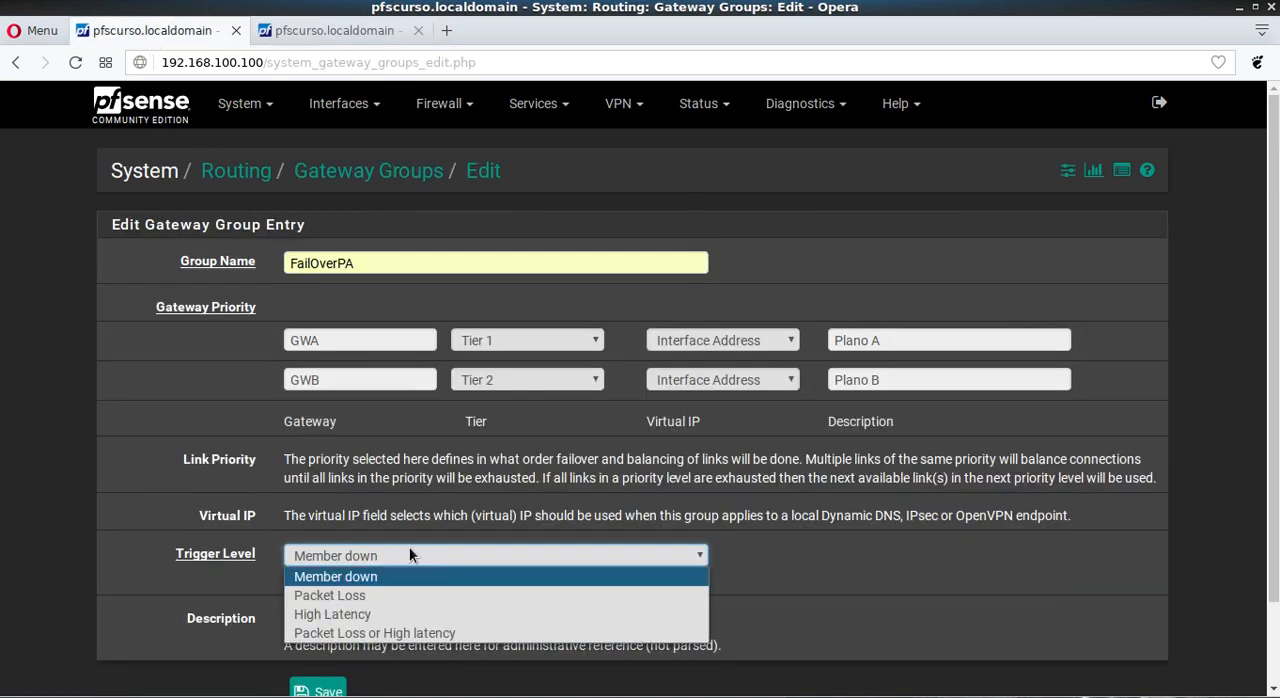
{"action": "left_click", "coordinate": [343, 600]}
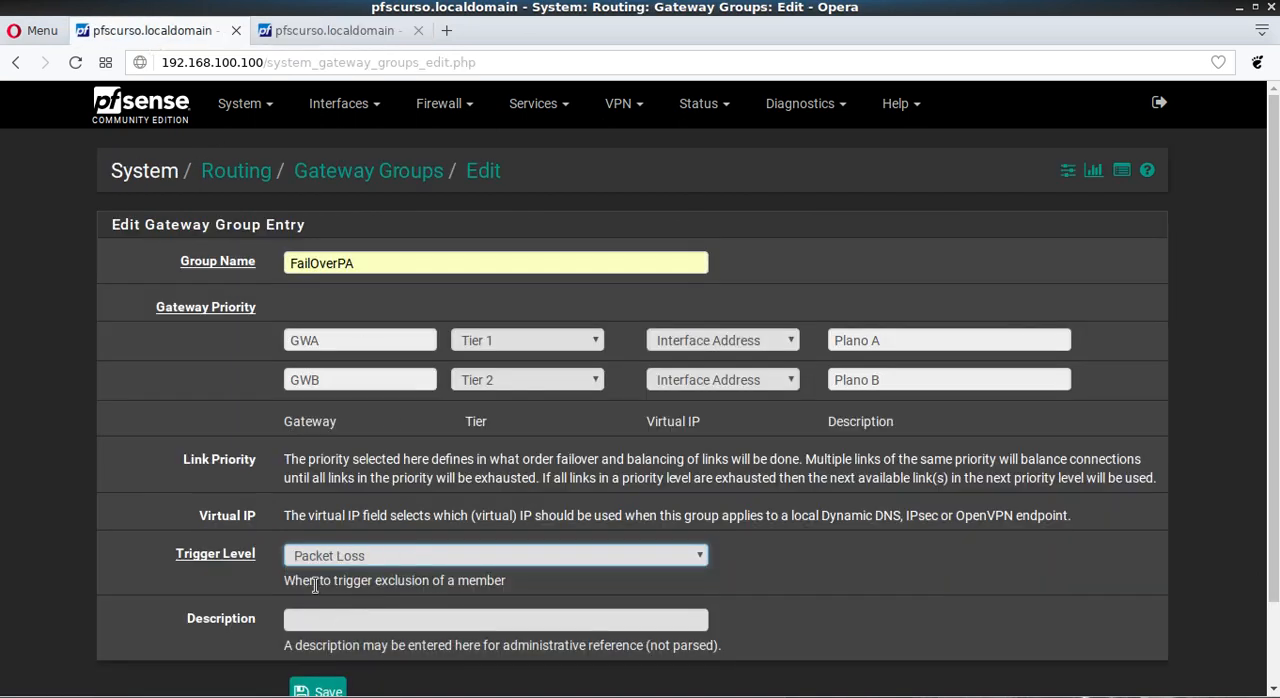
{"action": "left_click", "coordinate": [340, 30]}
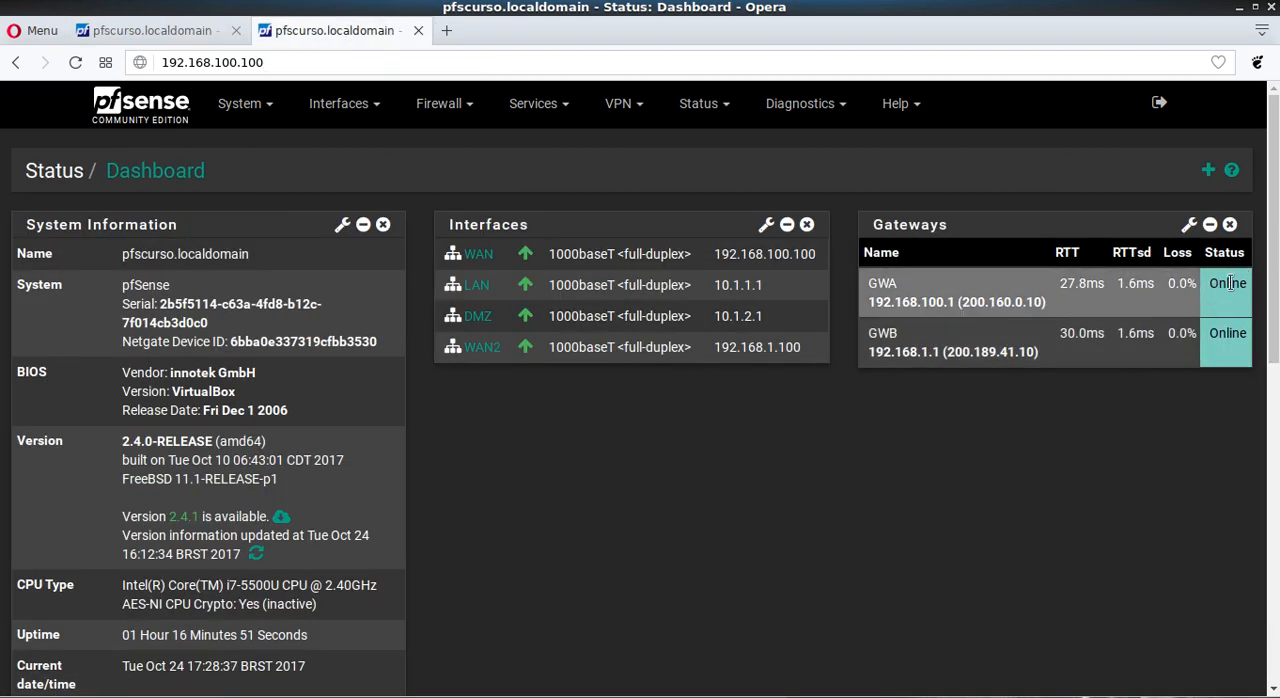
{"action": "left_click", "coordinate": [163, 30]}
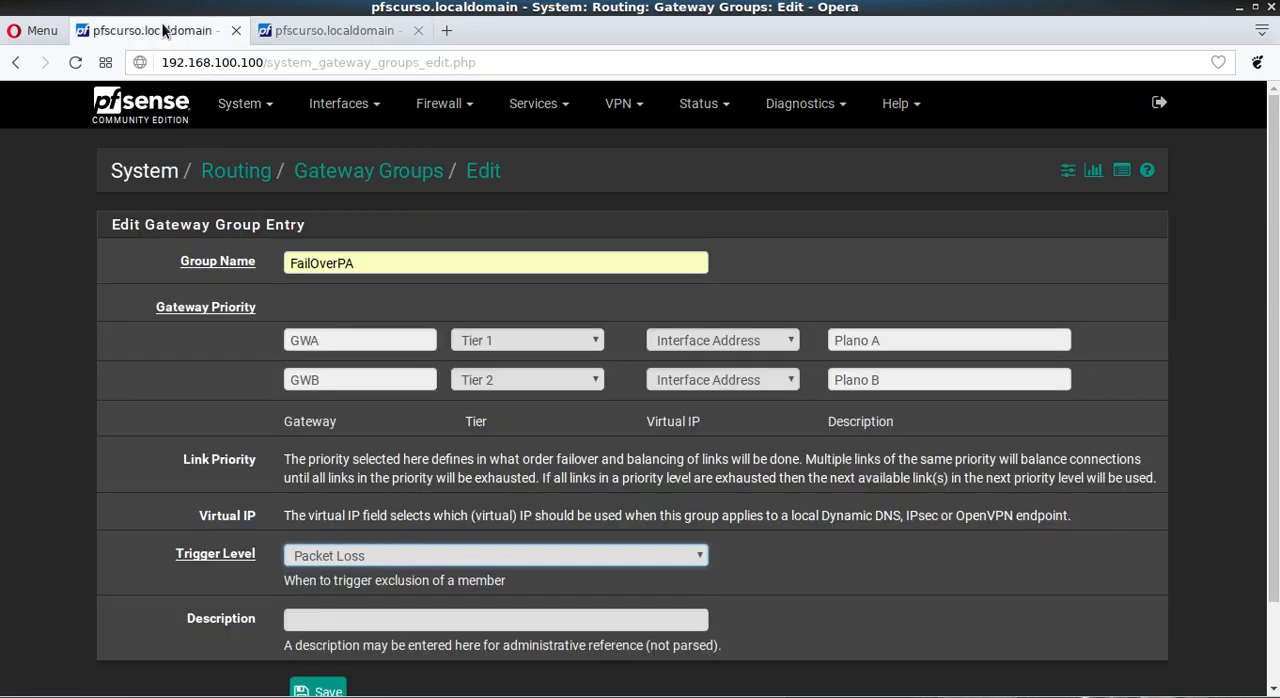
Step: Set the trigger level to High Latency, check the gateway readings on the dashboard, and return to the group form
{"action": "left_click", "coordinate": [376, 562]}
{"action": "left_click", "coordinate": [360, 610]}
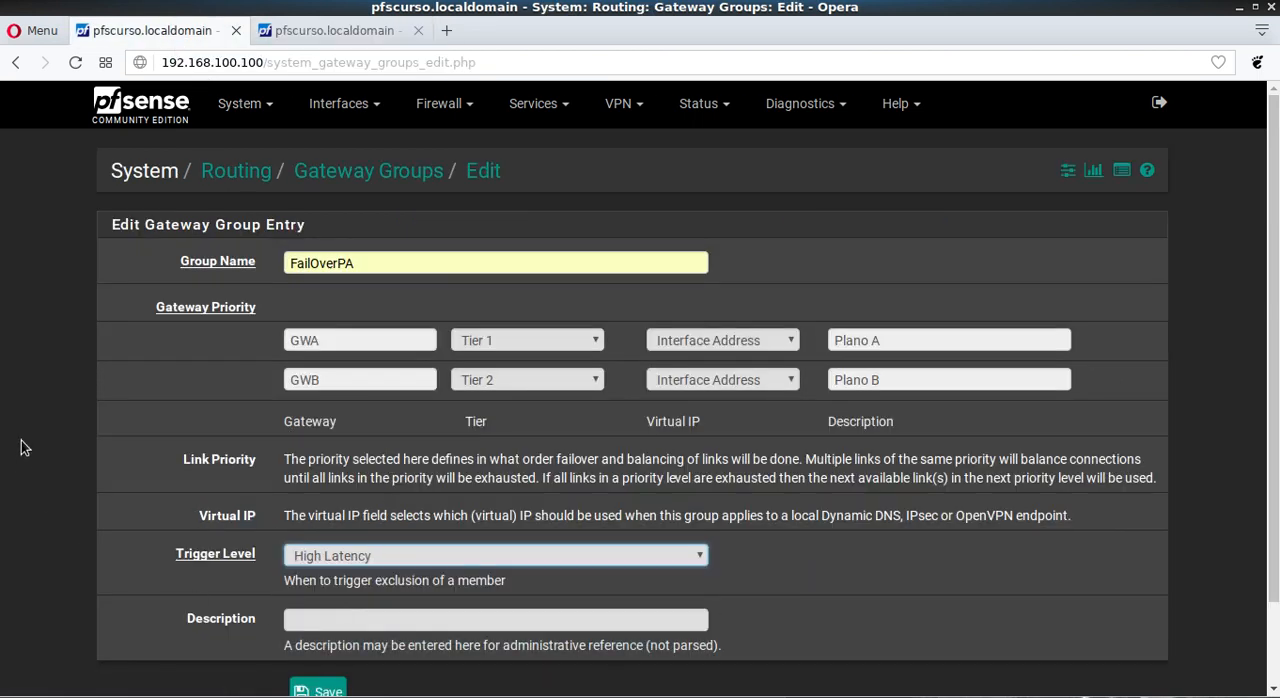
{"action": "left_click", "coordinate": [313, 32]}
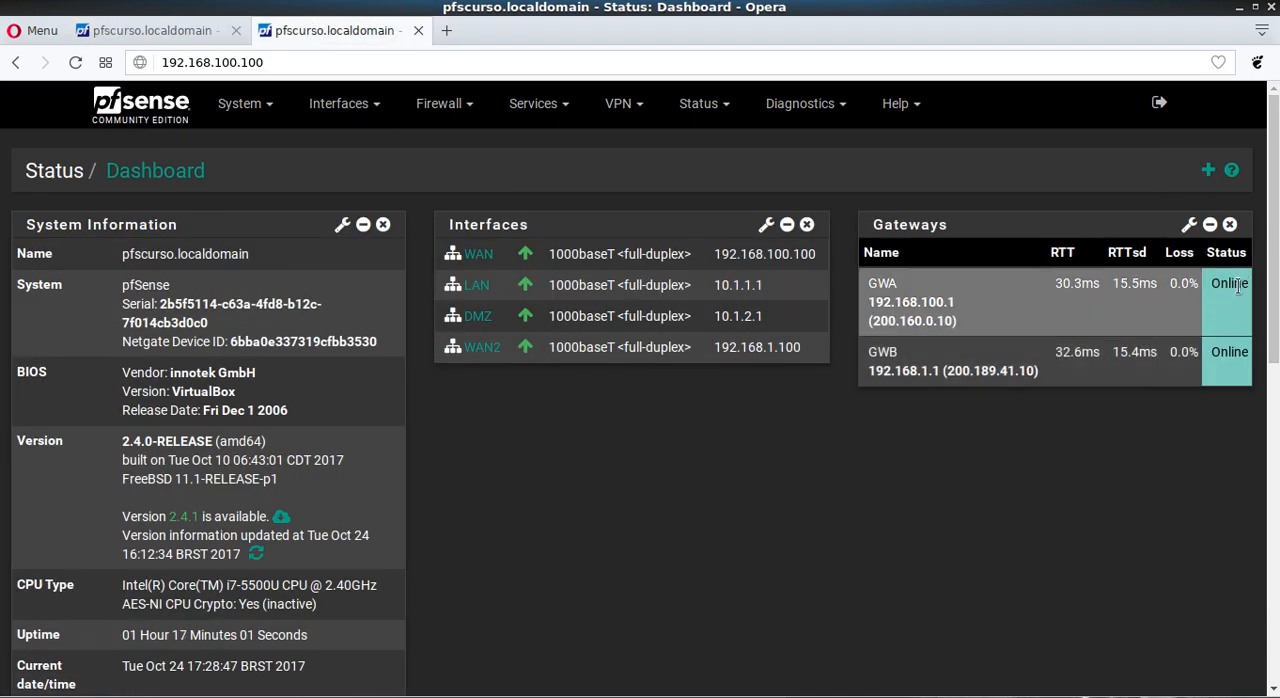
{"action": "left_click", "coordinate": [163, 36]}
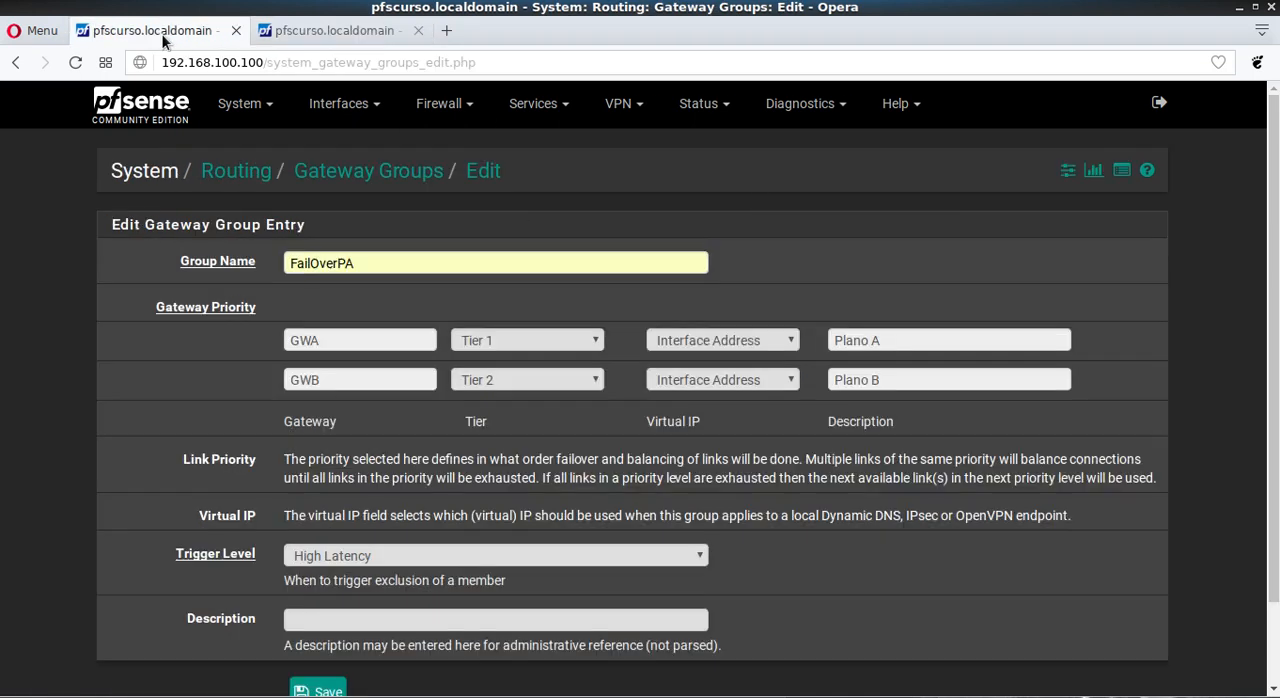
Step: Try the Packet Loss or High latency trigger level and compare it with the loss and latency readings on the dashboard
{"action": "left_click", "coordinate": [337, 557]}
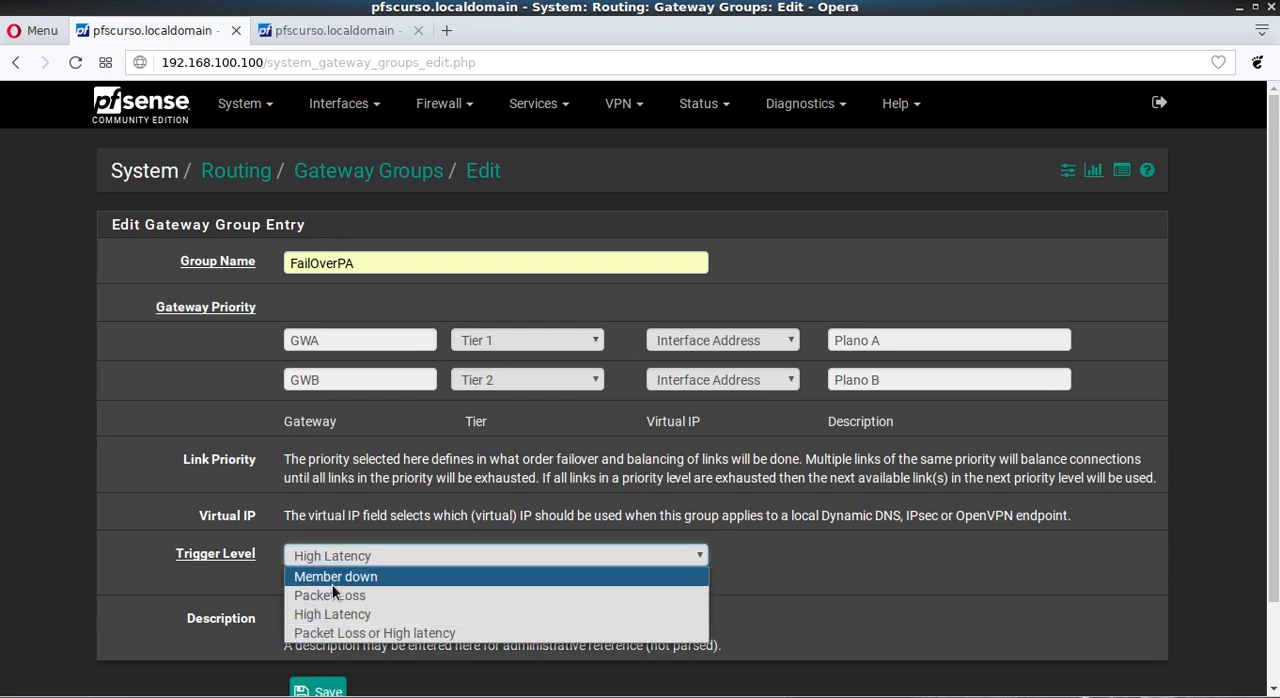
{"action": "left_click", "coordinate": [343, 636]}
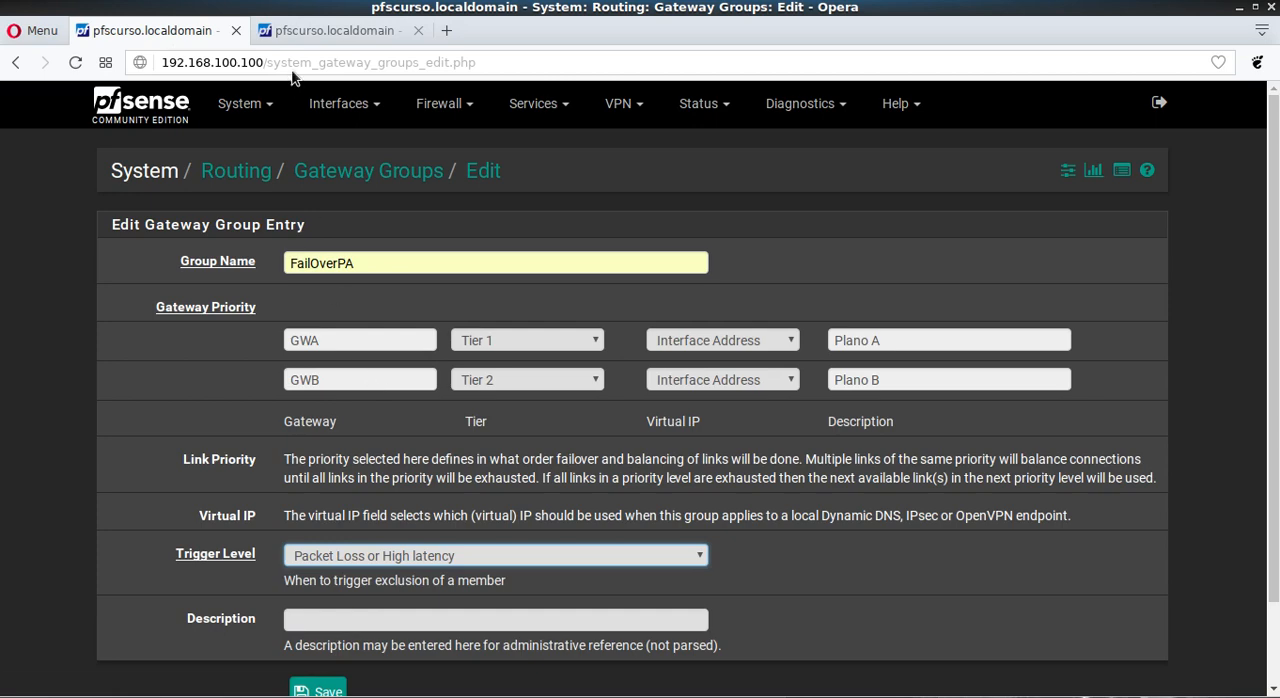
{"action": "left_click", "coordinate": [312, 30]}
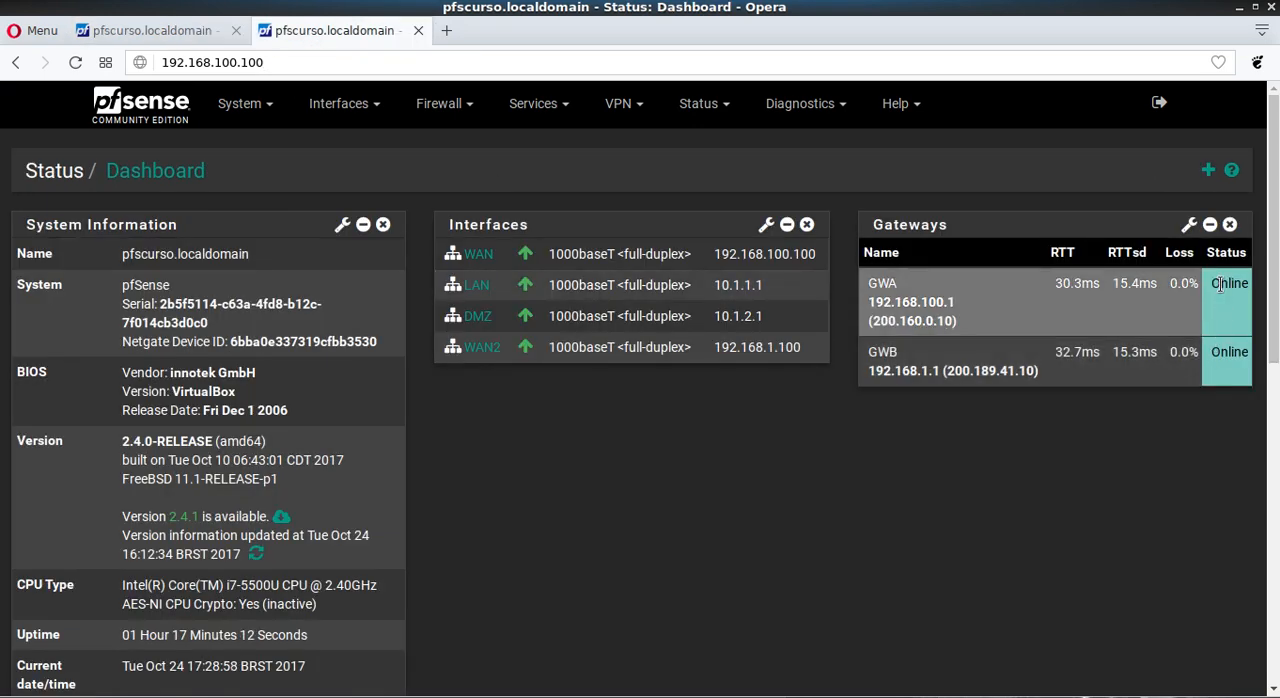
{"action": "left_click", "coordinate": [129, 31]}
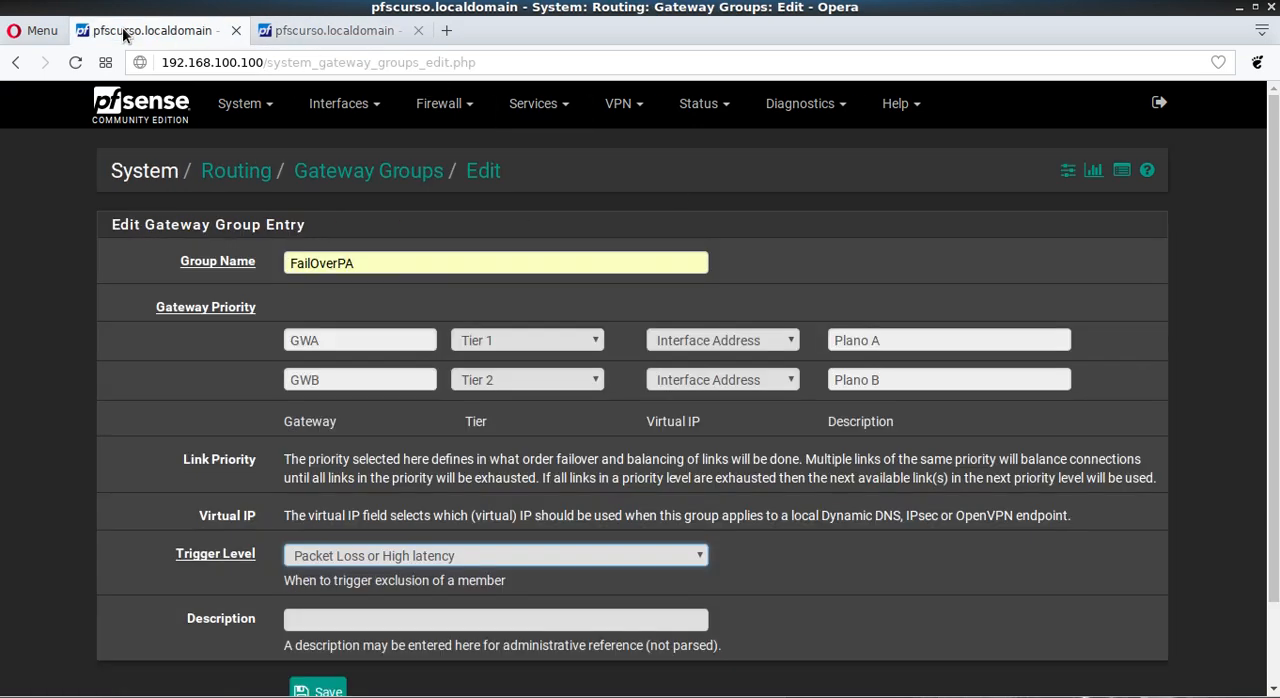
Step: Review the trigger level options for the FailOverPA group and choose Member down
{"action": "left_click", "coordinate": [388, 557]}
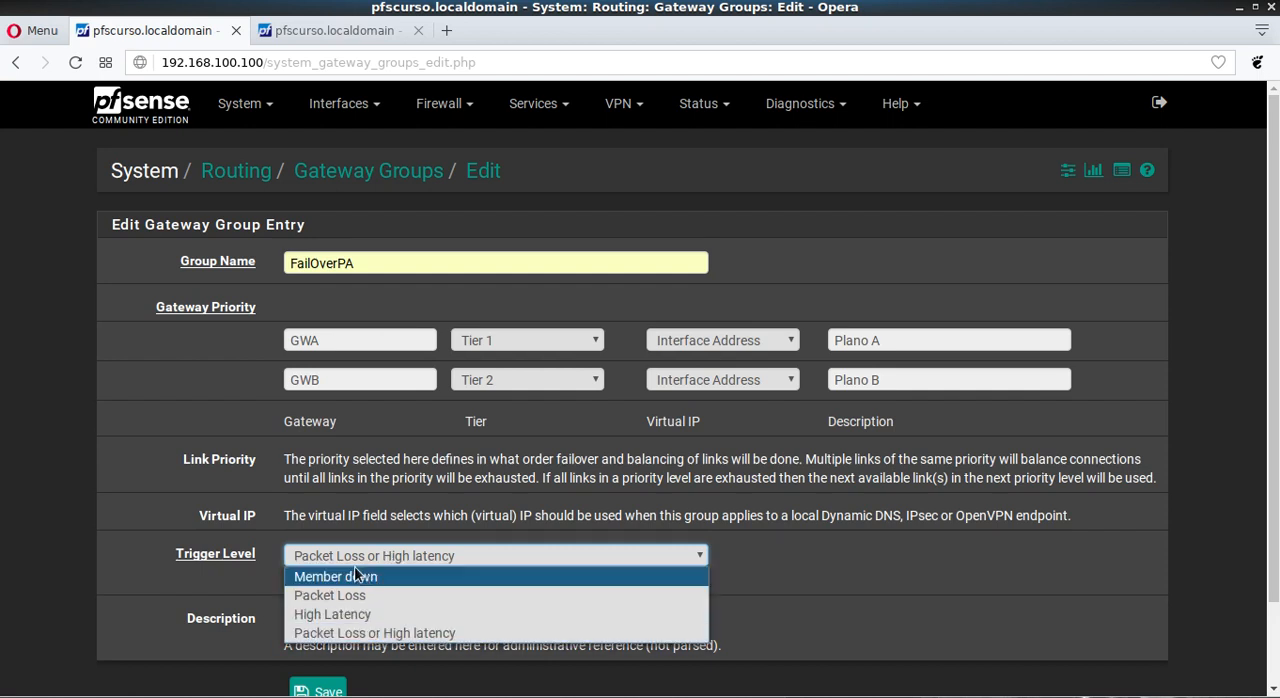
{"action": "left_click", "coordinate": [85, 459]}
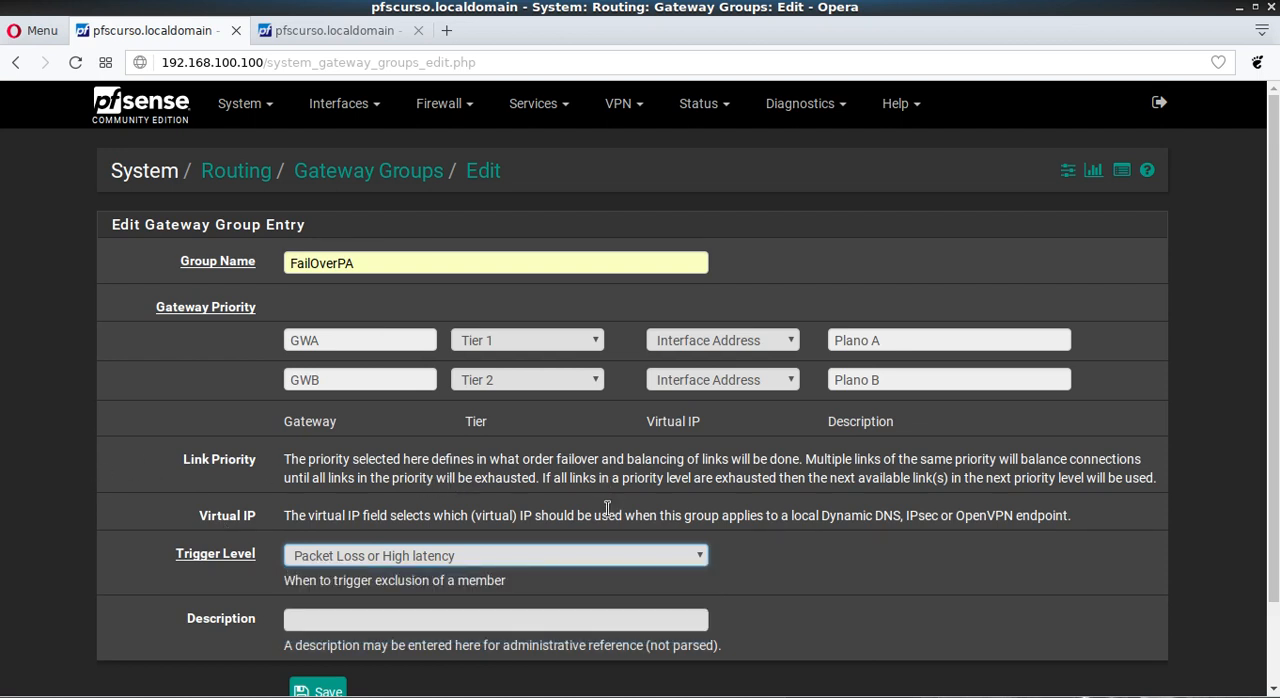
{"action": "left_click", "coordinate": [447, 561]}
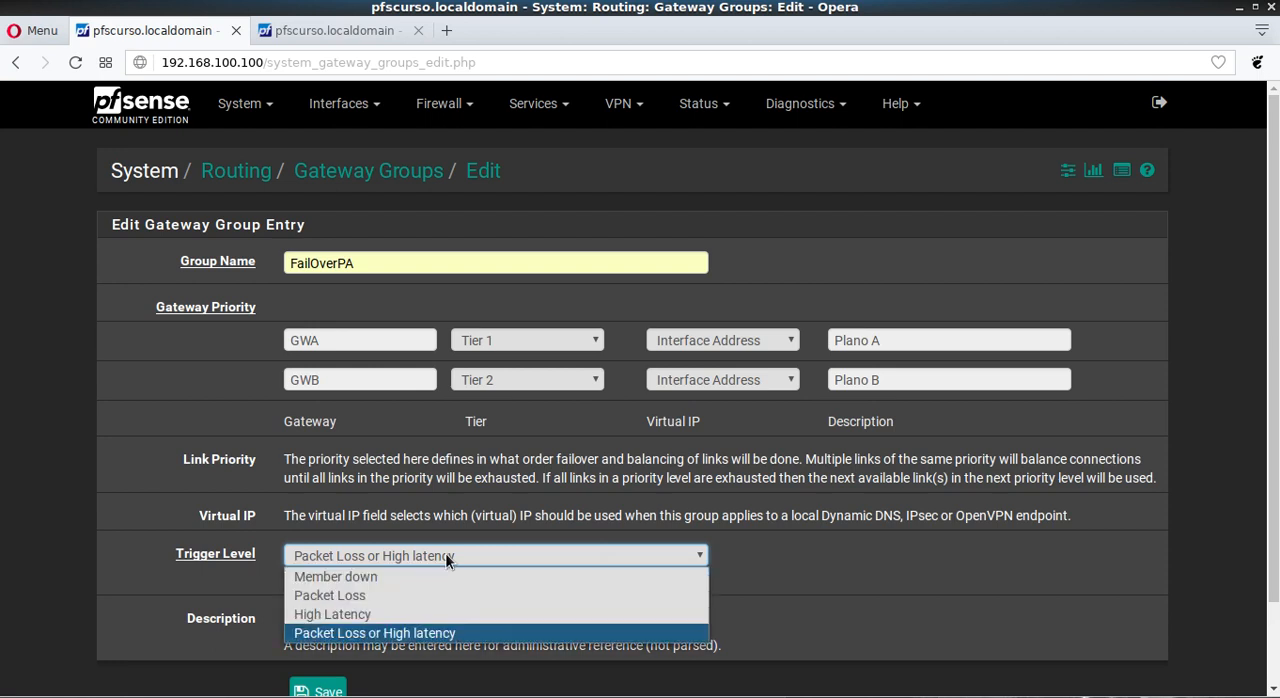
{"action": "left_click", "coordinate": [357, 578]}
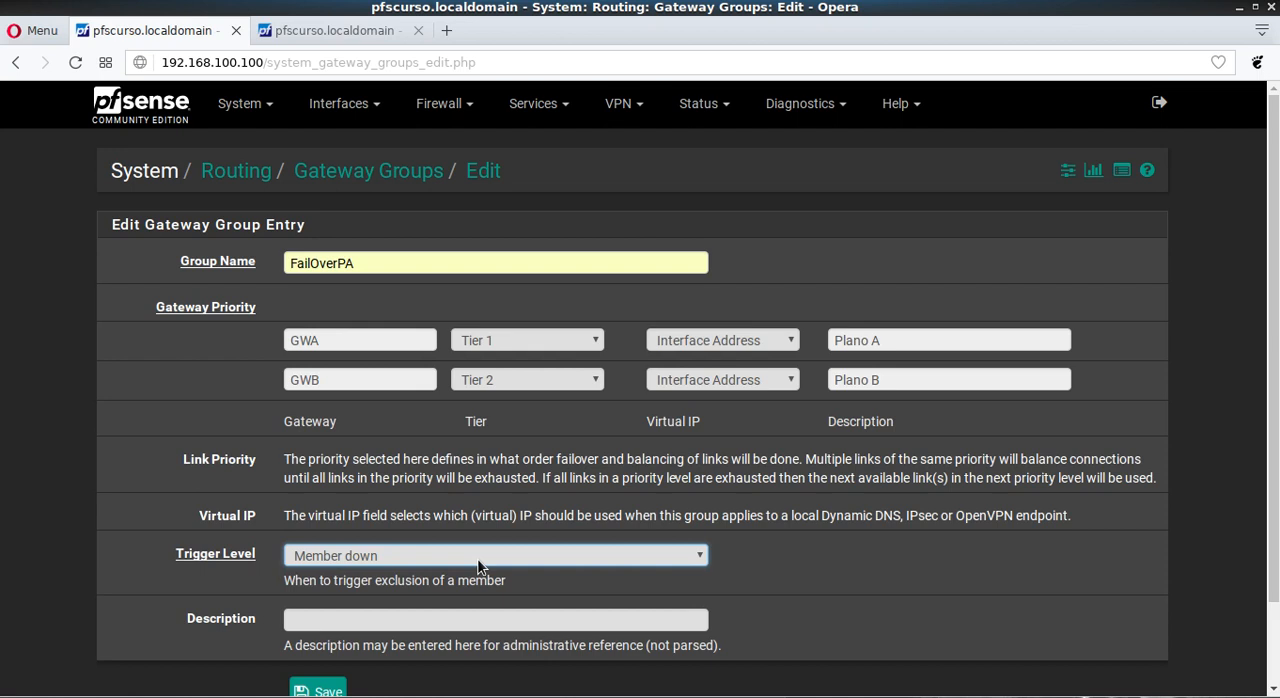
Step: Set FailOverPA's trigger level to Packet Loss or High latency, then save the group and apply the changes
{"action": "left_click", "coordinate": [319, 556]}
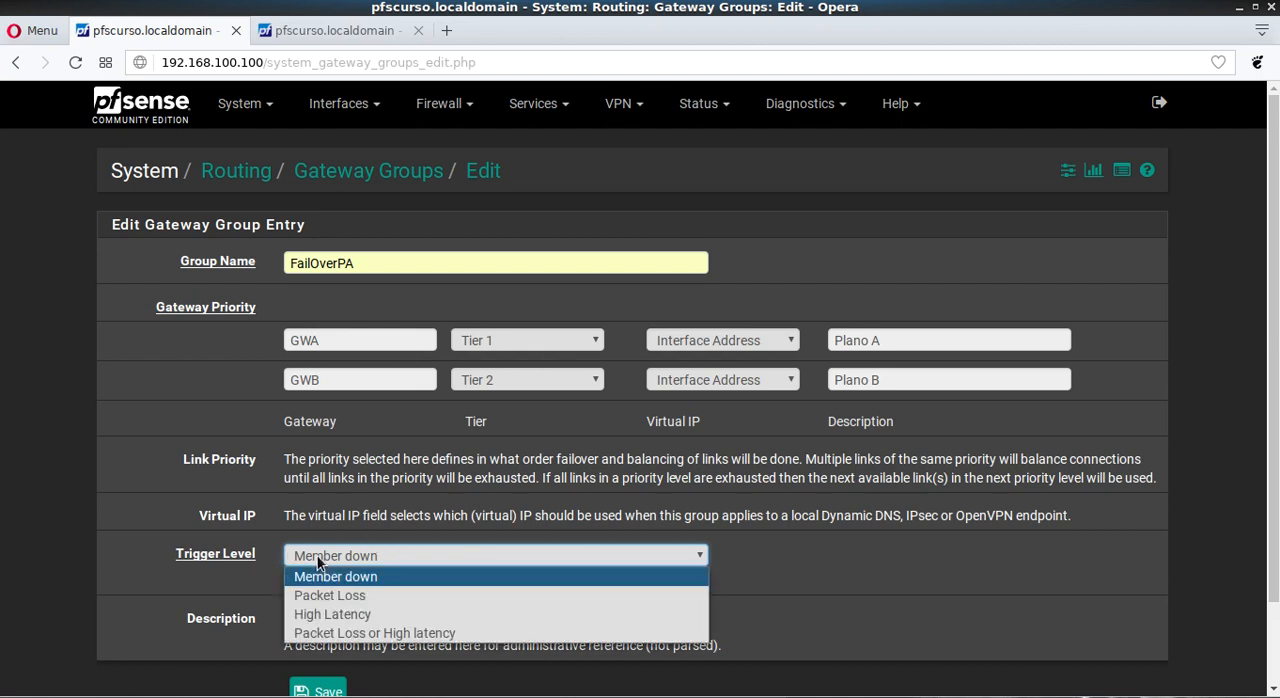
{"action": "left_click", "coordinate": [403, 635]}
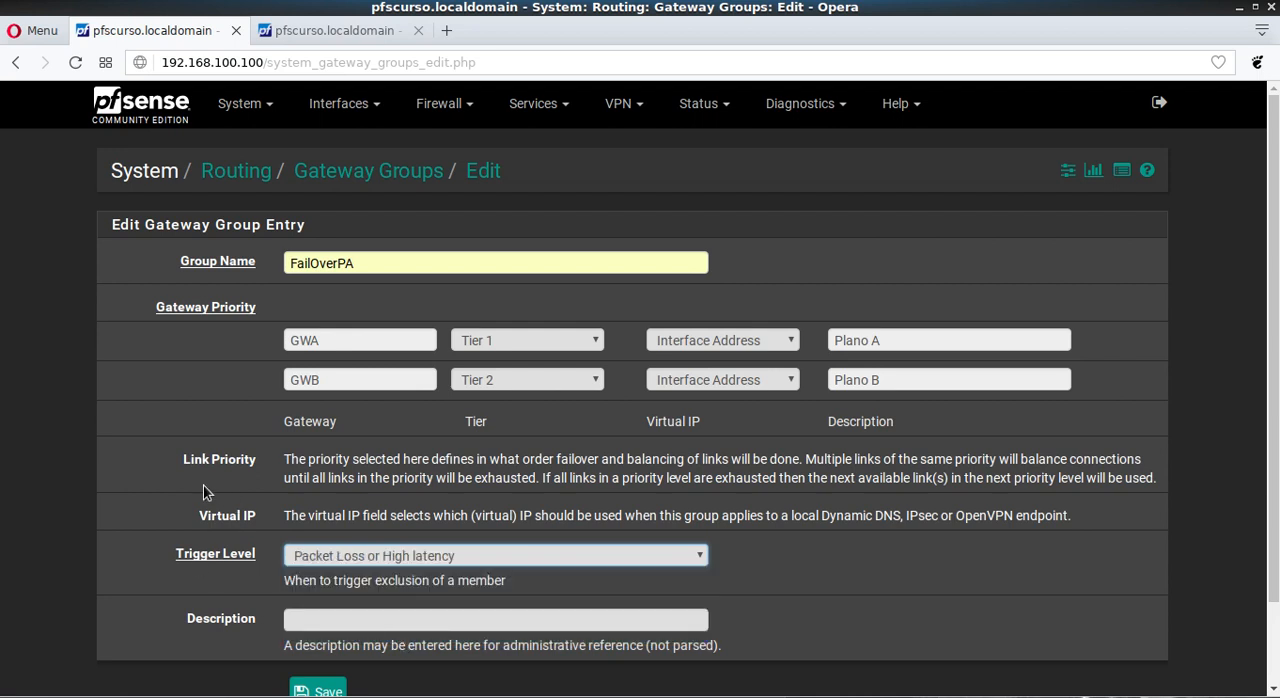
{"action": "scroll", "coordinate": [205, 490], "scroll_direction": "down", "scroll_amount": 1}
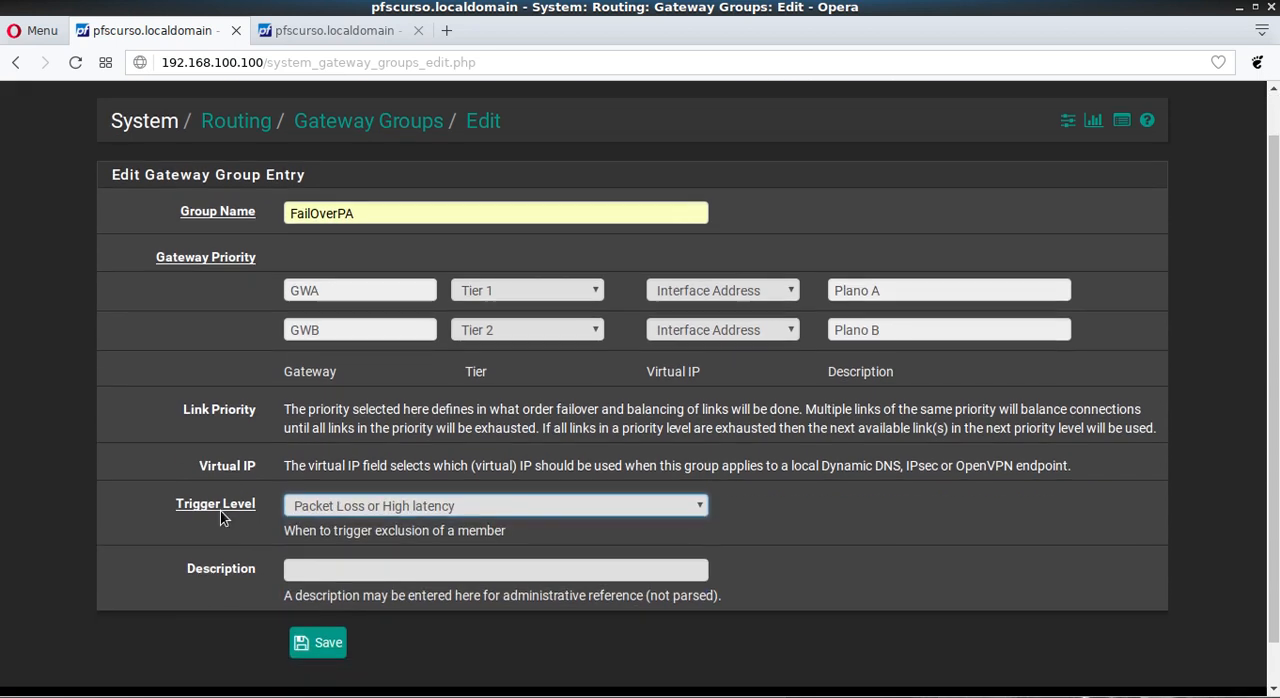
{"action": "left_click", "coordinate": [330, 645]}
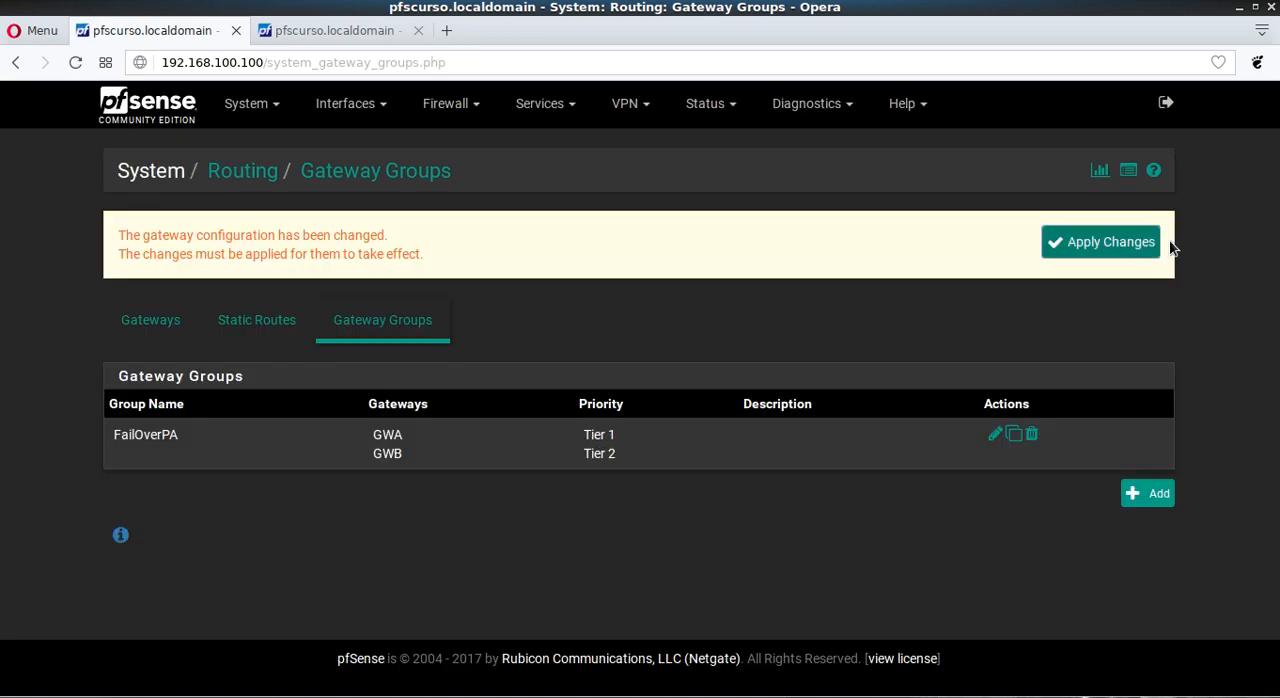
{"action": "left_click", "coordinate": [1108, 242]}
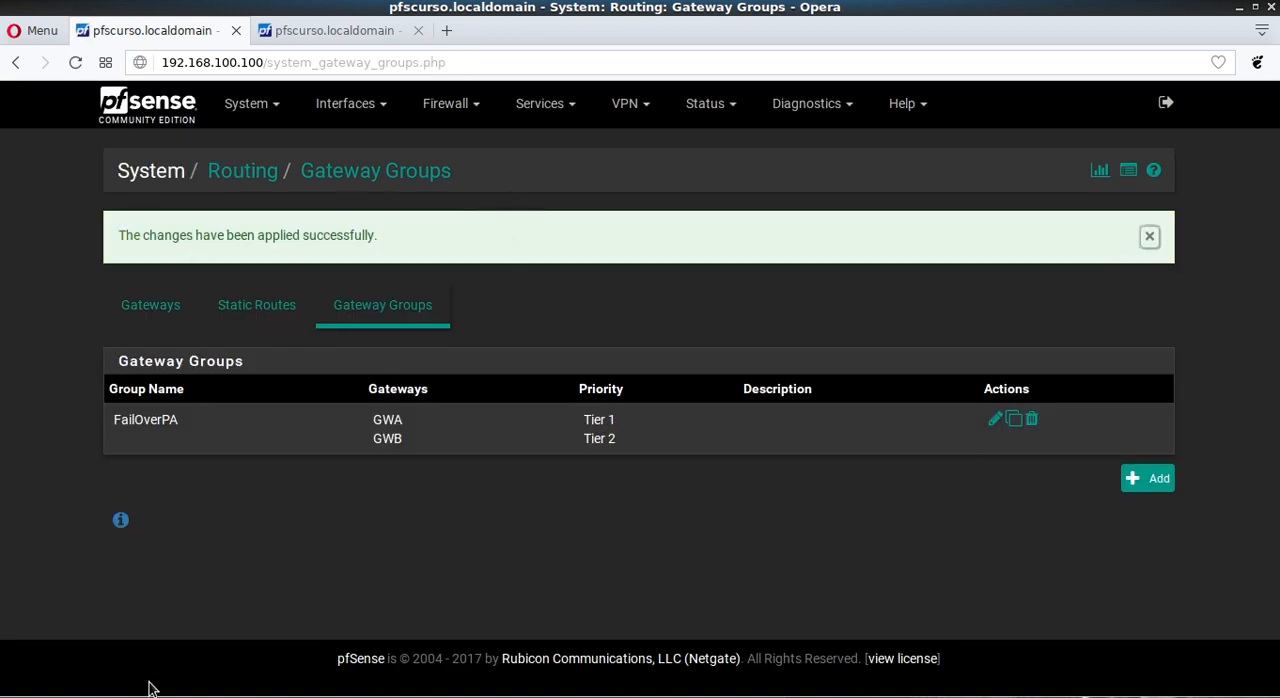
Step: Add a second gateway group and name it FailOverPB
{"action": "left_click", "coordinate": [1155, 484]}
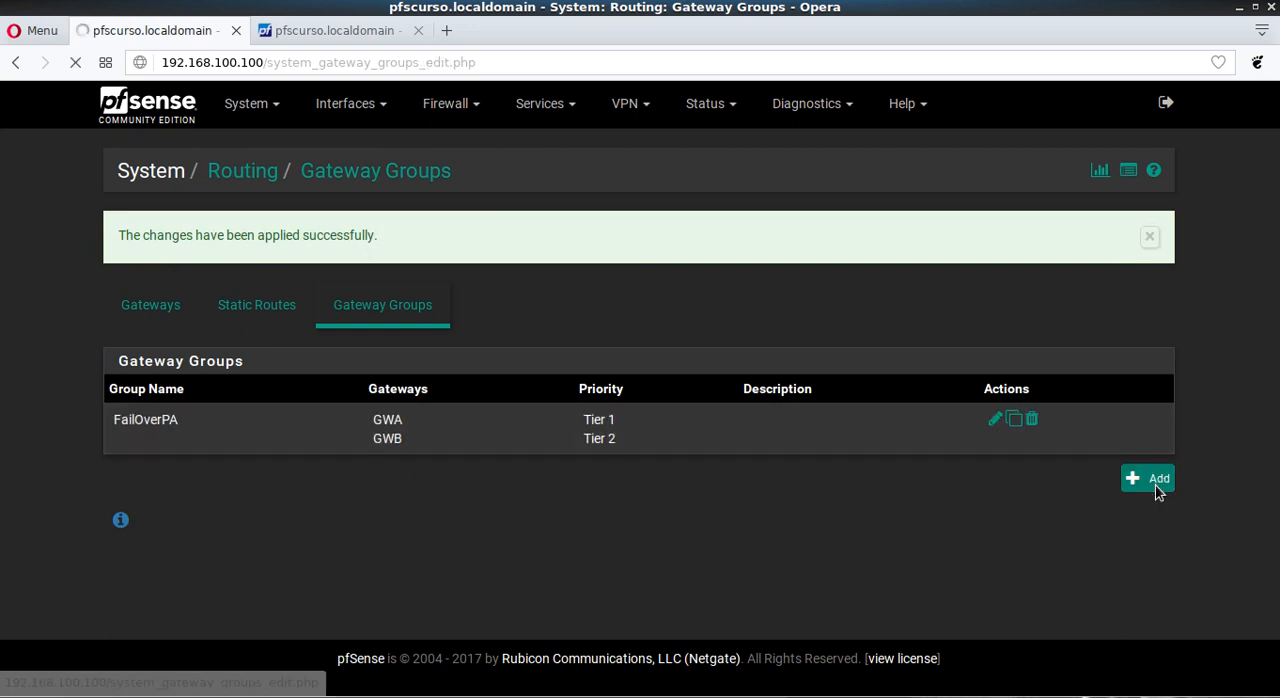
{"action": "type", "text": "Fa"}
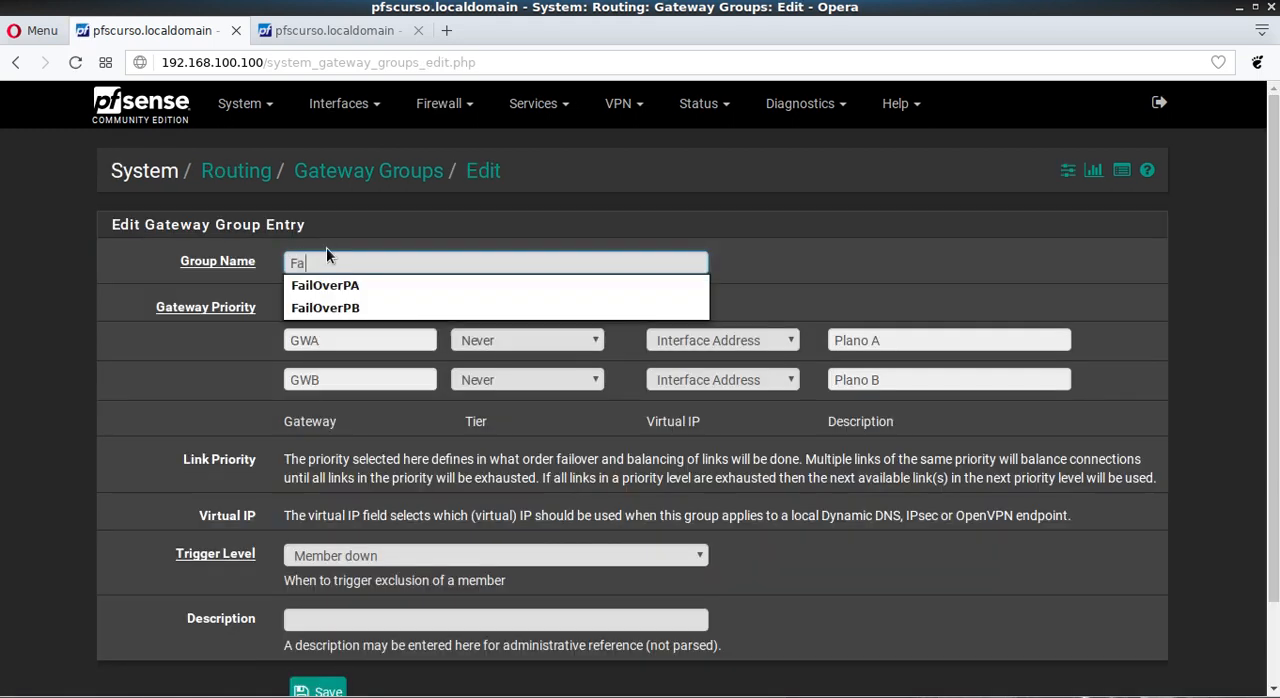
{"action": "key", "text": "Down"}
{"action": "key", "text": "Down"}
{"action": "key", "text": "Tab"}
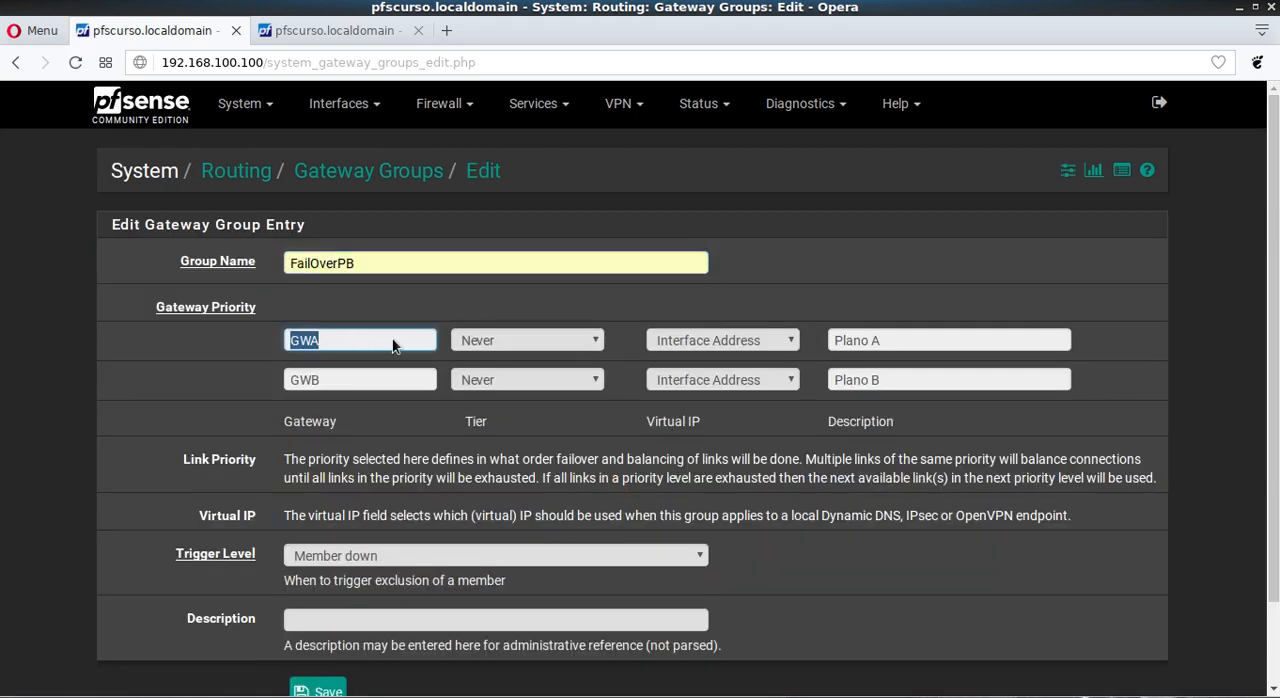
Step: Set the FailOverPB gateway priorities to Tier 2 for GWA and Tier 1 for GWB
{"action": "left_click", "coordinate": [548, 345]}
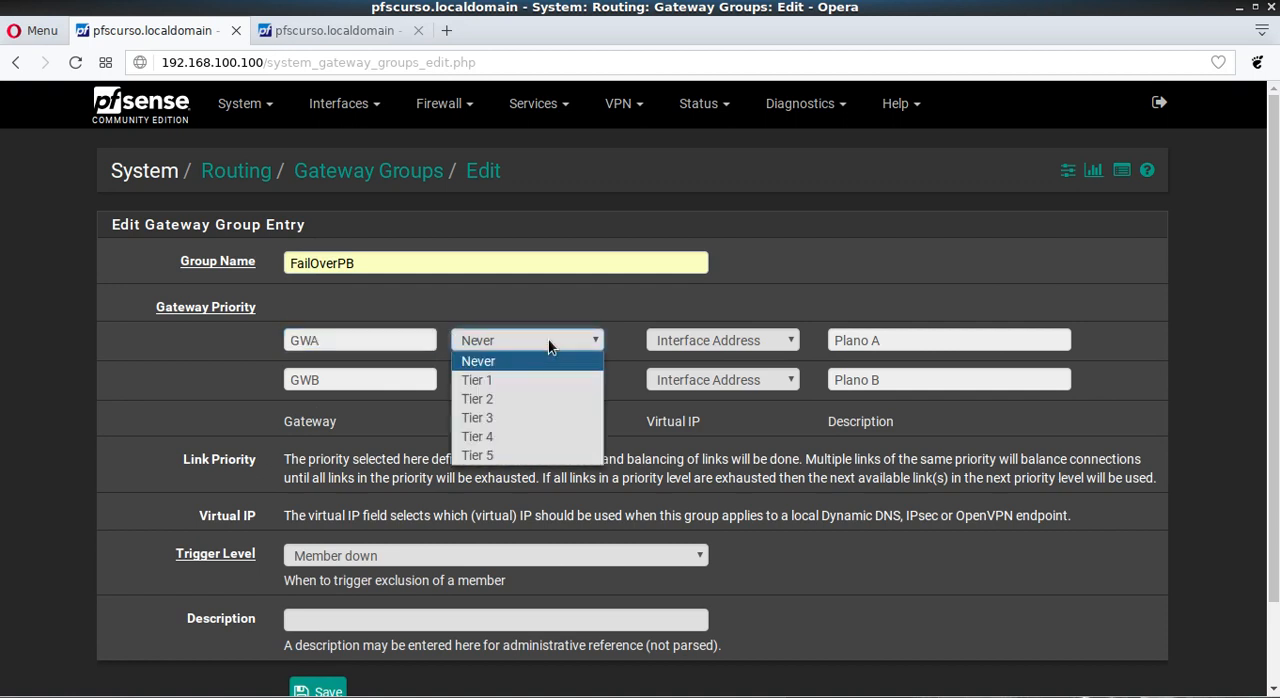
{"action": "left_click", "coordinate": [497, 397]}
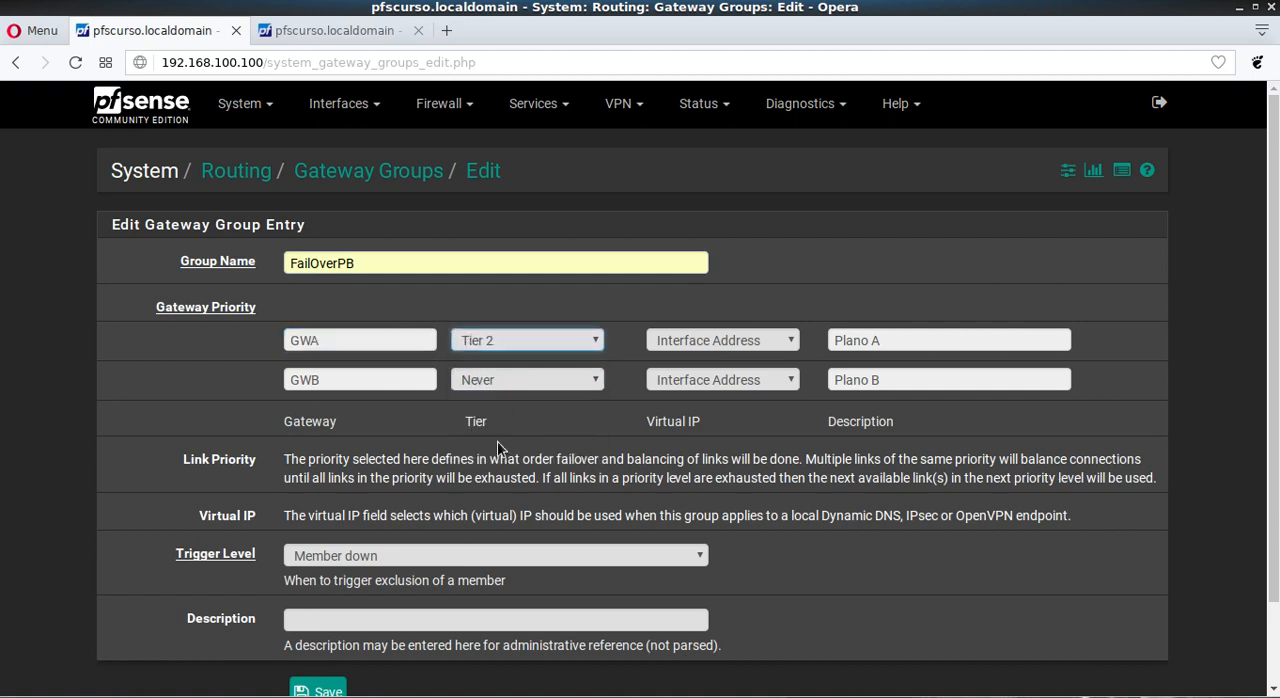
{"action": "left_click", "coordinate": [508, 385]}
{"action": "left_click", "coordinate": [478, 419]}
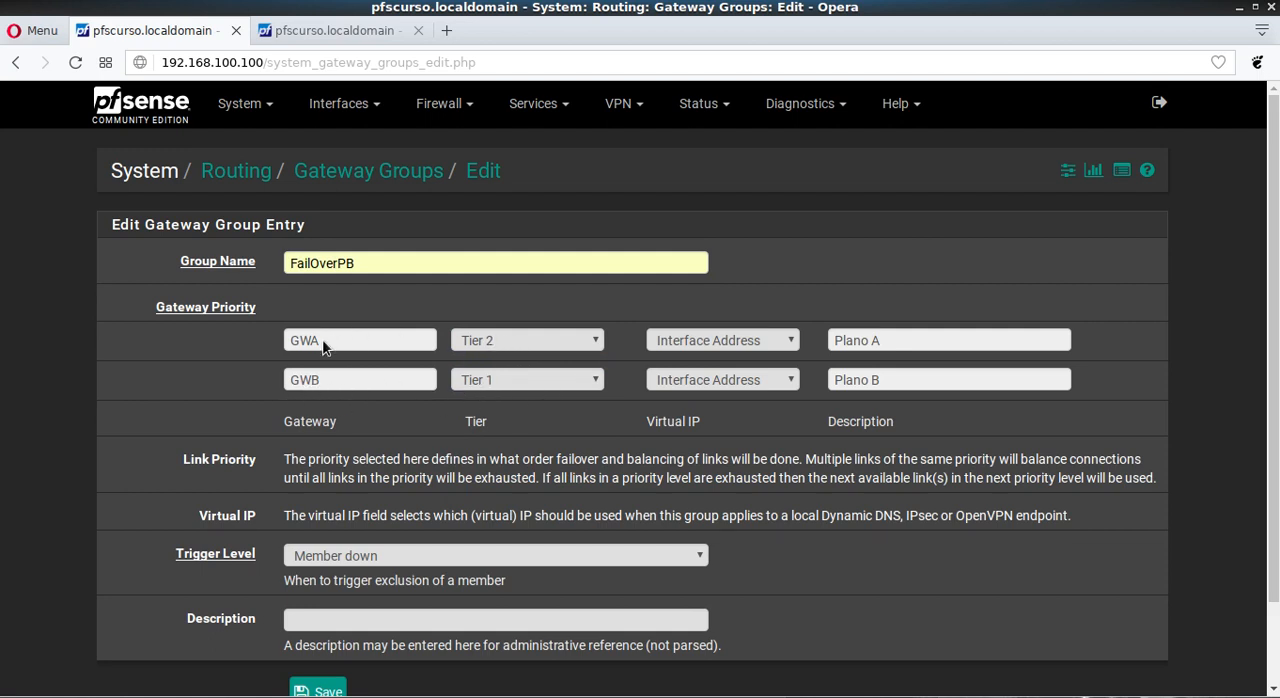
Step: Set FailOverPB's trigger level to Packet Loss or High latency, then save the group and apply the changes
{"action": "left_click", "coordinate": [341, 550]}
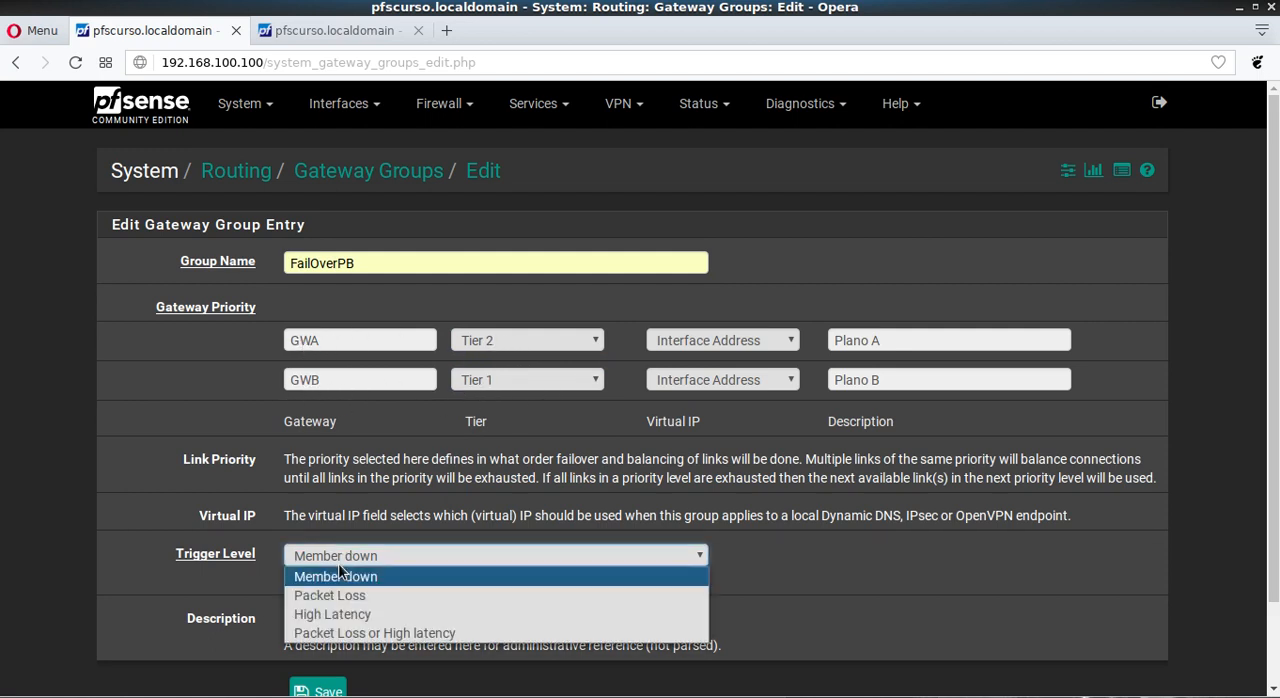
{"action": "left_click", "coordinate": [360, 628]}
{"action": "scroll", "coordinate": [90, 402], "scroll_direction": "down", "scroll_amount": 2}
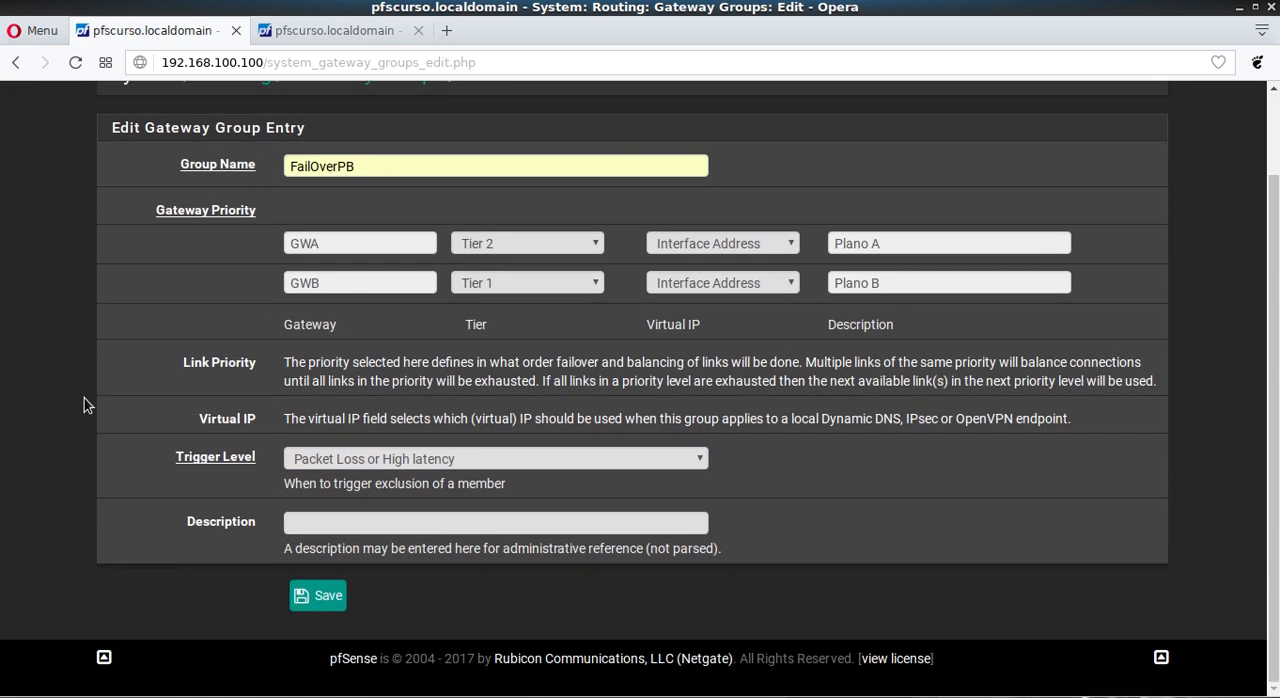
{"action": "left_click", "coordinate": [327, 600]}
{"action": "left_click", "coordinate": [1108, 244]}
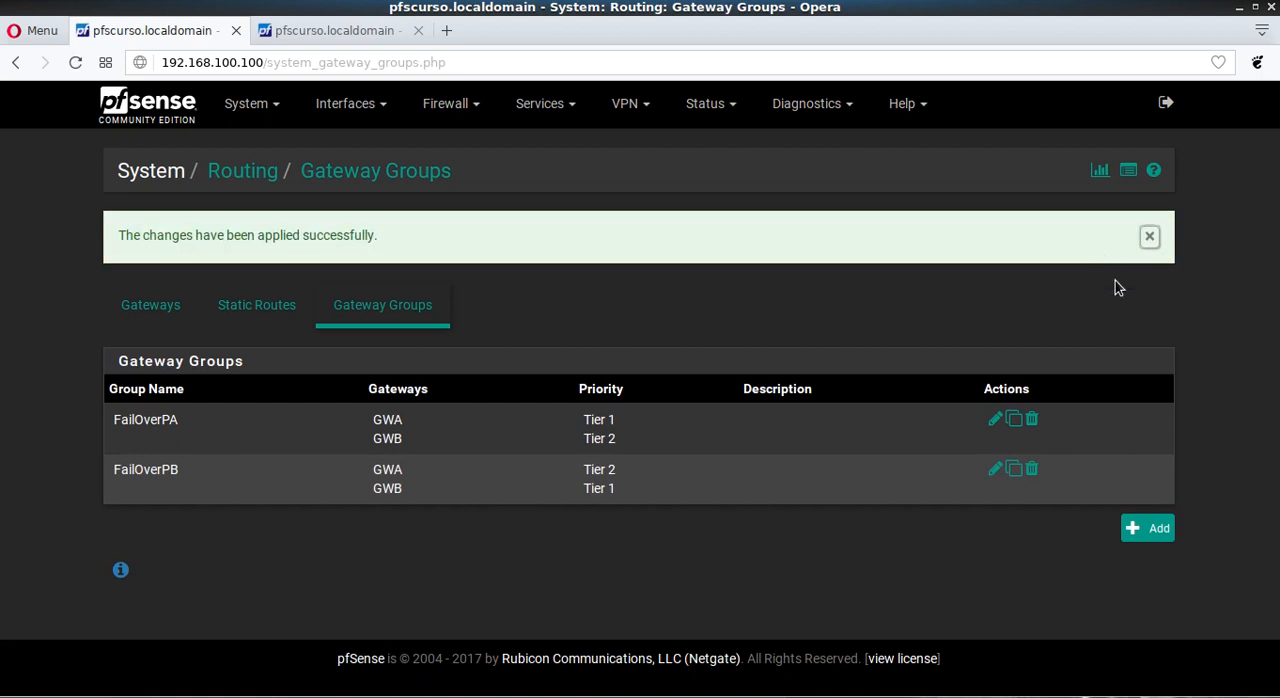
Step: Add a third gateway group and name it LoadBalance
{"action": "left_click", "coordinate": [1147, 527]}
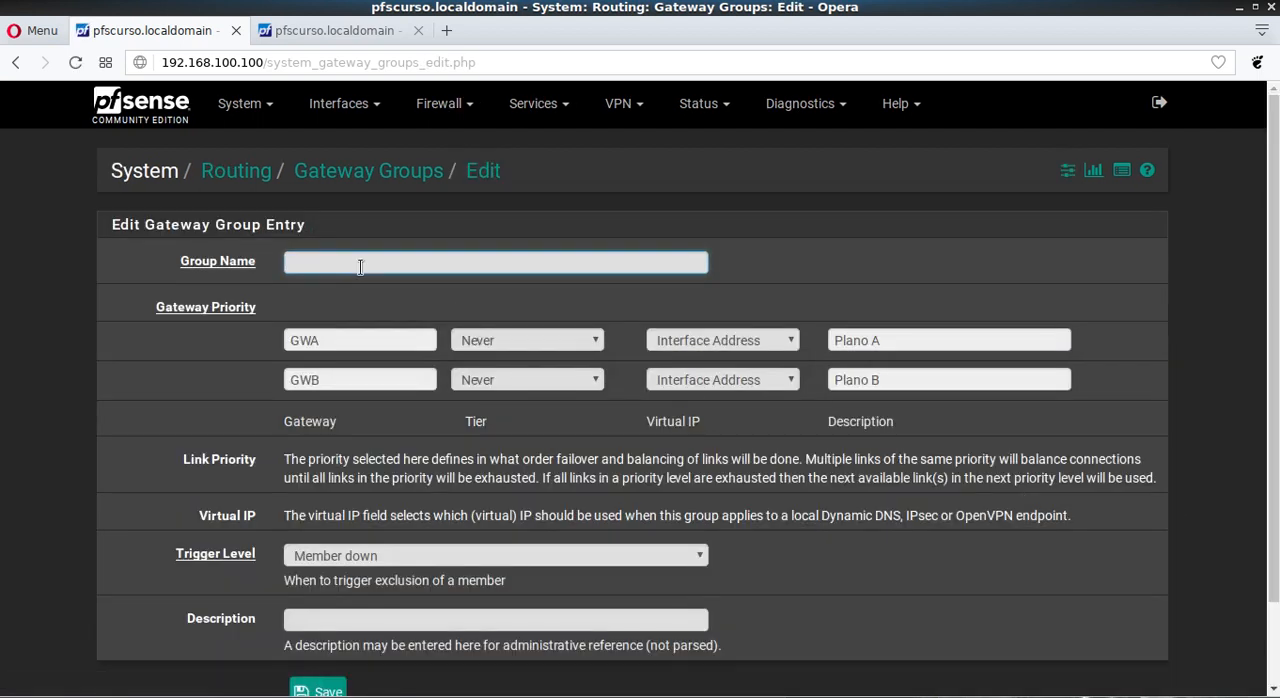
{"action": "type", "text": "Loa"}
{"action": "key", "text": "Down"}
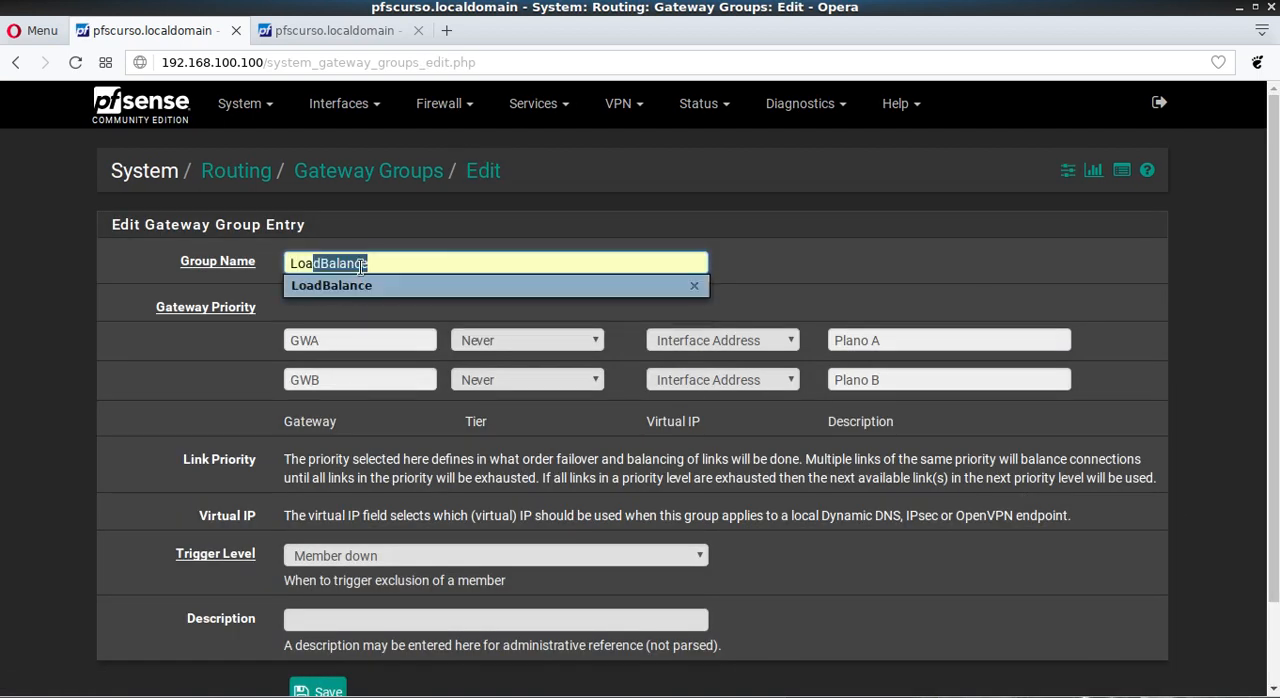
{"action": "key", "text": "Tab"}
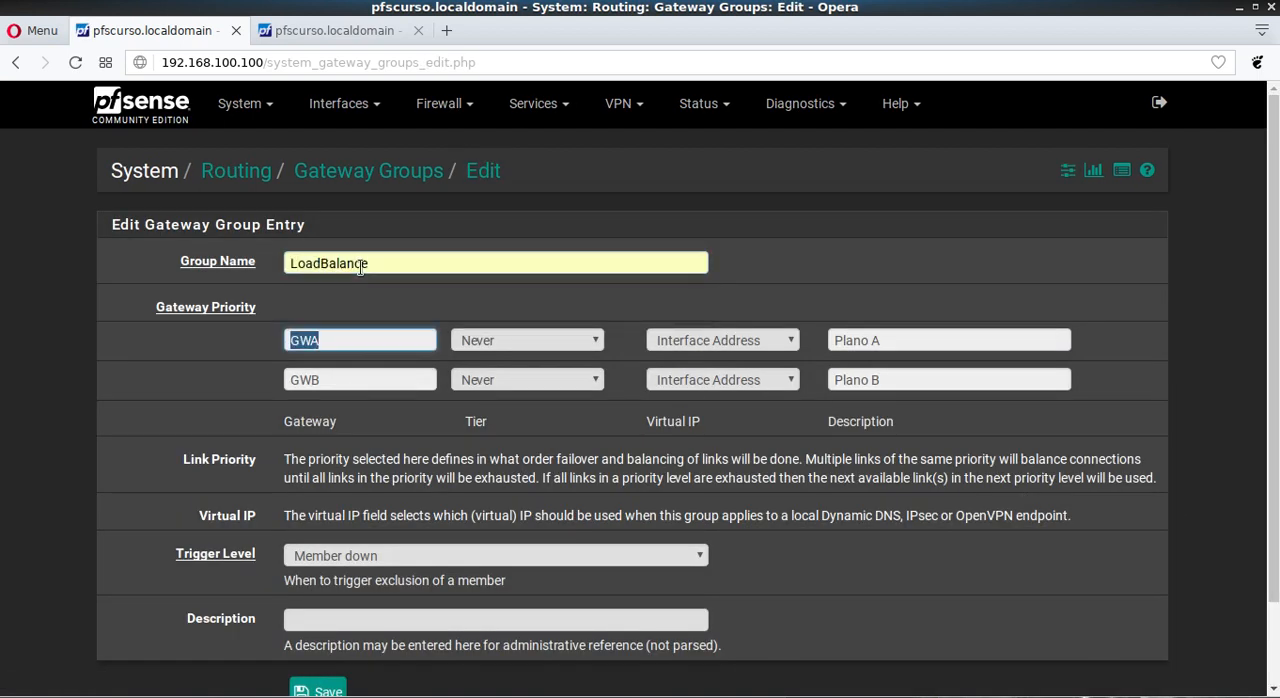
Step: Set both GWA and GWB to Tier 1 priority in the LoadBalance group
{"action": "left_click", "coordinate": [483, 350]}
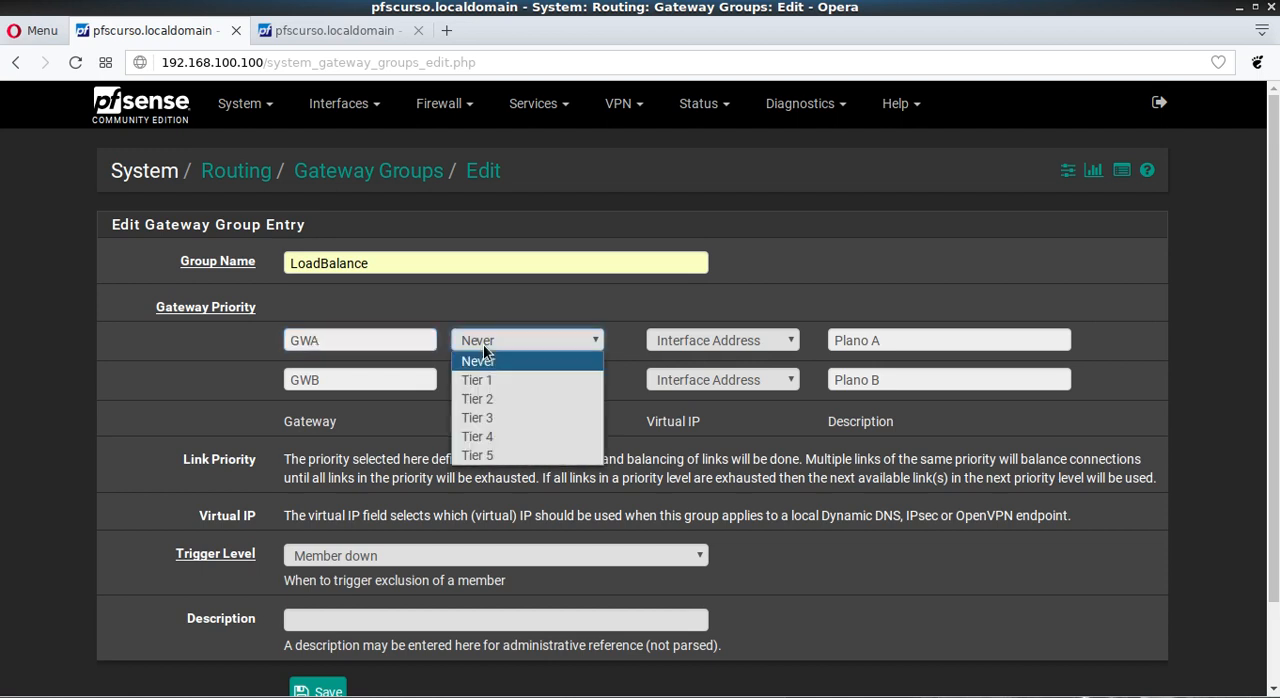
{"action": "left_click", "coordinate": [499, 378]}
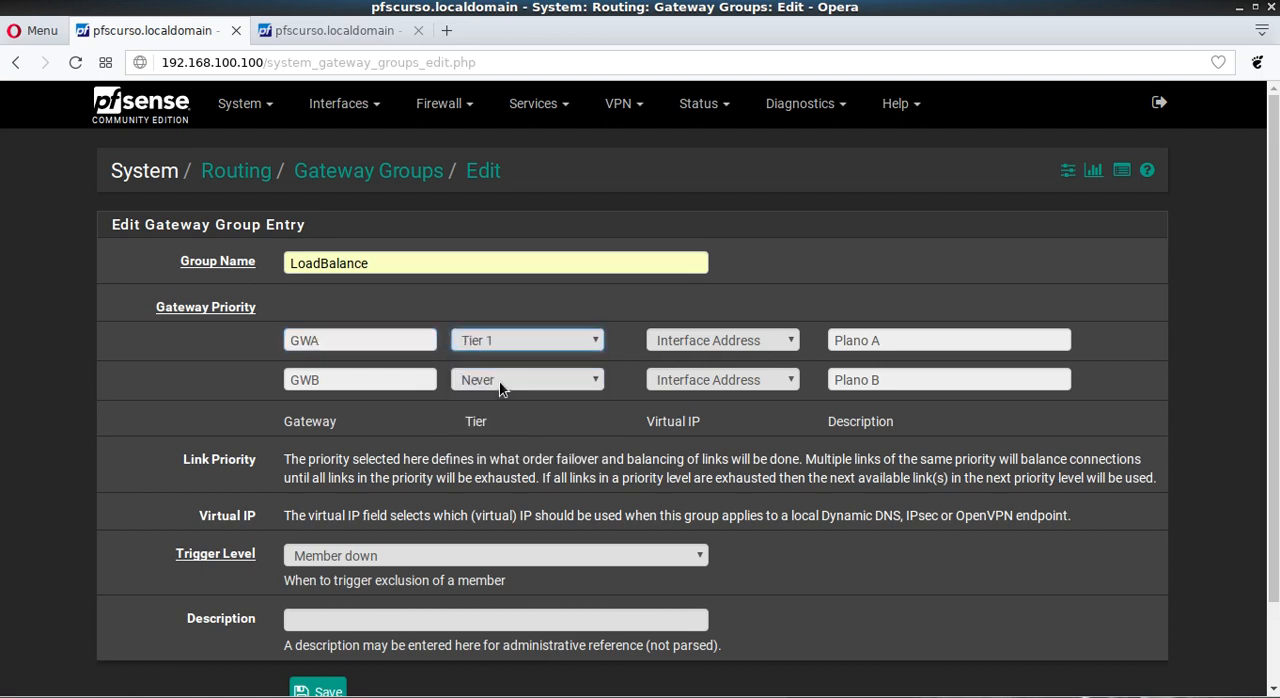
{"action": "left_click", "coordinate": [500, 386]}
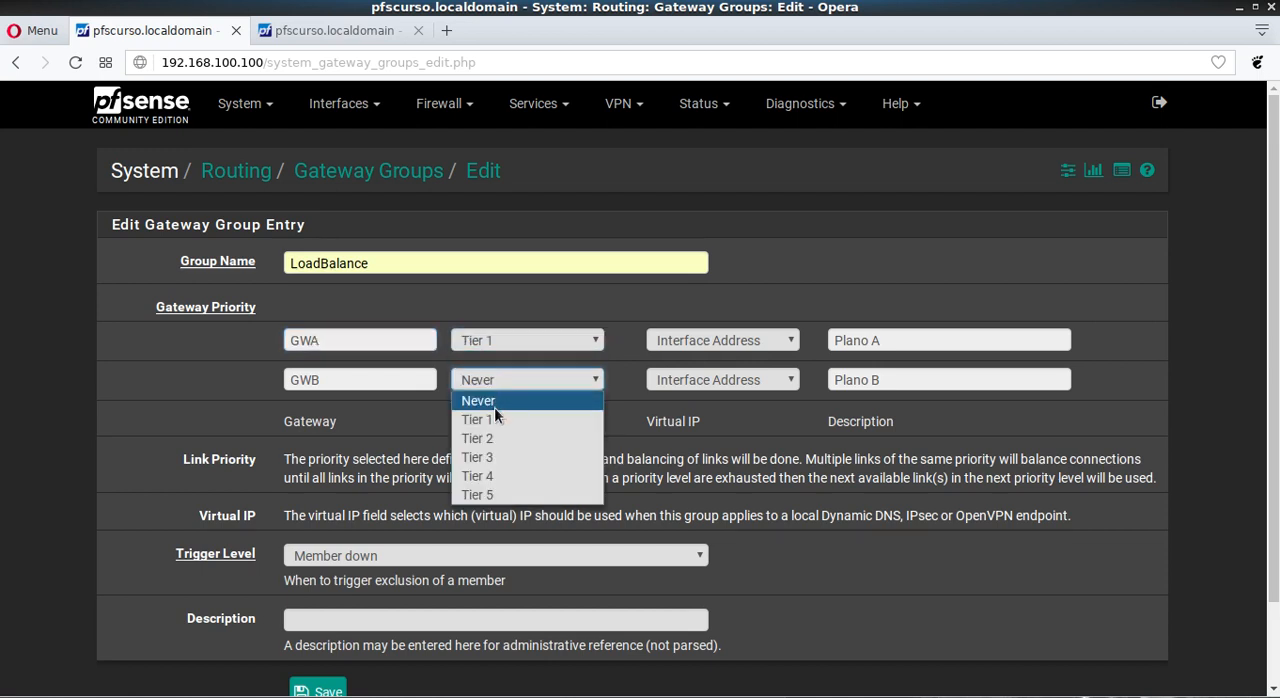
{"action": "left_click", "coordinate": [50, 297]}
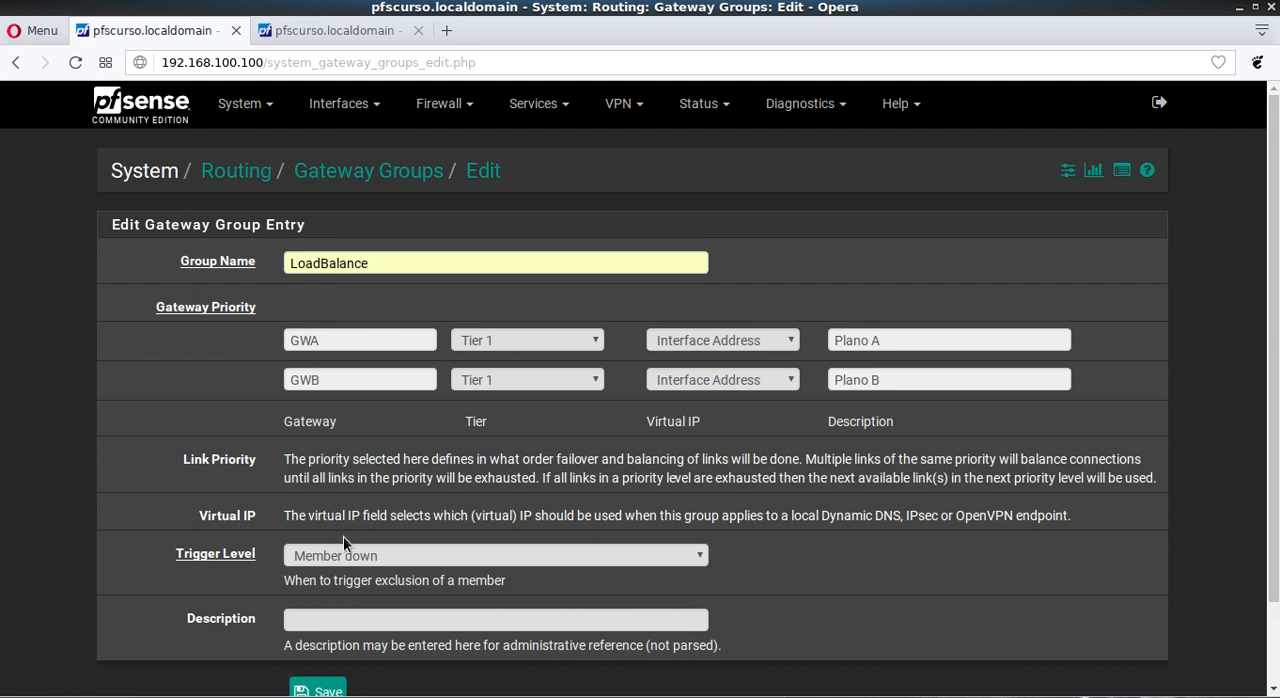
Step: Set LoadBalance's trigger level to Packet Loss or High latency, then save the group and apply the changes
{"action": "left_click", "coordinate": [340, 563]}
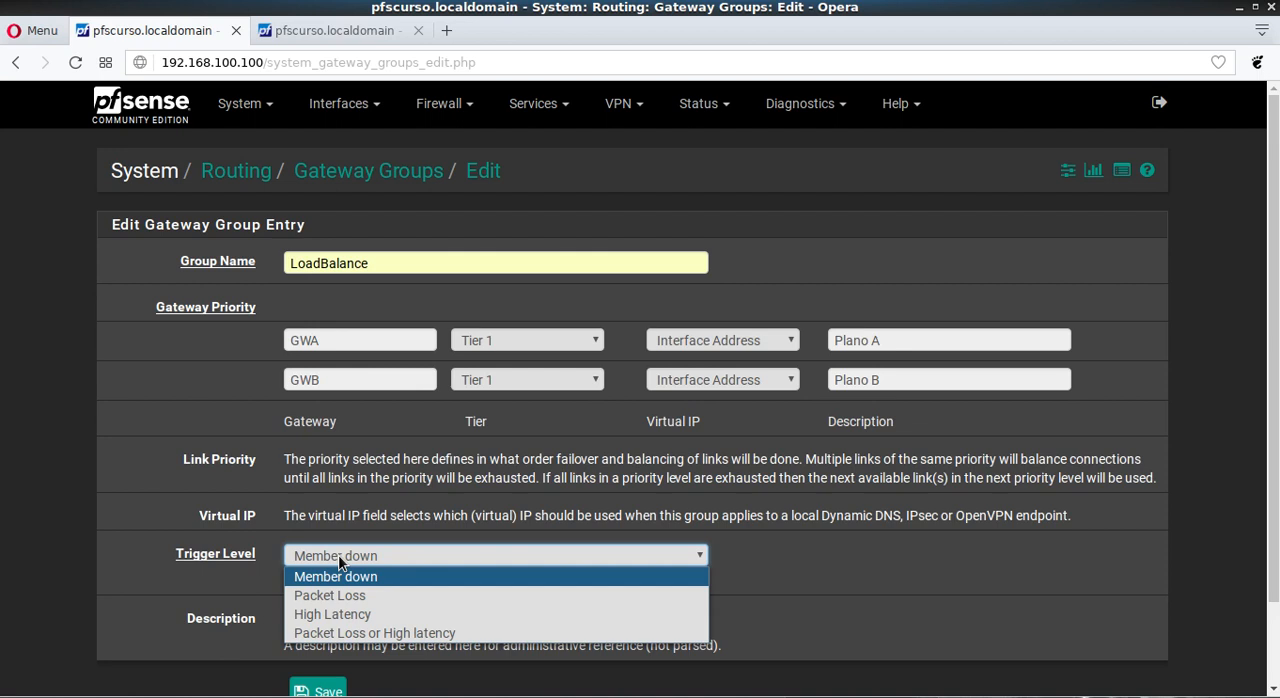
{"action": "left_click", "coordinate": [332, 633]}
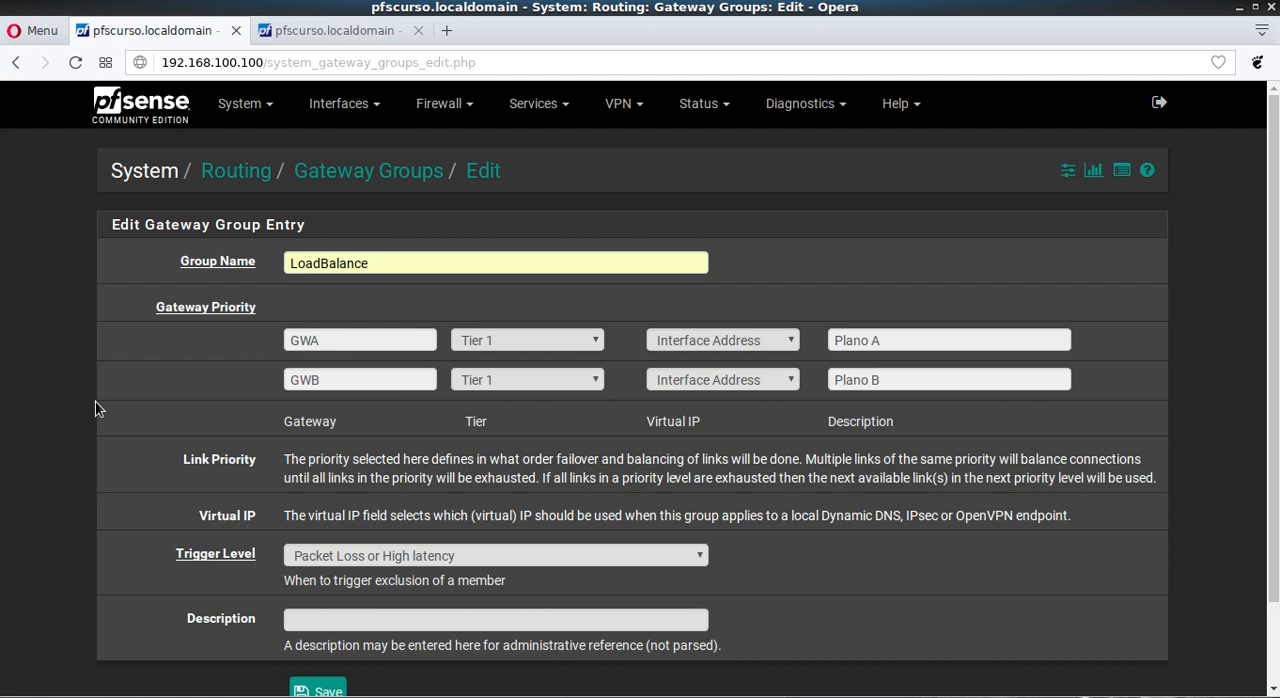
{"action": "scroll", "coordinate": [95, 408], "scroll_direction": "down", "scroll_amount": 2}
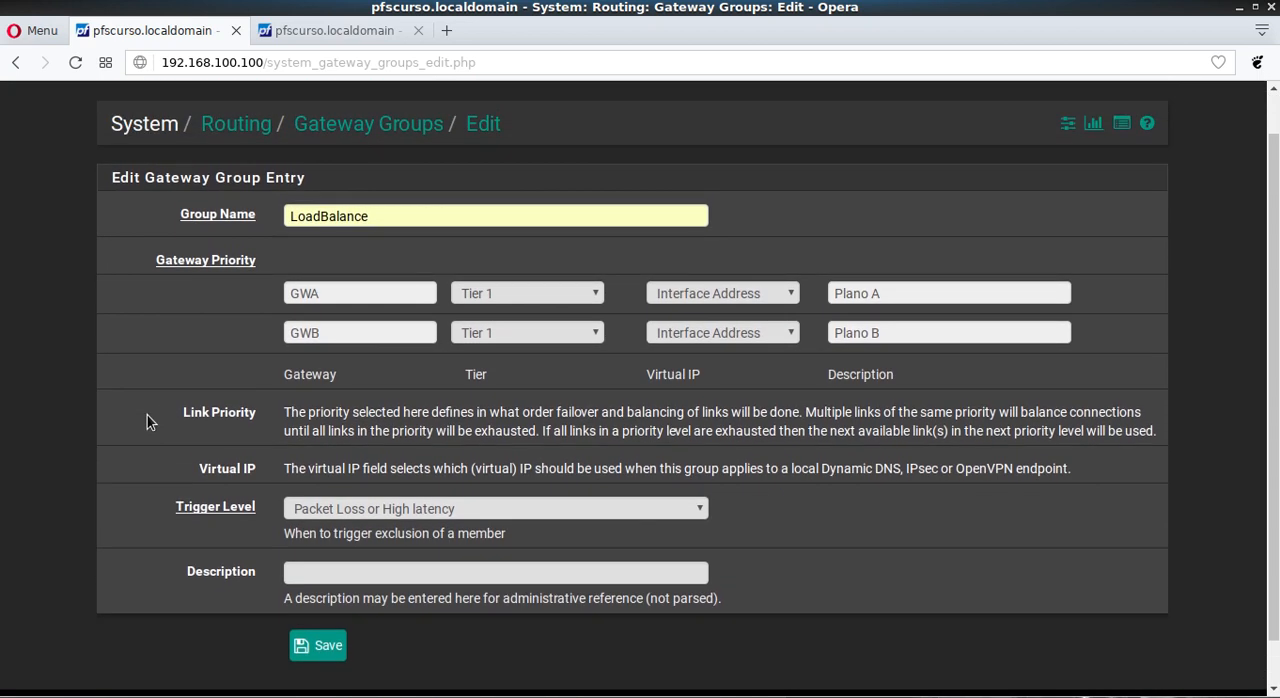
{"action": "left_click", "coordinate": [316, 510]}
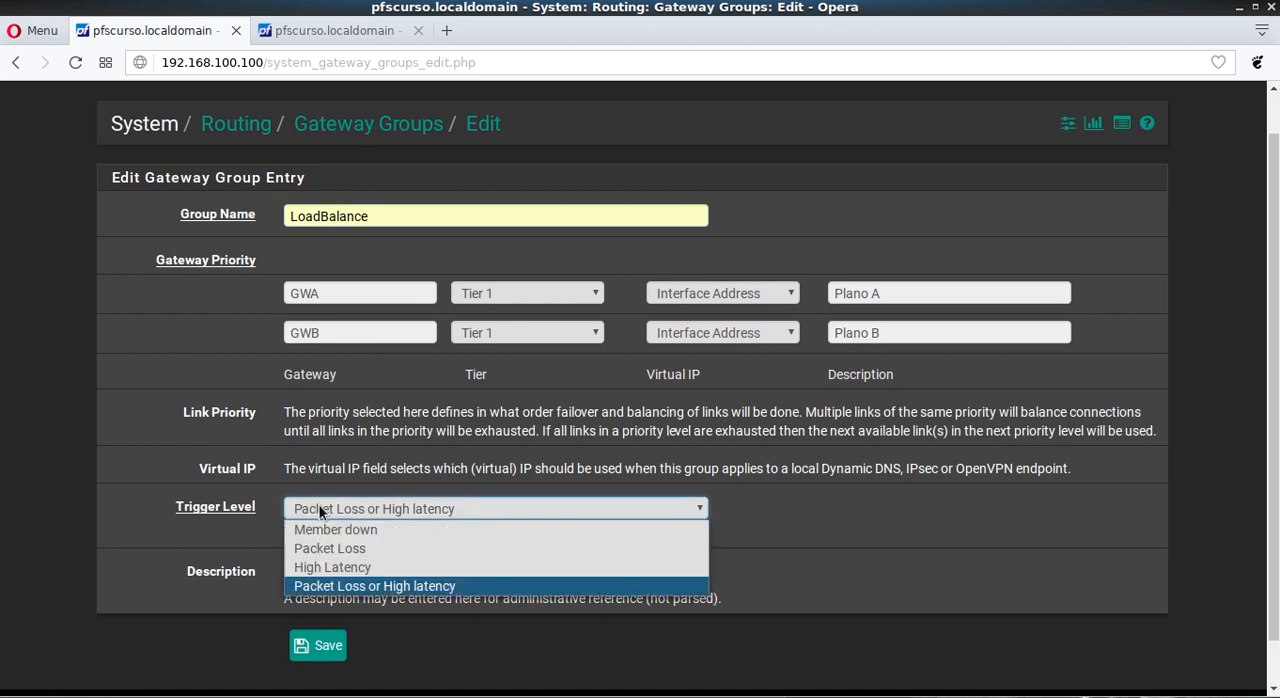
{"action": "left_click", "coordinate": [316, 530]}
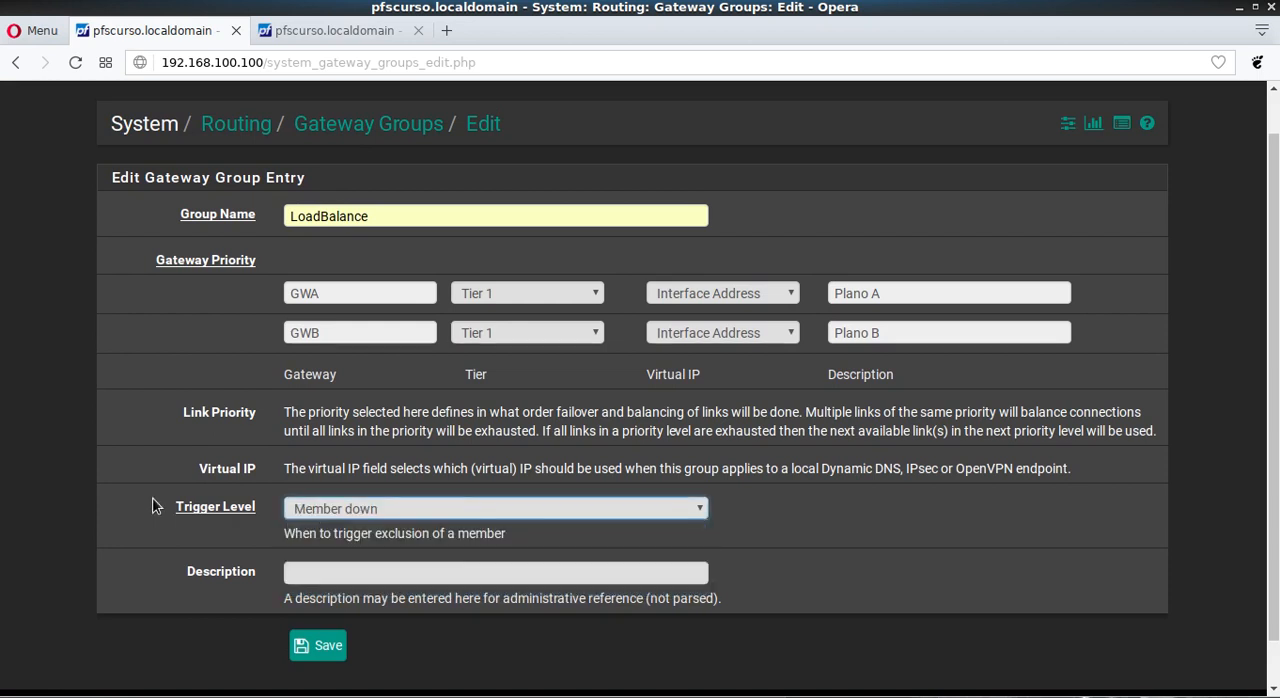
{"action": "left_click", "coordinate": [345, 509]}
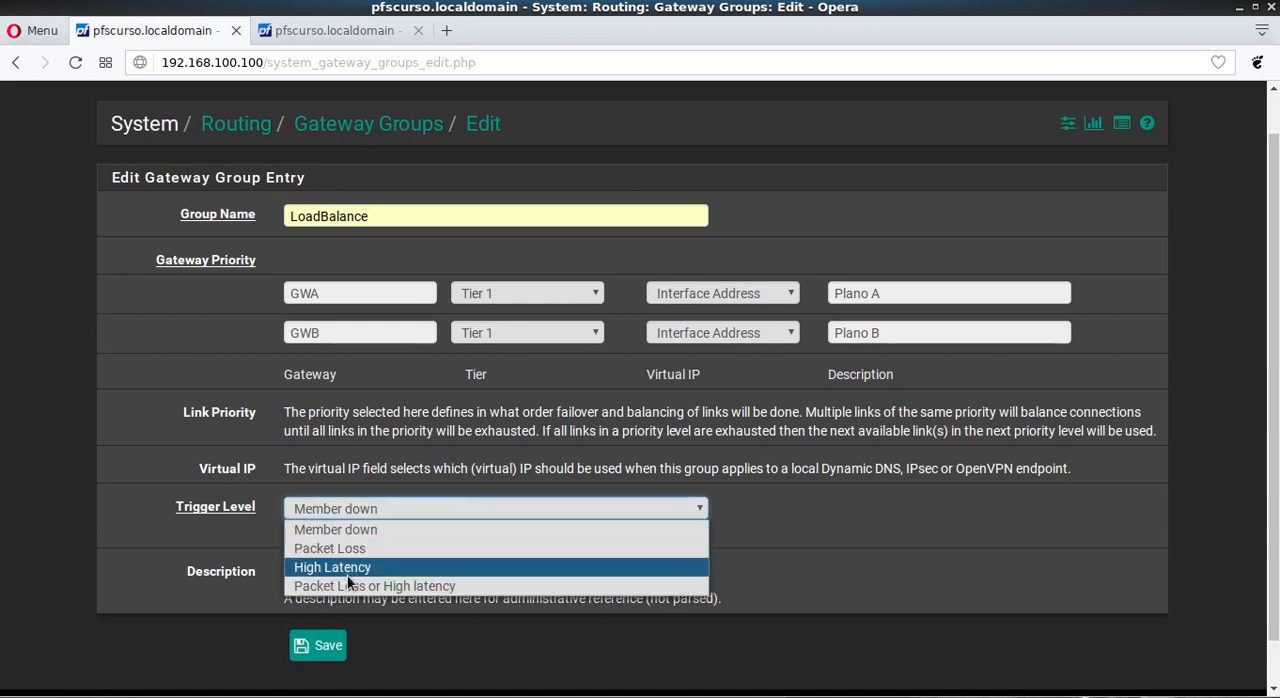
{"action": "left_click", "coordinate": [350, 586]}
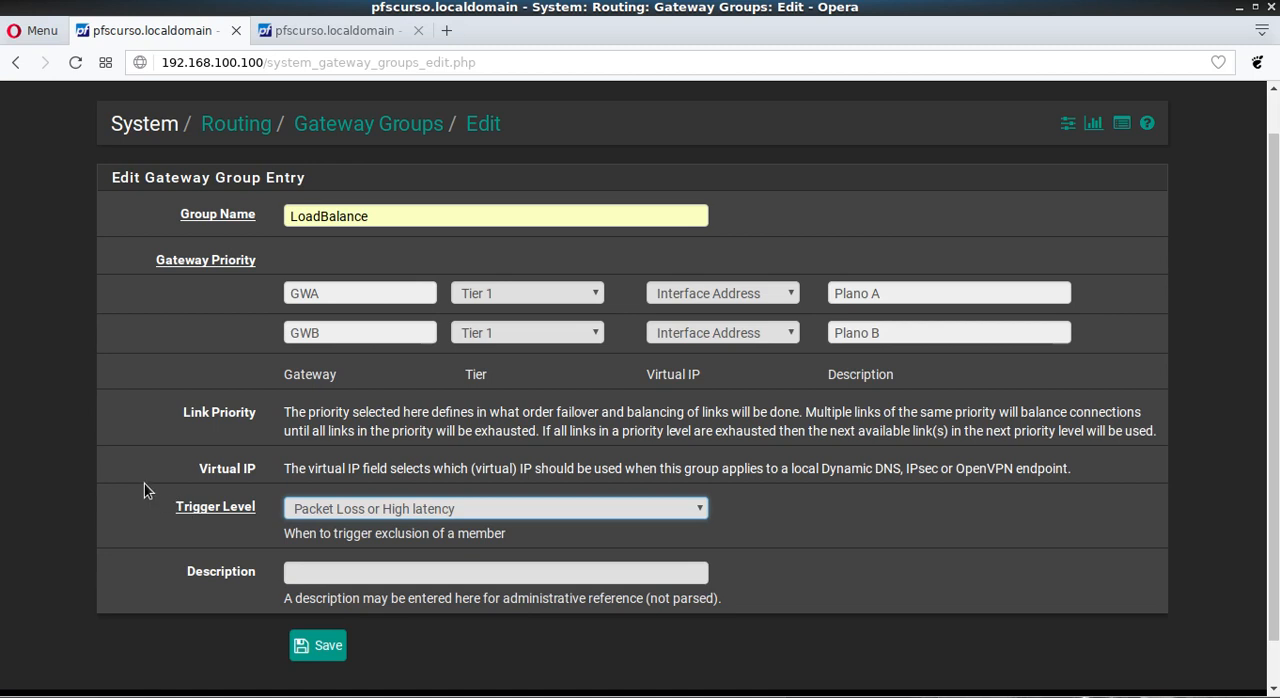
{"action": "left_click", "coordinate": [303, 648]}
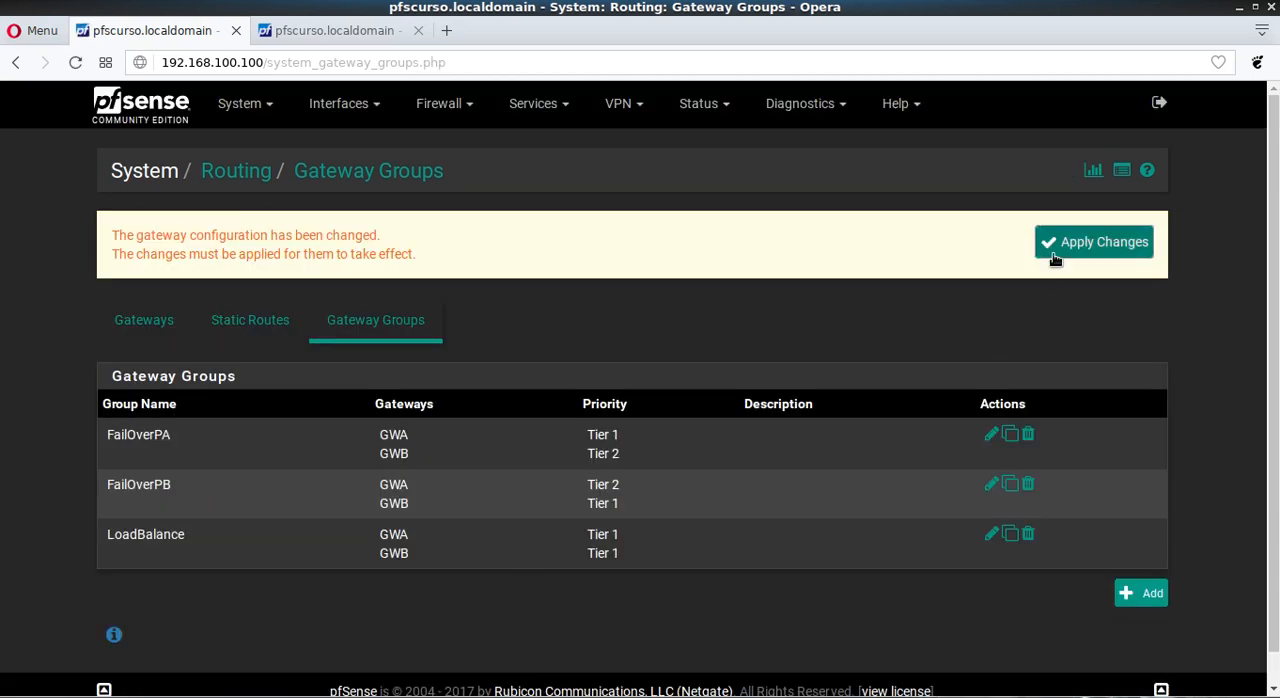
{"action": "left_click", "coordinate": [1055, 255]}
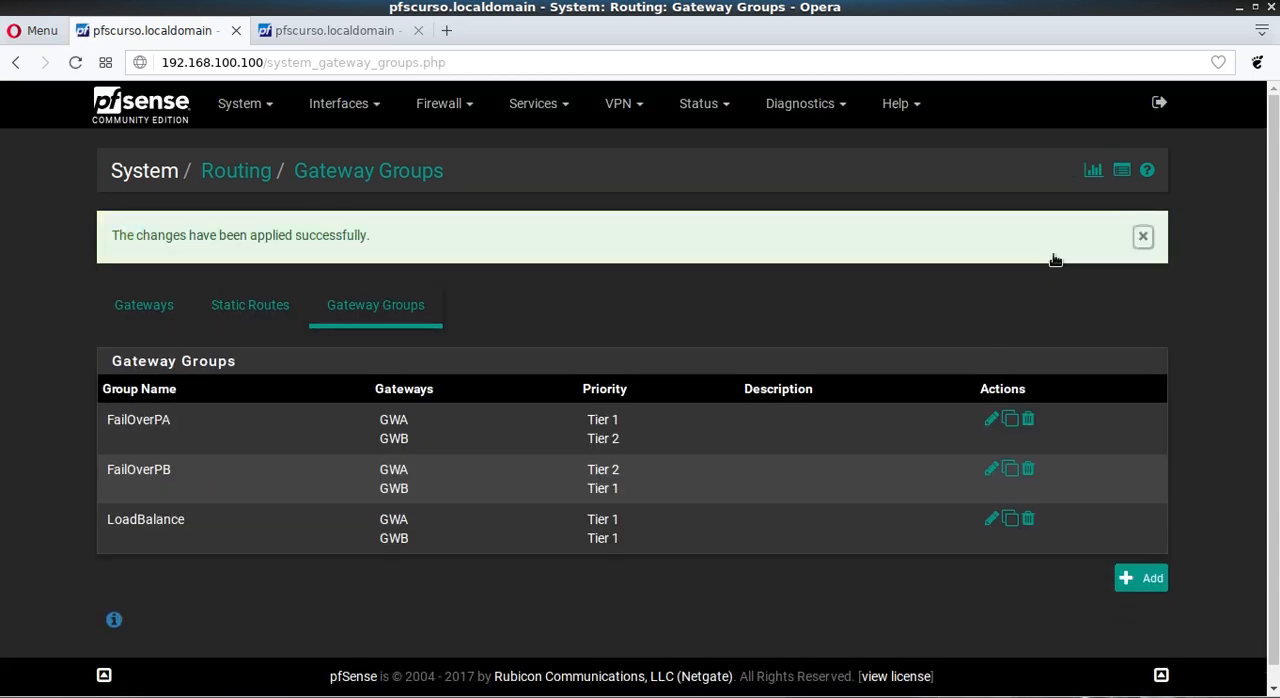
Step: Check the gateways on the dashboard, then view the firewall rules of the LAN interface
{"action": "left_click", "coordinate": [174, 121]}
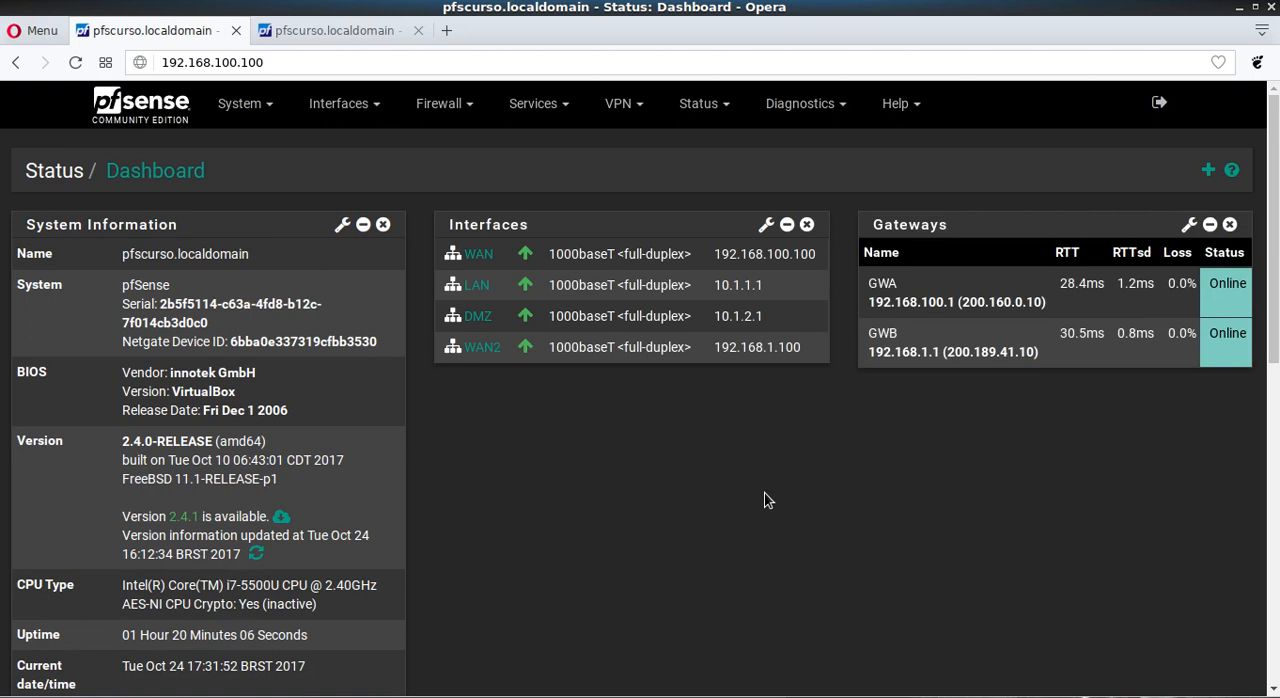
{"action": "left_click", "coordinate": [440, 104]}
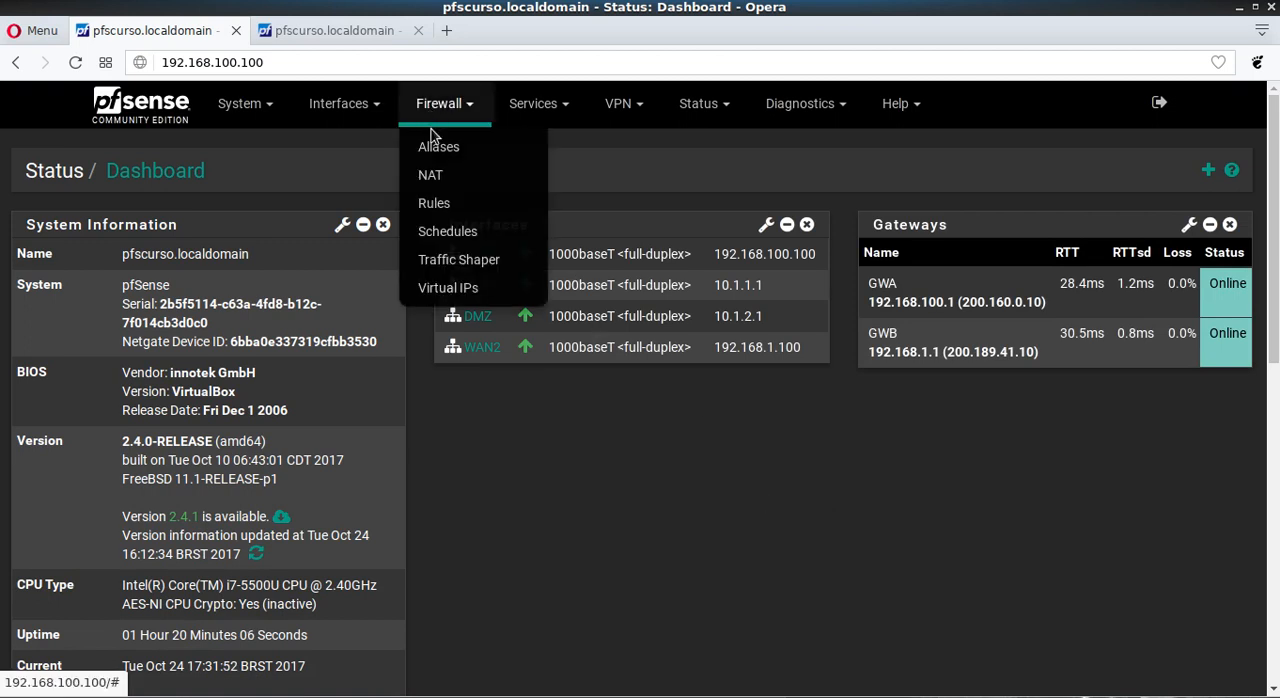
{"action": "left_click", "coordinate": [434, 204]}
{"action": "left_click", "coordinate": [285, 245]}
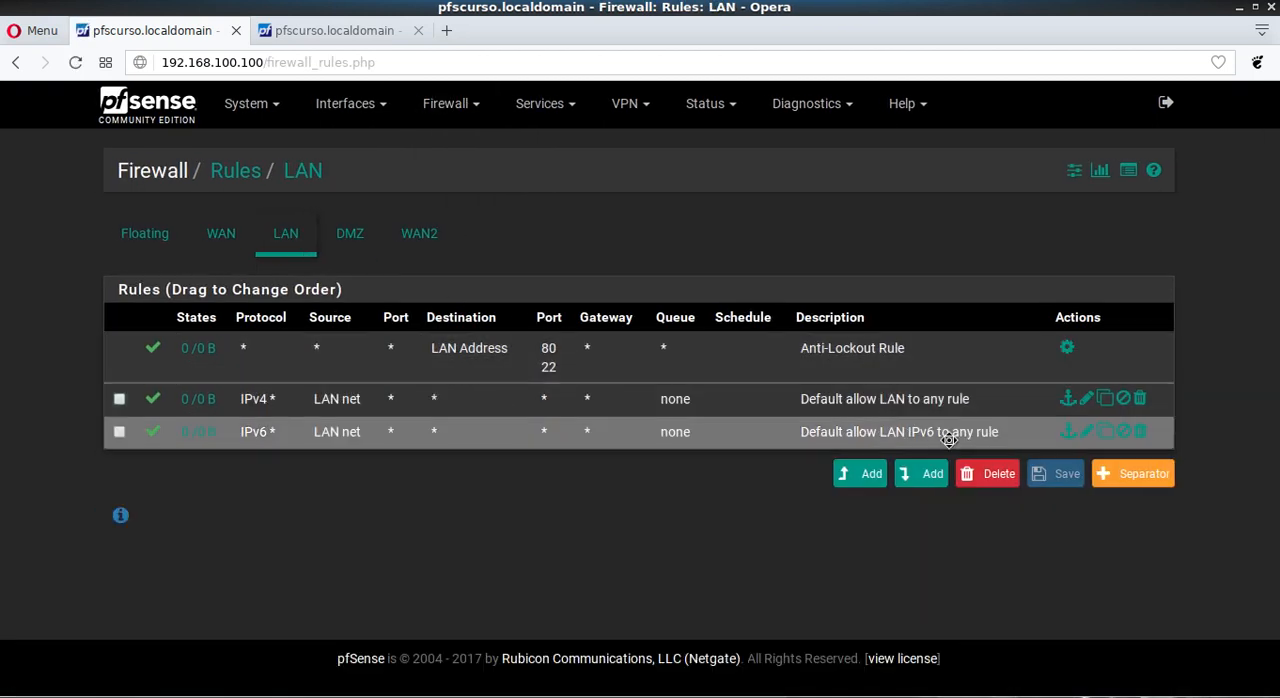
Step: Start a new LAN firewall rule and examine the gateway choices among its advanced options, leaving the gateway at default
{"action": "left_click", "coordinate": [871, 476]}
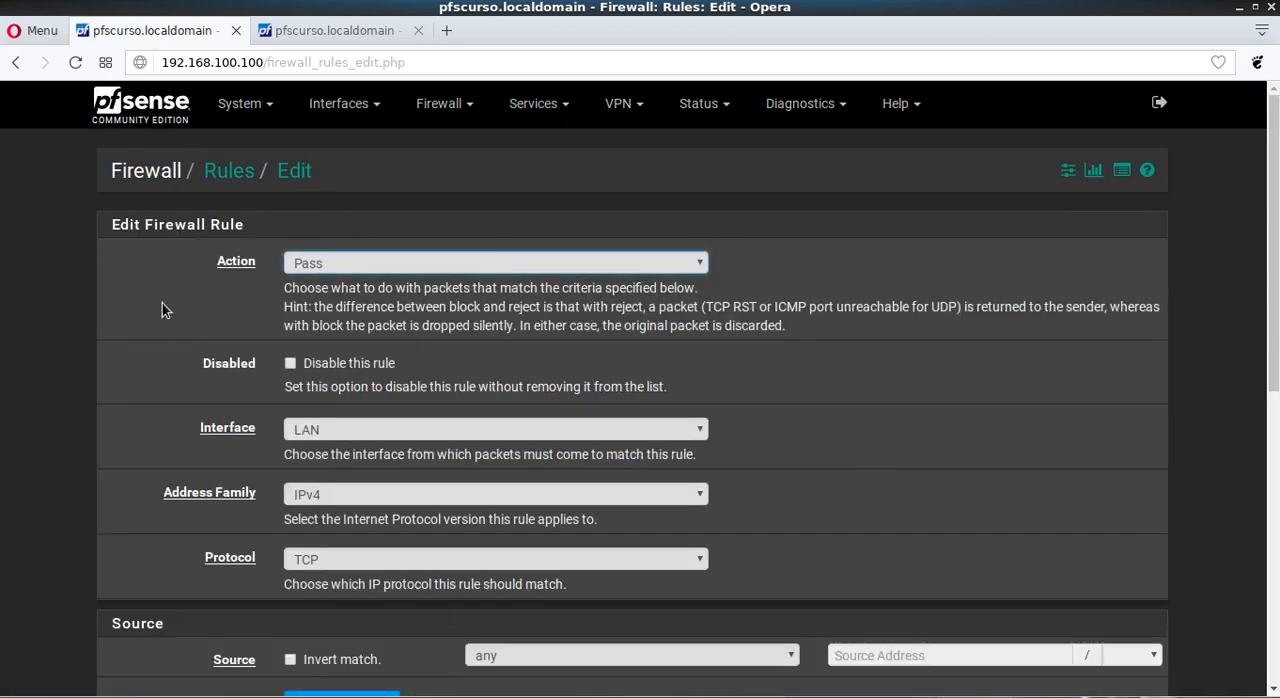
{"action": "scroll", "coordinate": [162, 303], "scroll_direction": "down", "scroll_amount": 6}
{"action": "left_click", "coordinate": [336, 555]}
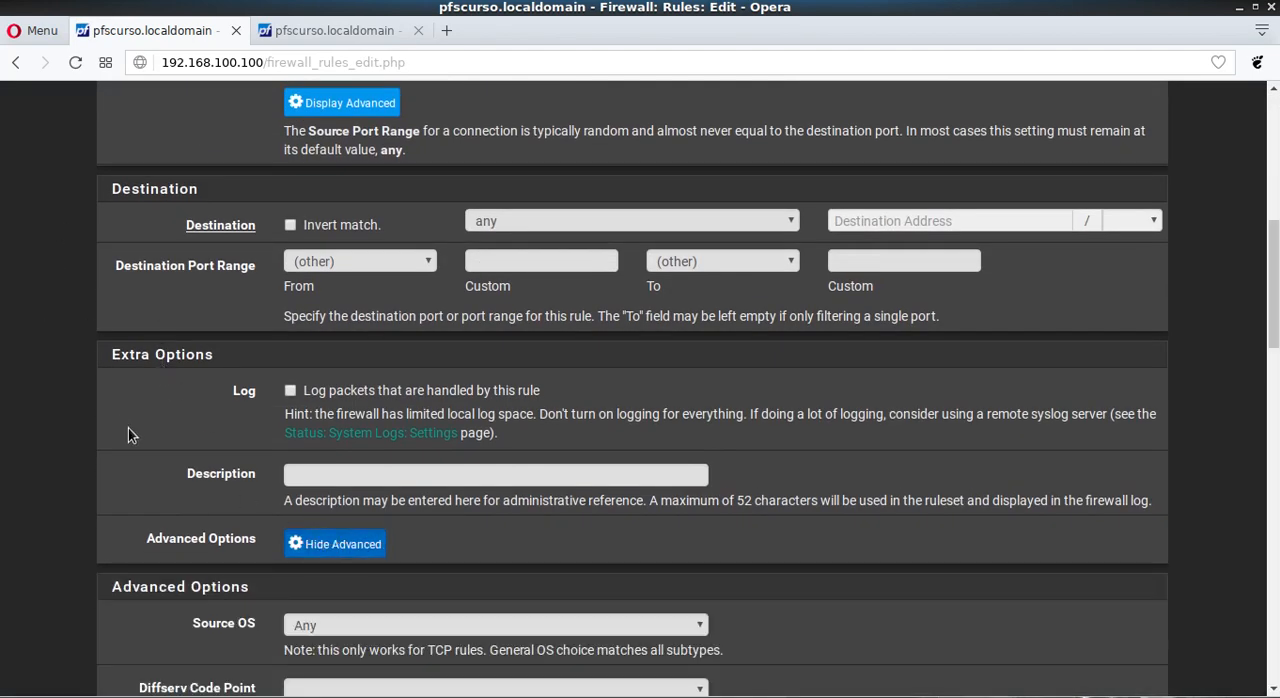
{"action": "scroll", "coordinate": [126, 430], "scroll_direction": "down", "scroll_amount": 8}
{"action": "scroll", "coordinate": [122, 428], "scroll_direction": "down", "scroll_amount": 6}
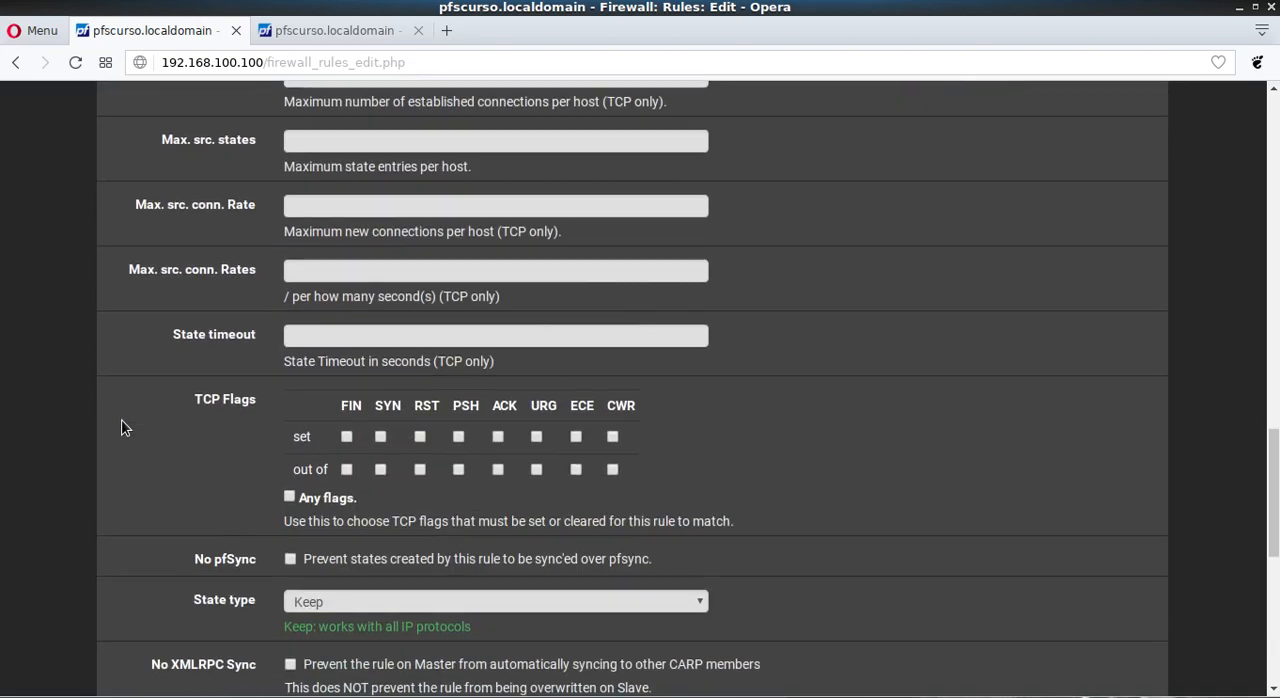
{"action": "left_click", "coordinate": [440, 433]}
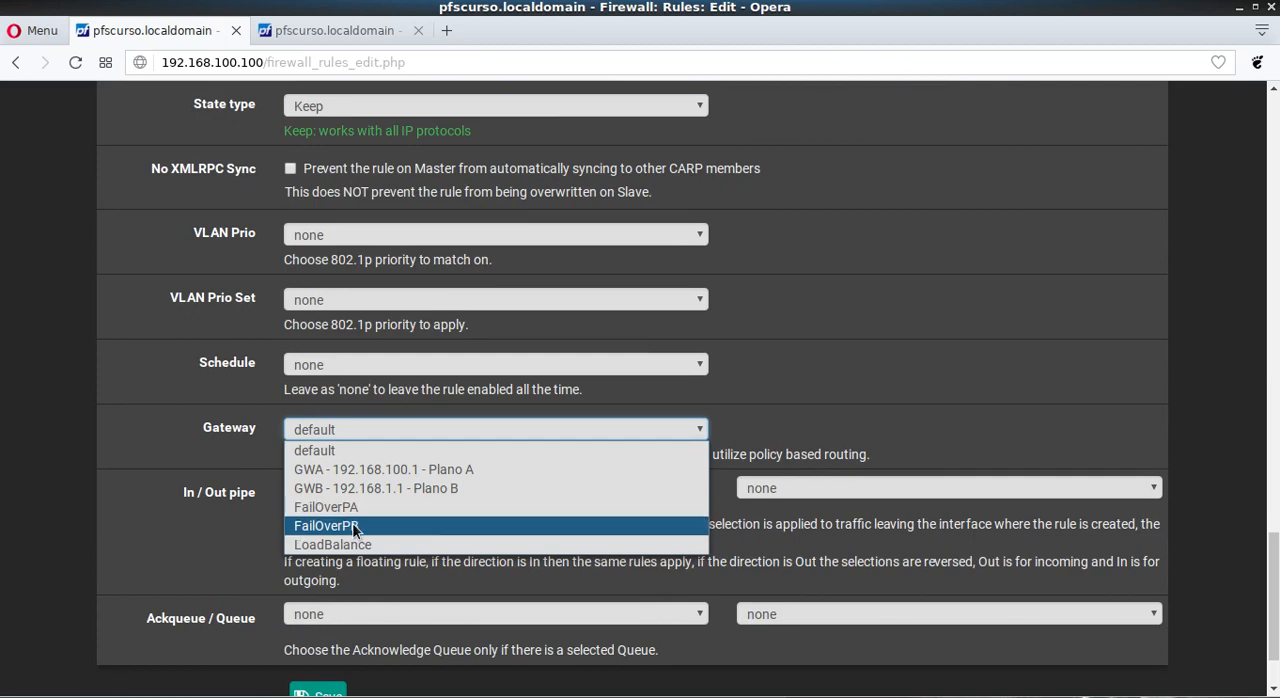
{"action": "left_click", "coordinate": [82, 432]}
Step: Leave the new LAN rule without saving it and return to the dashboard
{"action": "scroll", "coordinate": [83, 434], "scroll_direction": "down", "scroll_amount": 1}
{"action": "scroll", "coordinate": [94, 452], "scroll_direction": "up", "scroll_amount": 8}
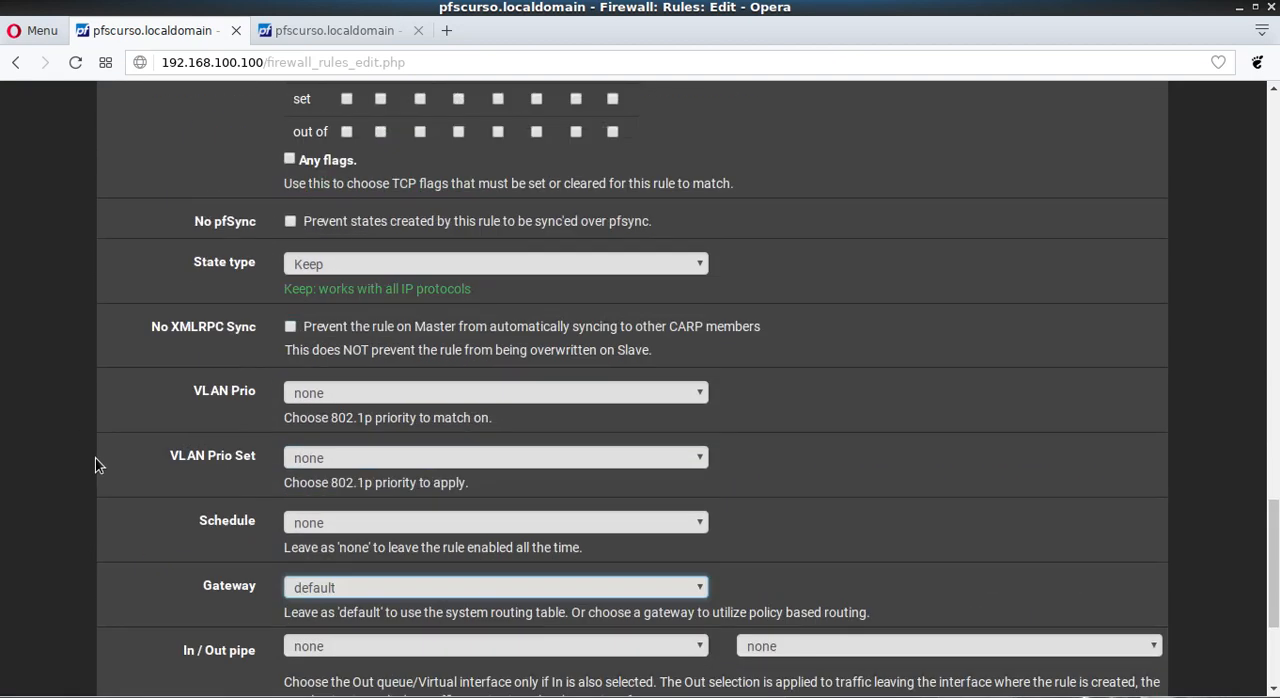
{"action": "scroll", "coordinate": [95, 458], "scroll_direction": "up", "scroll_amount": 15}
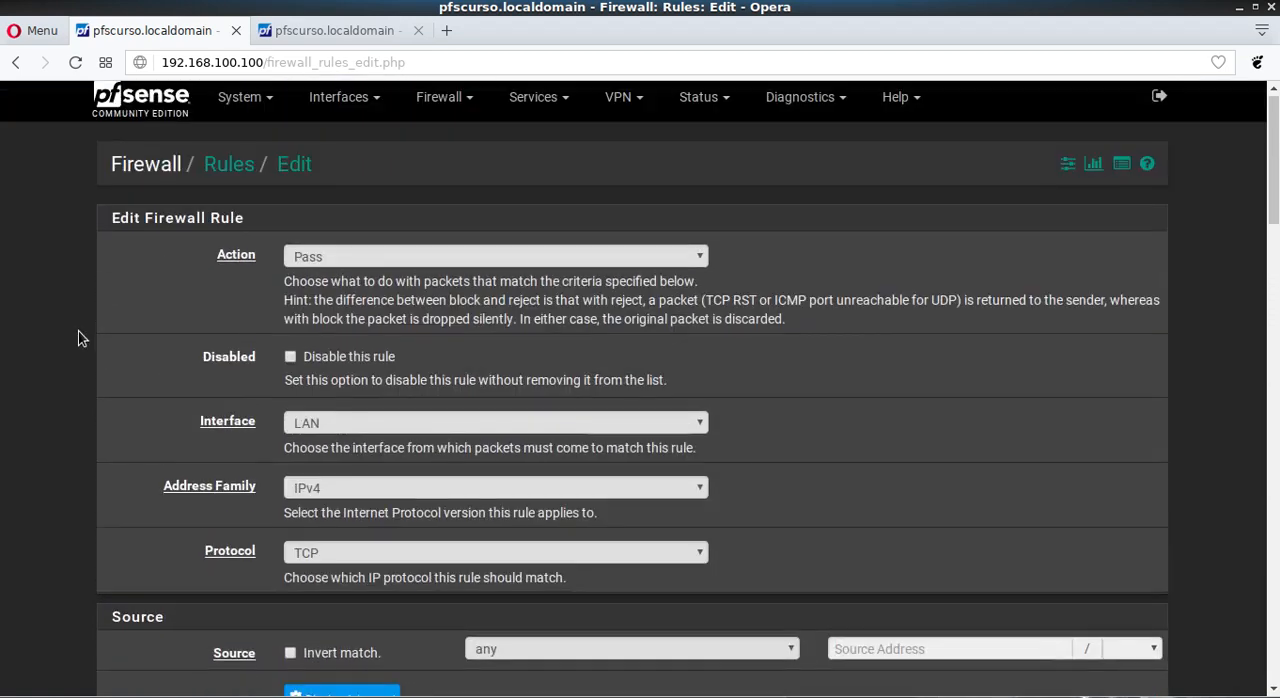
{"action": "left_click", "coordinate": [165, 123]}
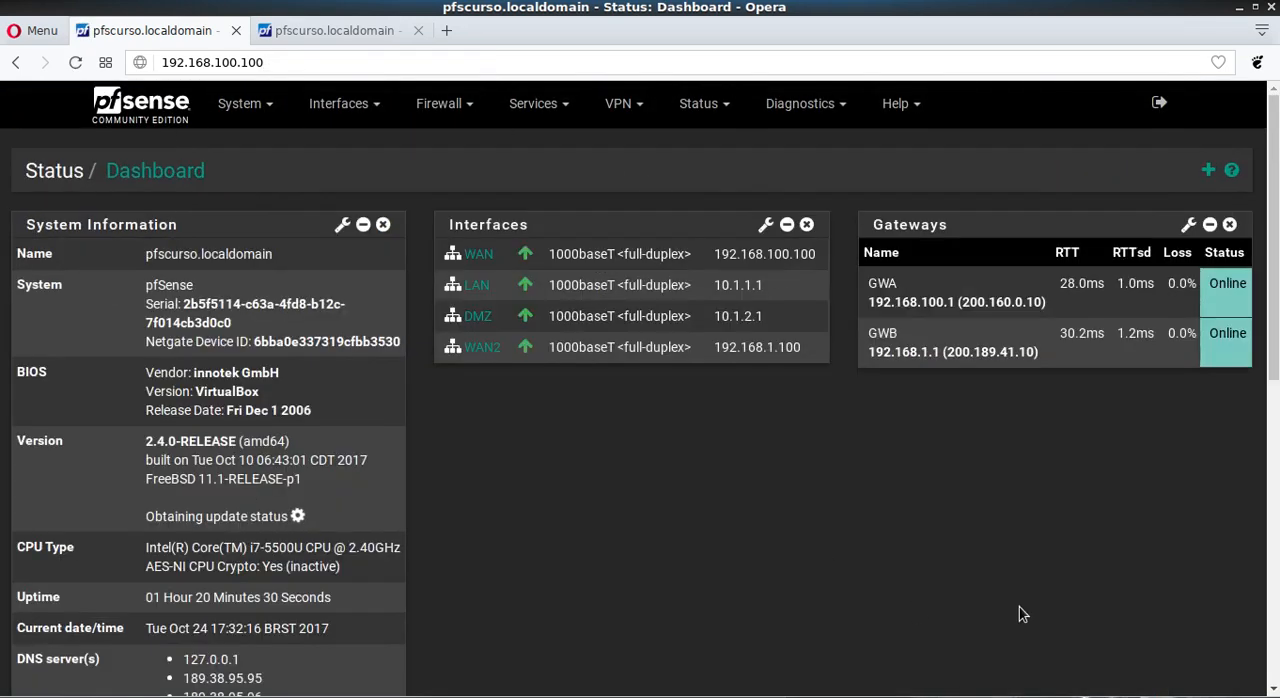